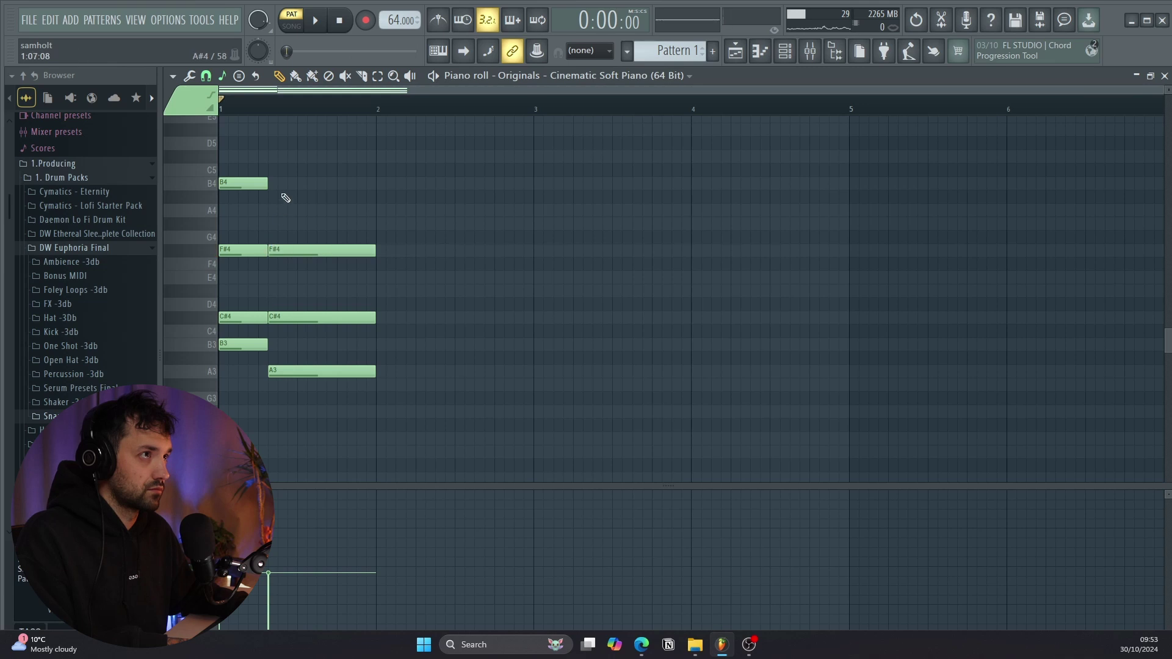
Move the second chord's B3 note up to E4 and add a G#3 bass note under the chord starting at bar 2
key(space)
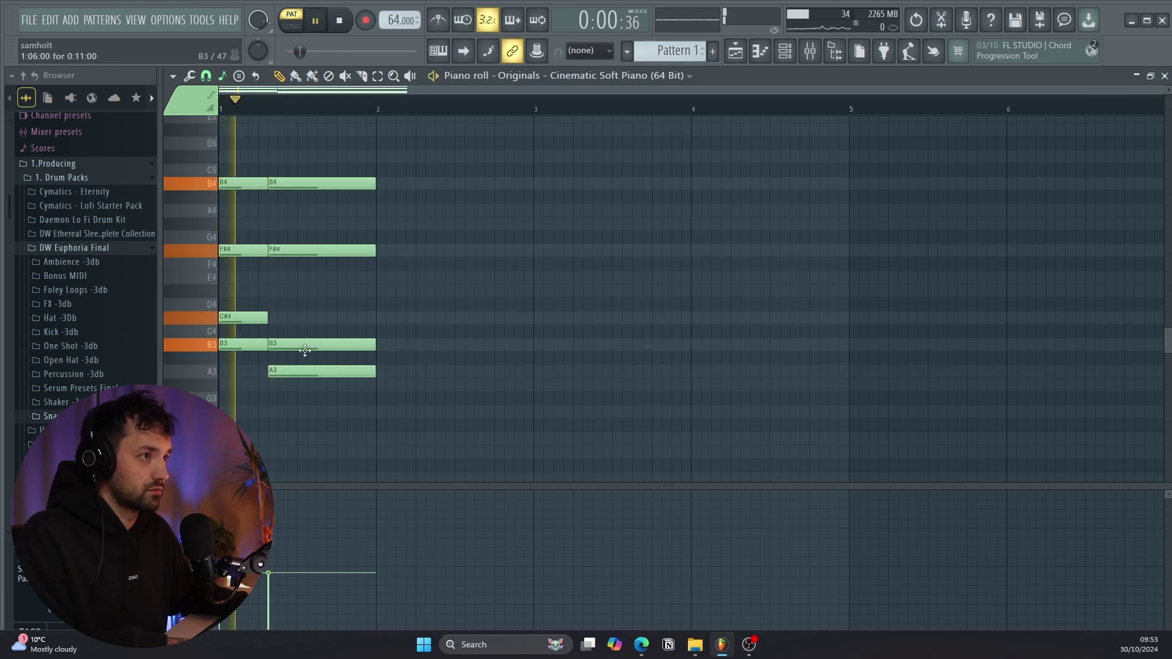
drag(304, 349, 306, 273)
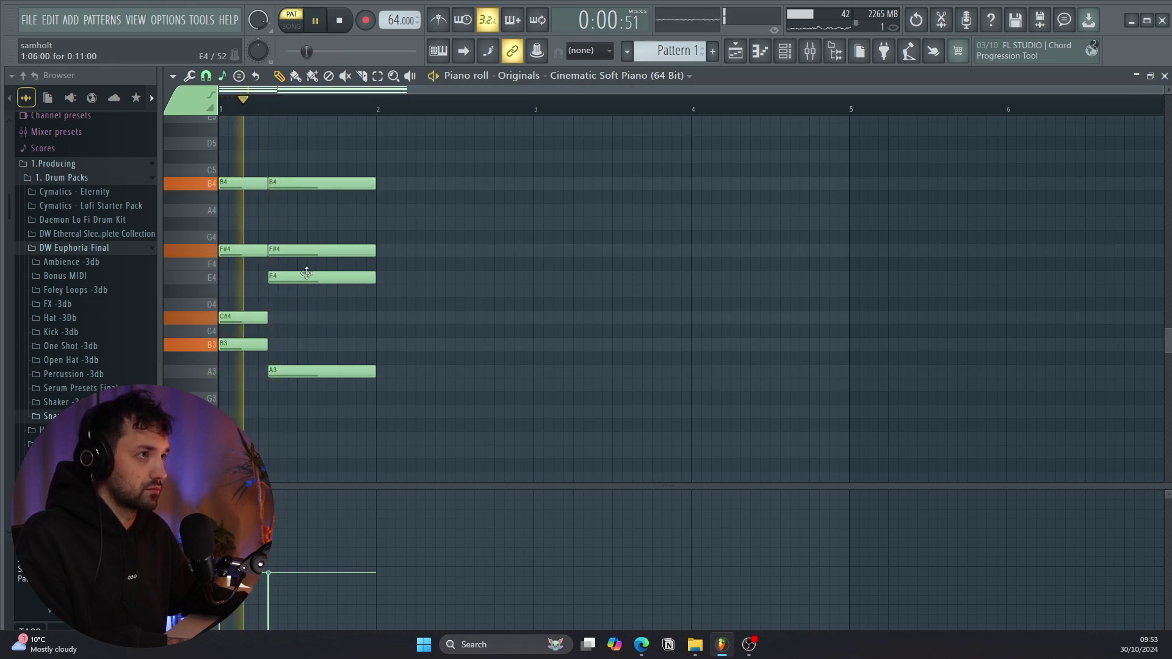
key(space)
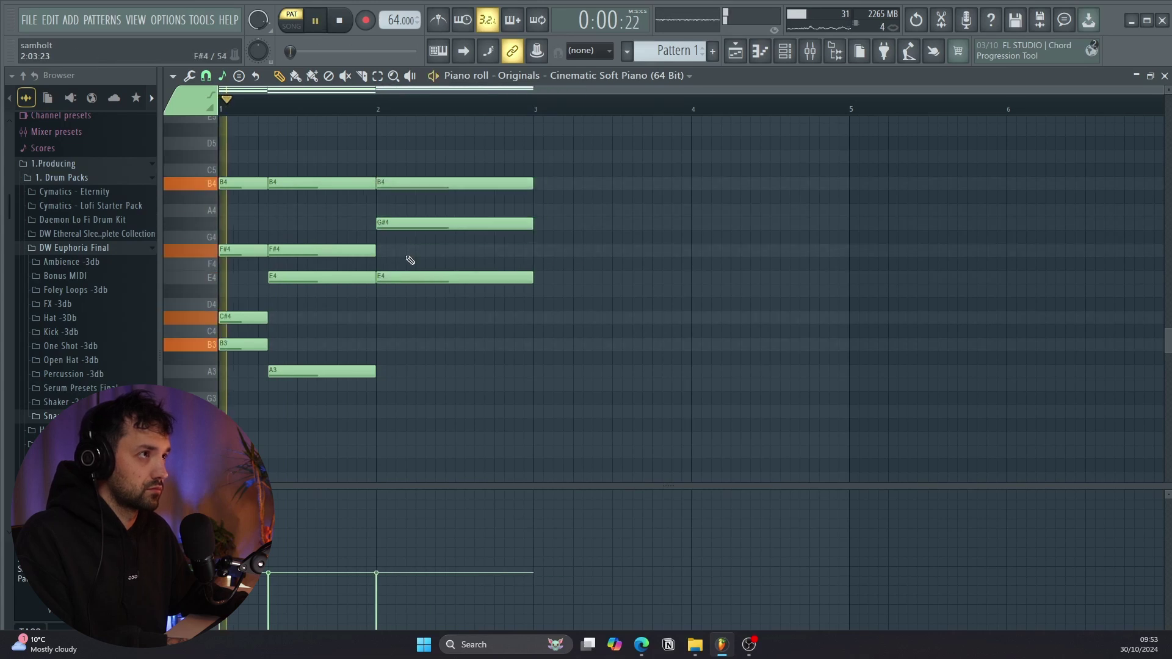
click(393, 386)
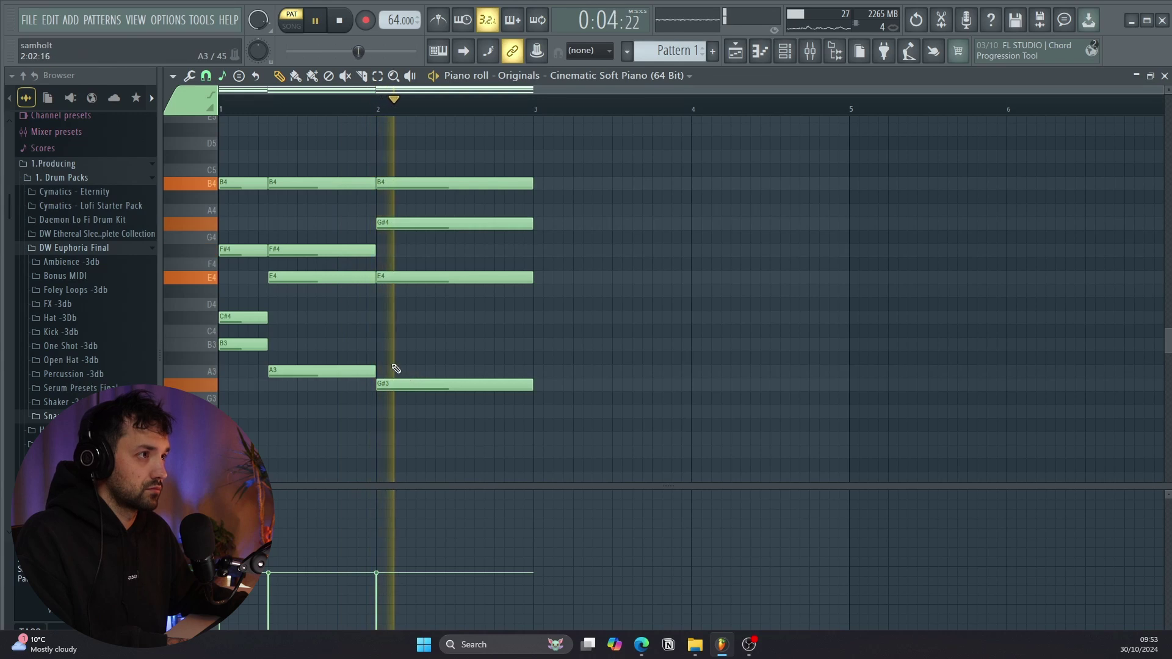
key(space)
Copy the second chord to follow the chord at bar 2, moving the copy's A3 to G#3 and its F#4 to B3
key(ctrl+z)
drag(312, 188, 479, 188)
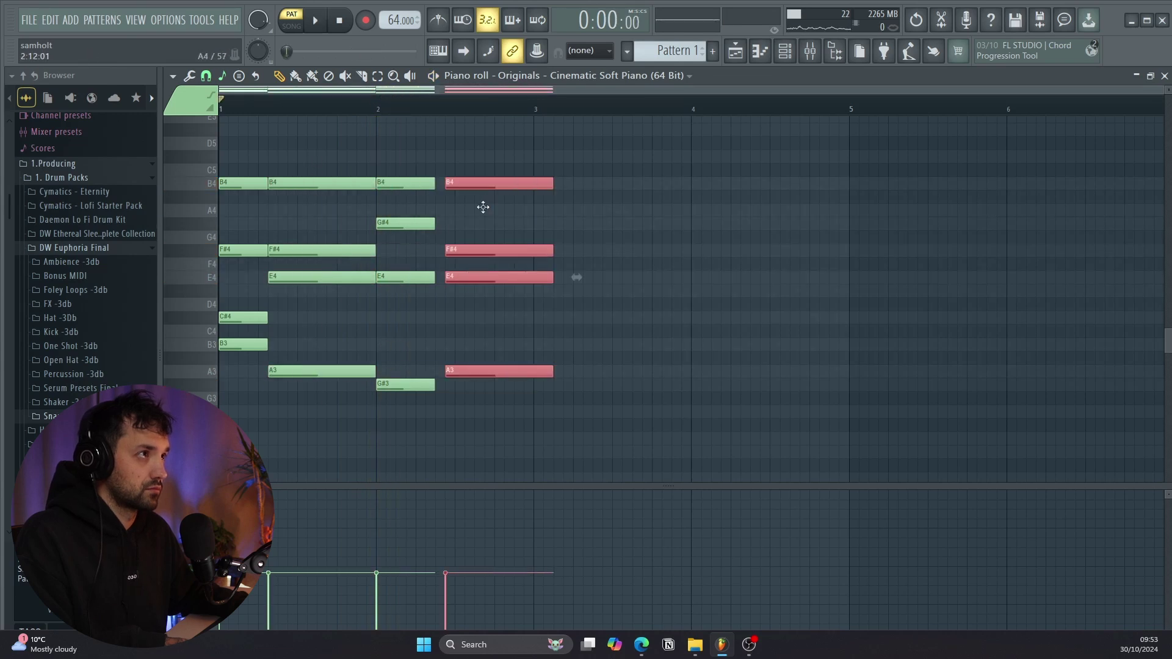
key(space)
mouse_move(463, 371)
mouse_down()
mouse_move(462, 406)
mouse_move(468, 390)
mouse_up()
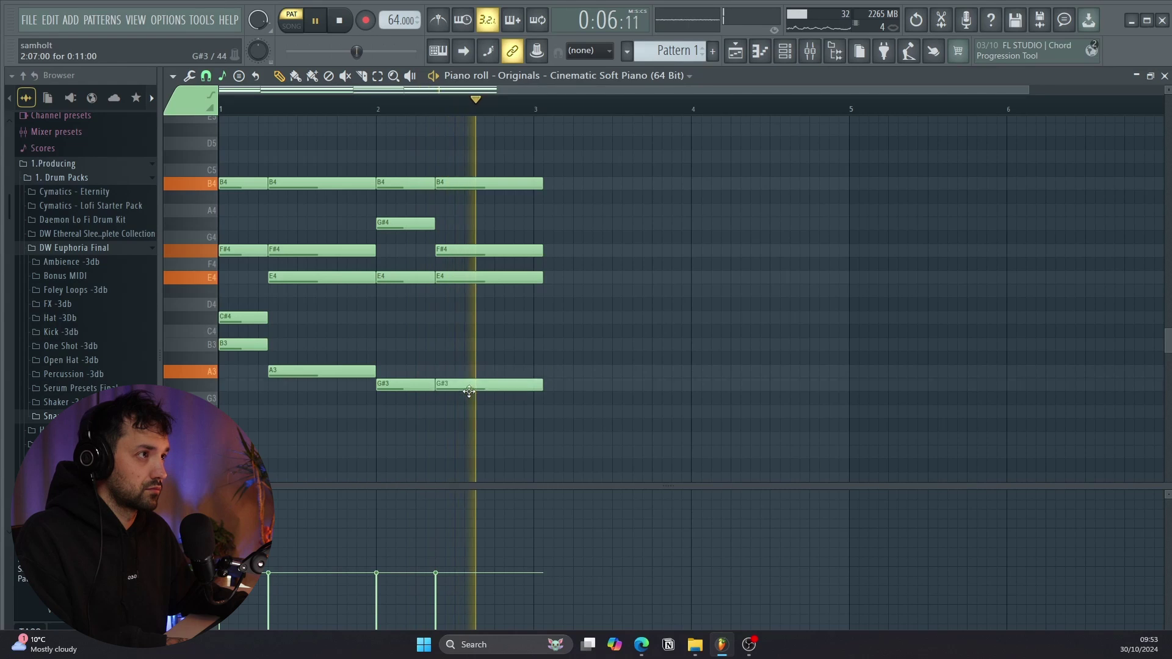
drag(482, 246, 482, 338)
key(space)
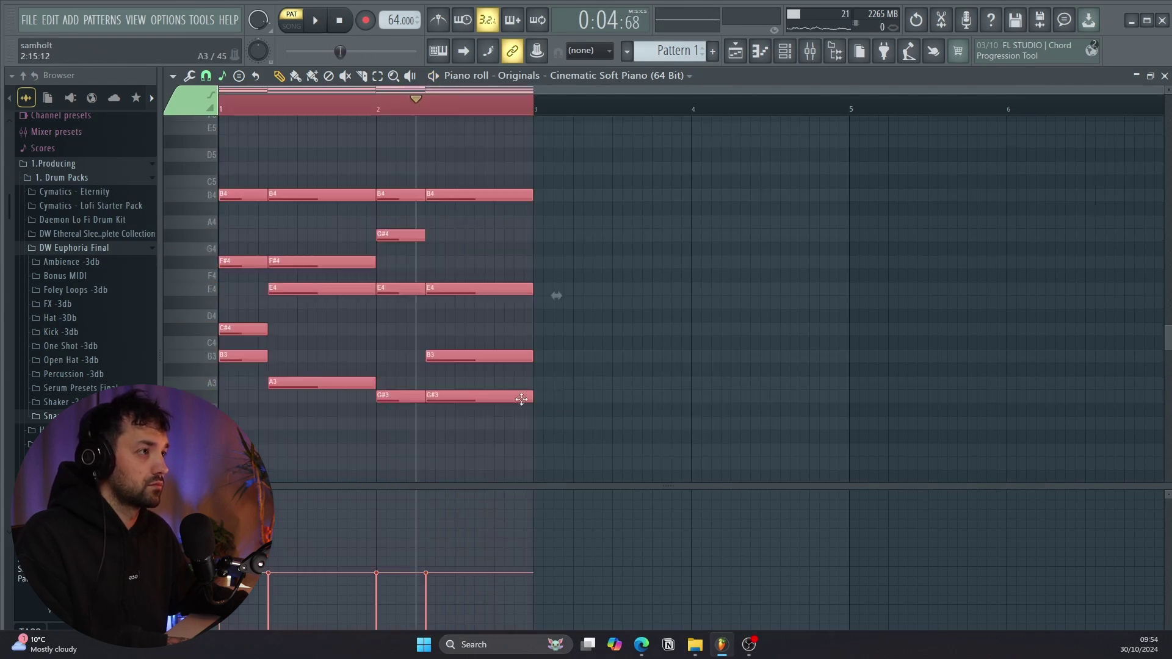
Select the whole two-bar chord progression and duplicate it into bars 3 and 4
key(space)
drag(526, 441, 247, 158)
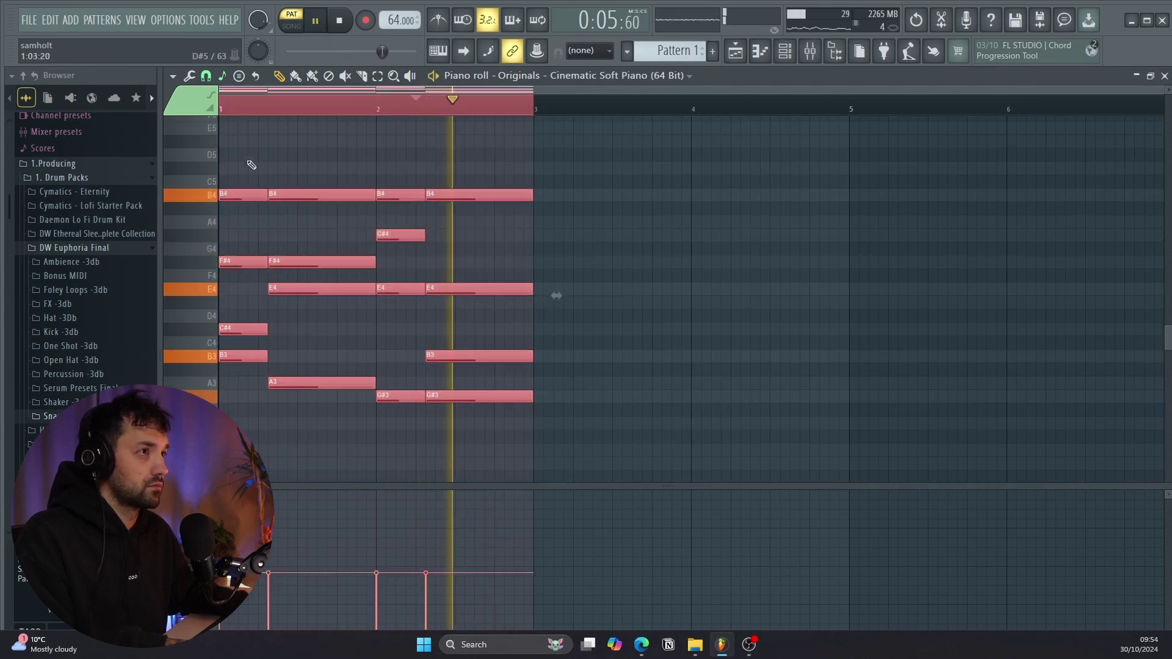
key(ctrl+b)
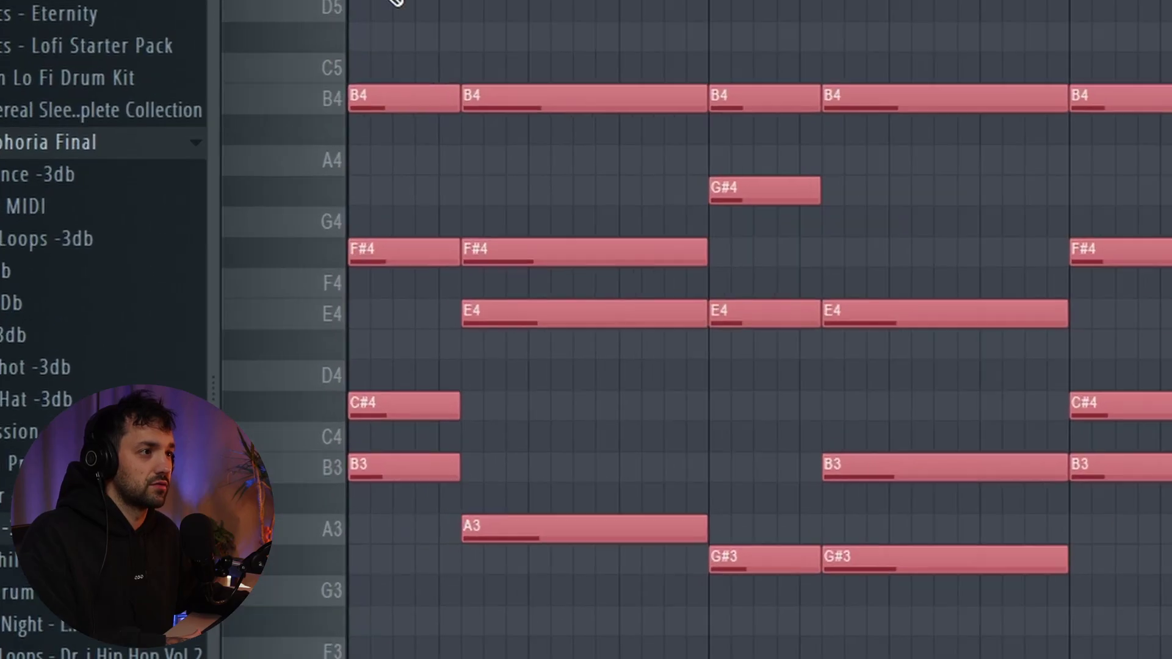
Highlight the first chord and the second chord in turn to examine their notes
drag(387, 1, 366, 658)
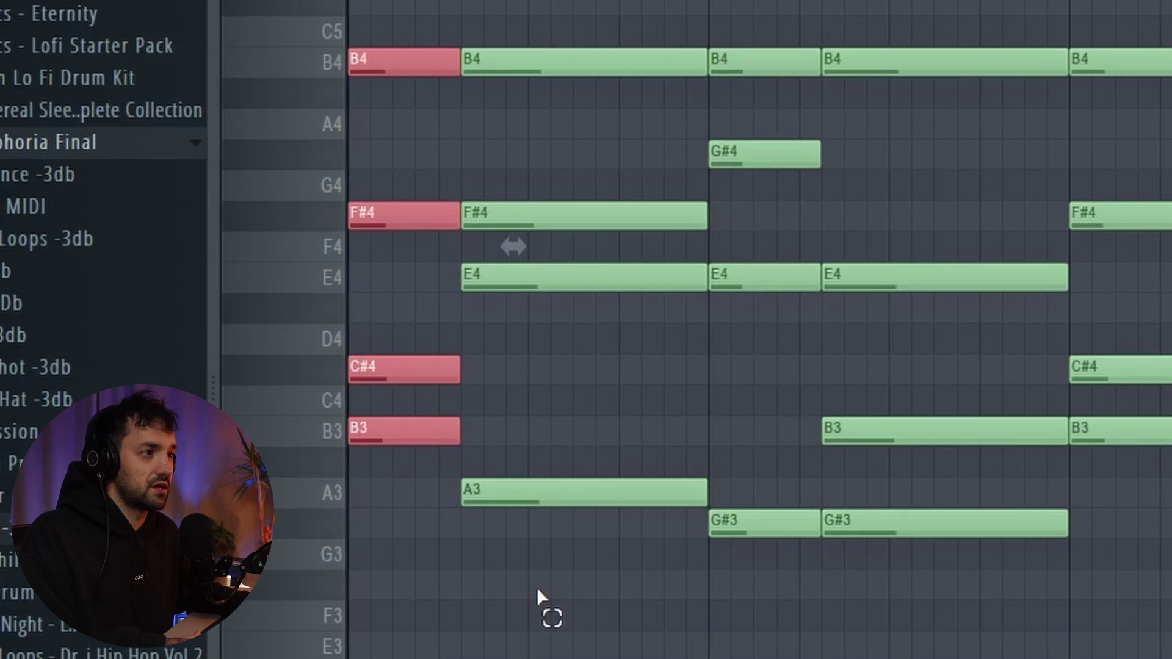
drag(537, 592, 554, 1)
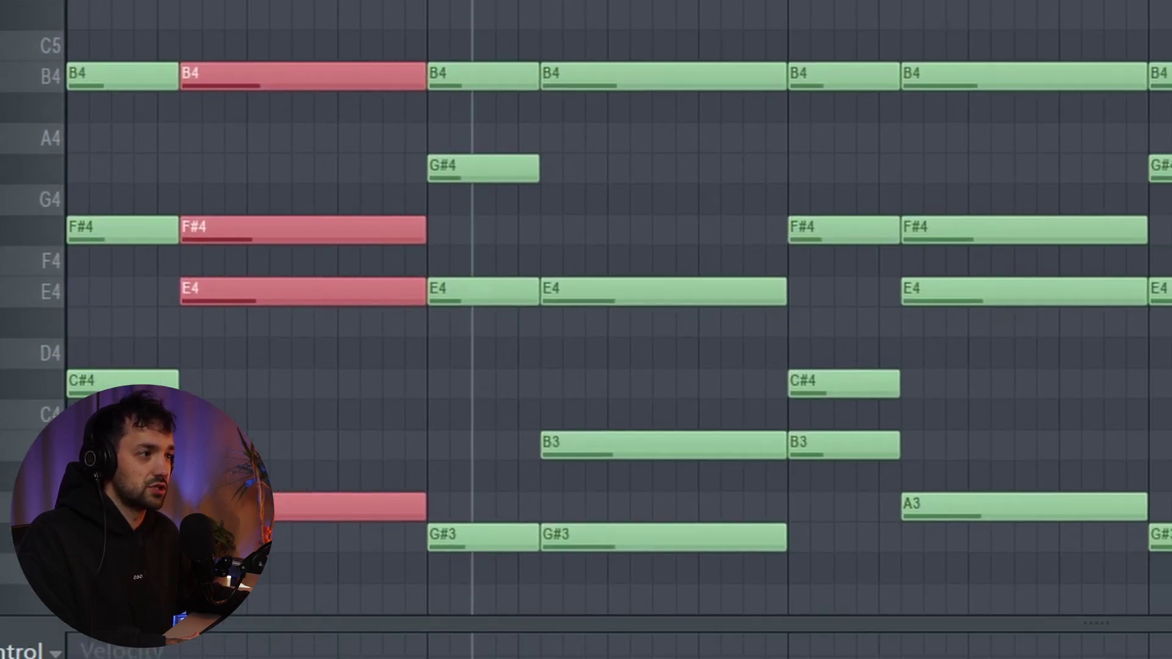
scroll(585, 305, down, 3)
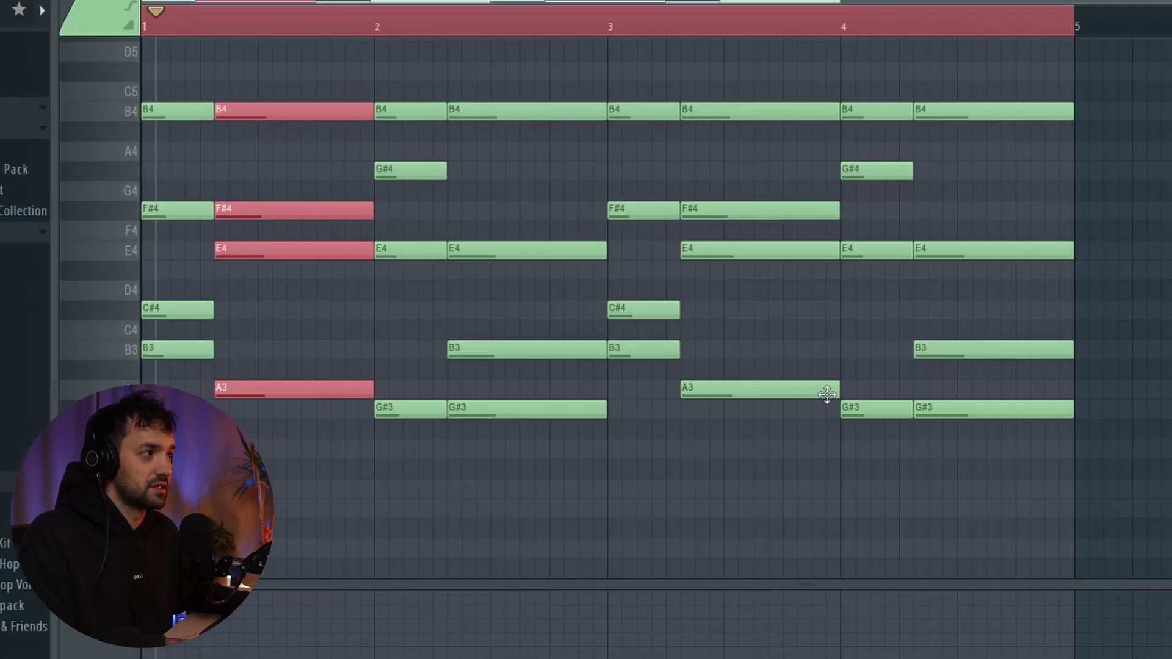
Strumize all chord notes with Start, End and Preserve end enabled, and nudge the bar 2 G#4 slightly earlier
key(ctrl+a)
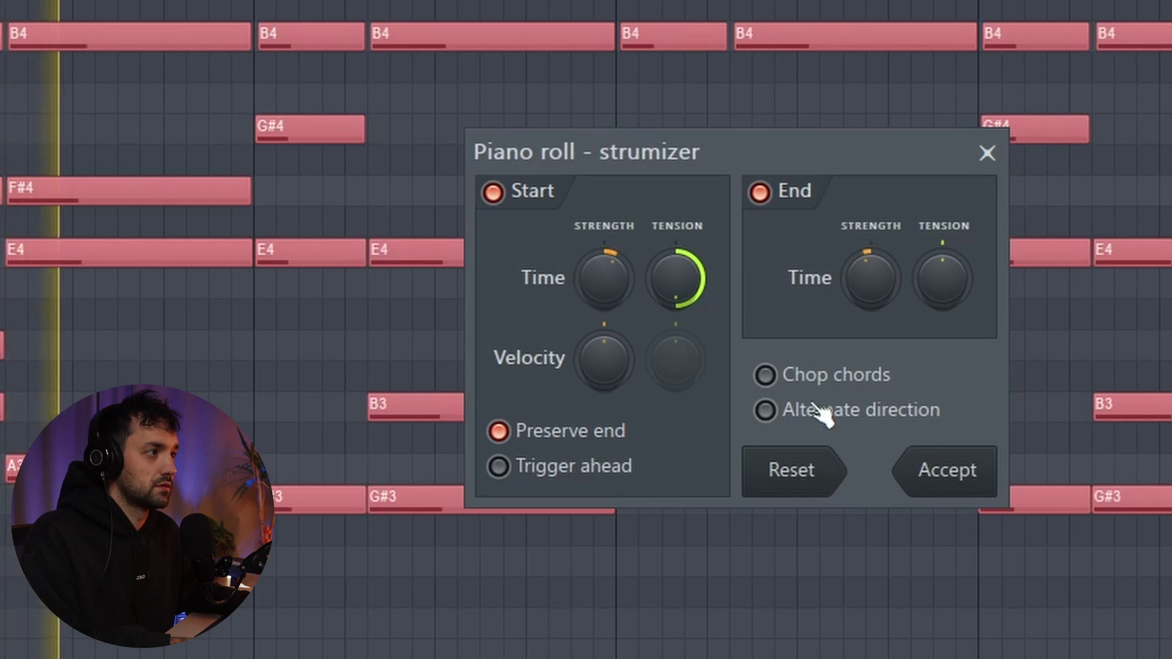
click(946, 470)
scroll(401, 312, up, 6)
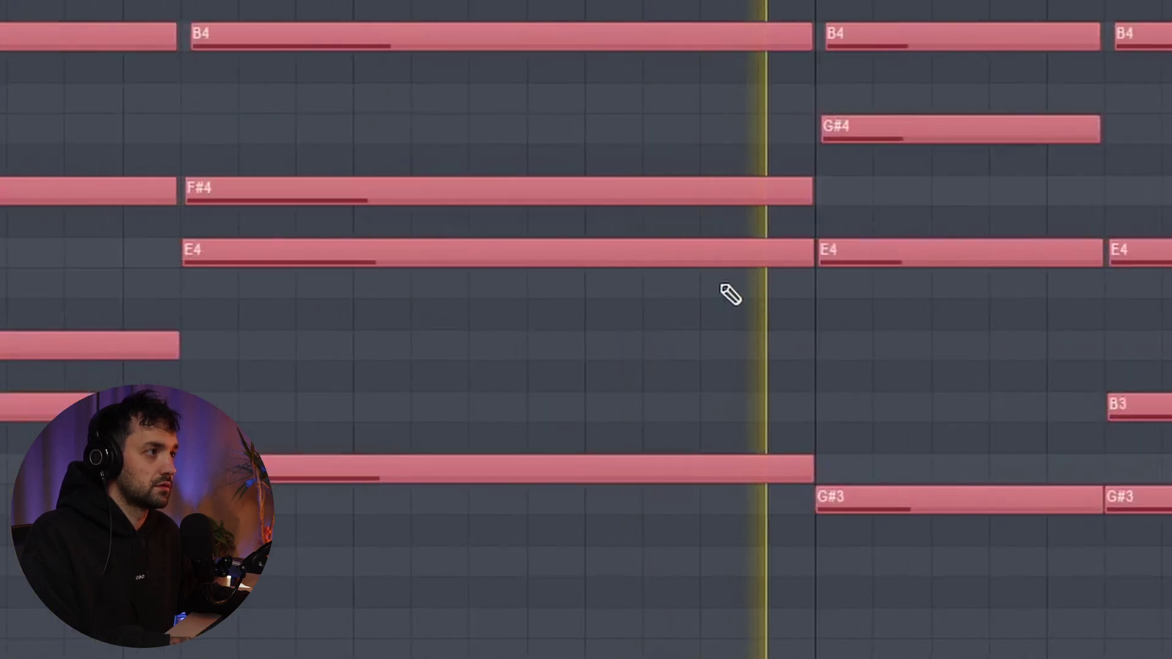
click(920, 132)
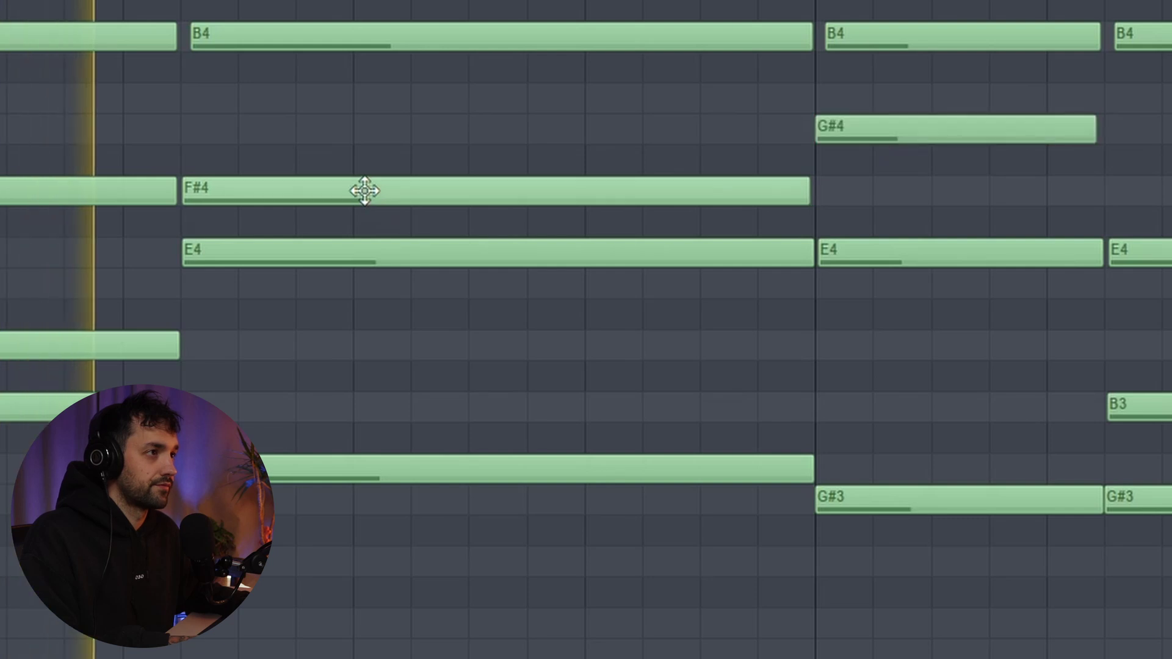
Delete the four notes of the final chord in bar 4
scroll(533, 224, right, 6)
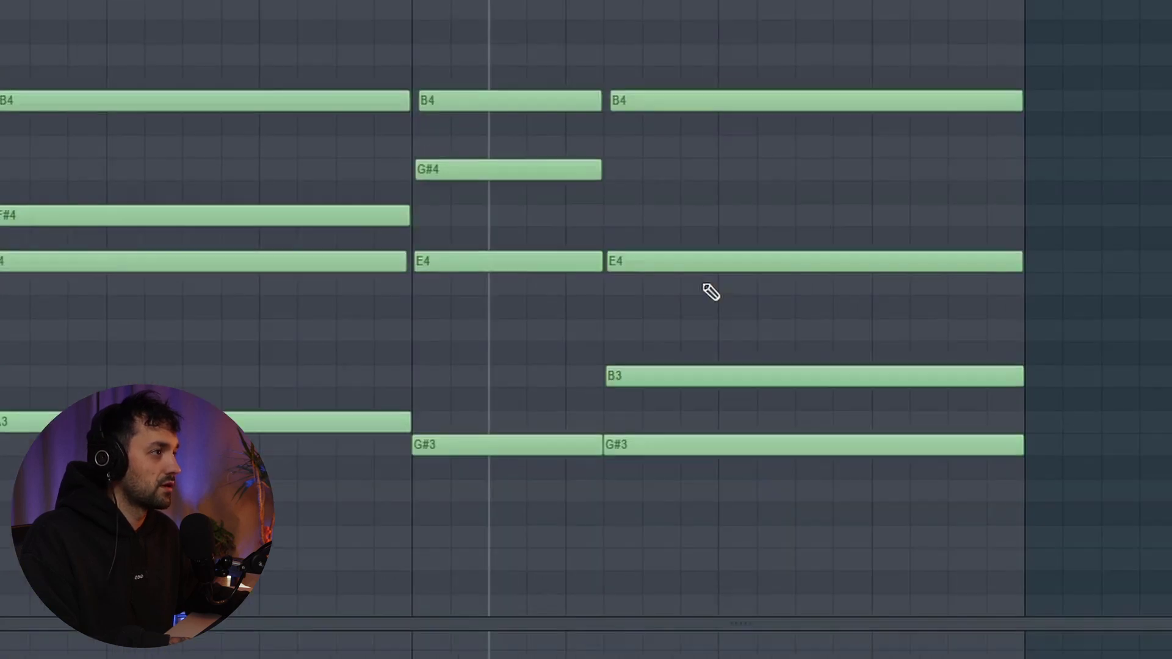
scroll(701, 183, up, 3)
right_click(702, 169)
right_click(702, 330)
right_click(671, 442)
right_click(663, 510)
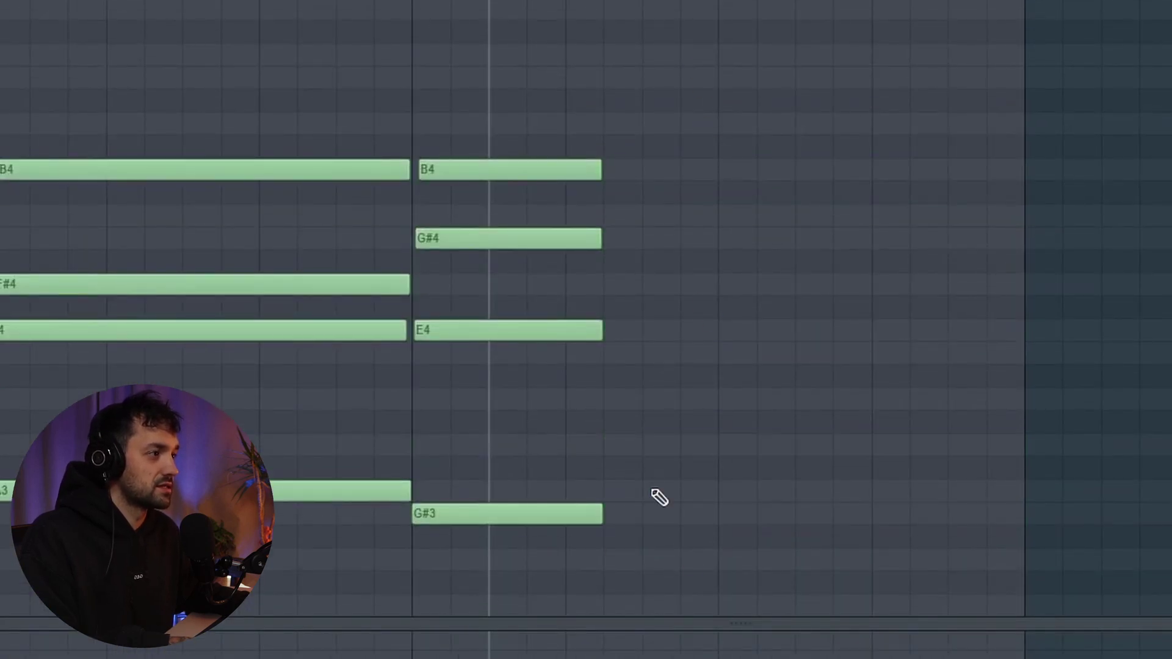
Lengthen the four notes of the remaining bar 4 chord towards the end of the bar
drag(659, 497, 569, 99)
scroll(610, 305, down, 2)
drag(602, 419, 920, 442)
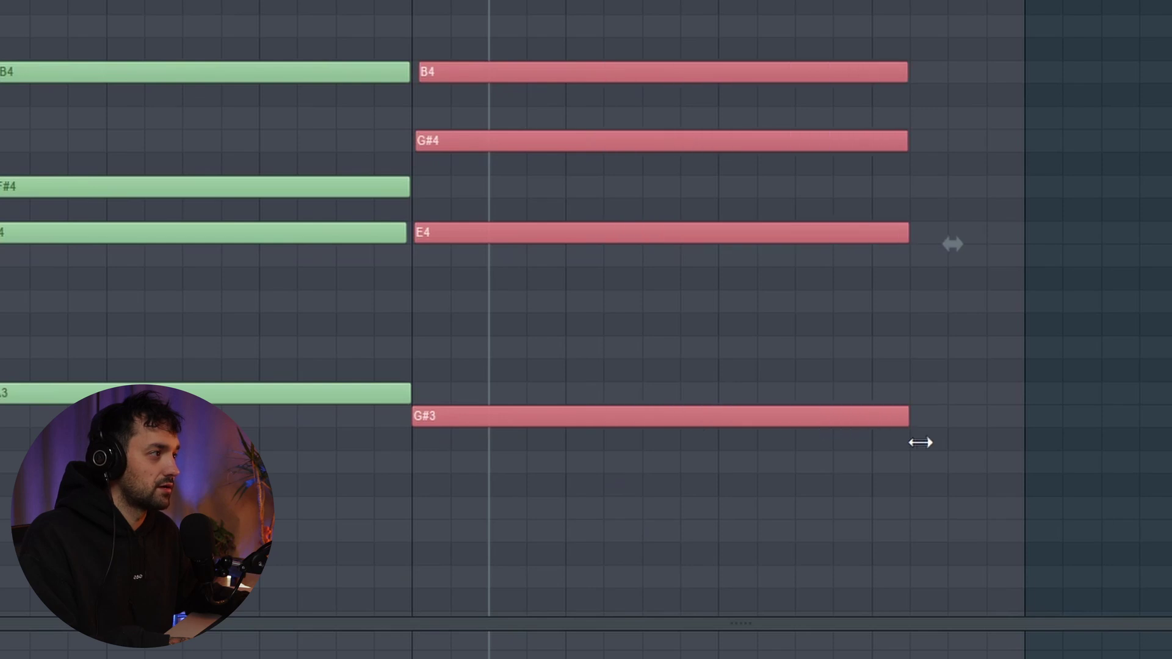
scroll(498, 282, down, 3)
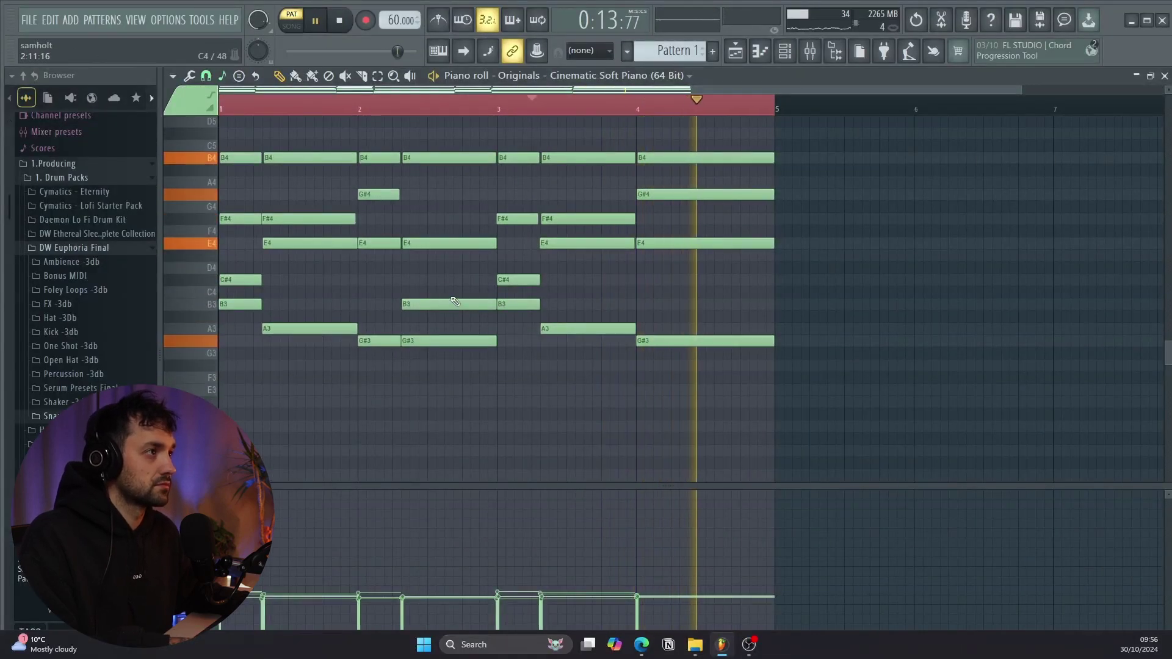
Revoice the bar 4 chord as B4, G#4, B3 and G#3, checking it by playback
key(space)
key(ctrl+z)
drag(470, 144, 456, 399)
drag(428, 347, 628, 373)
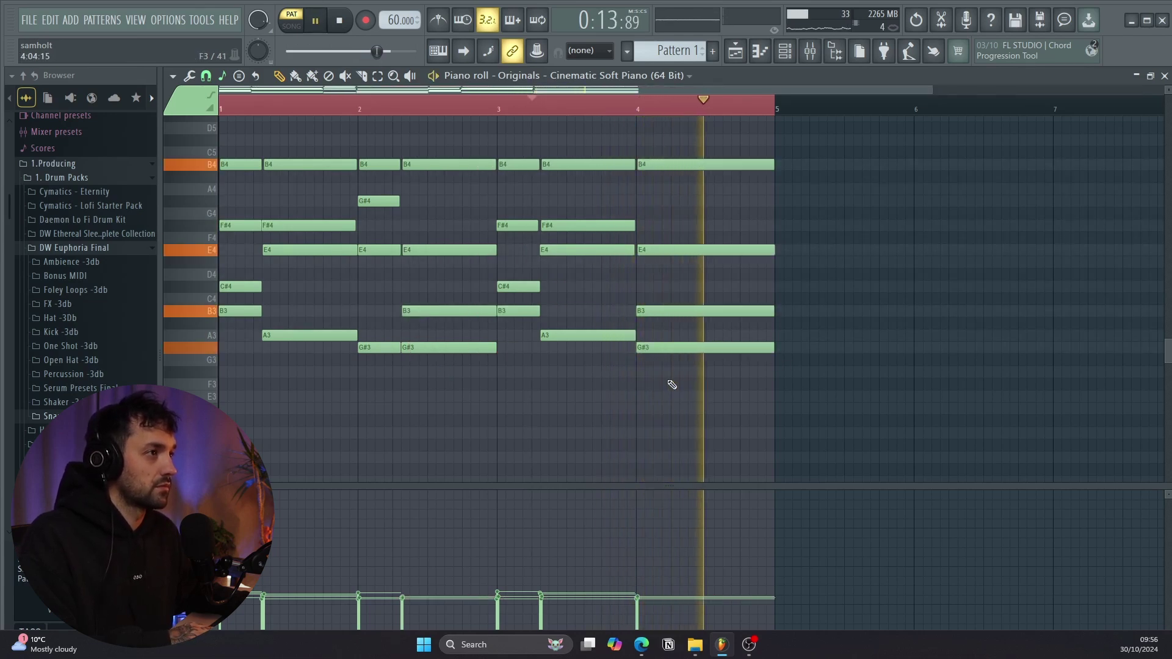
key(space)
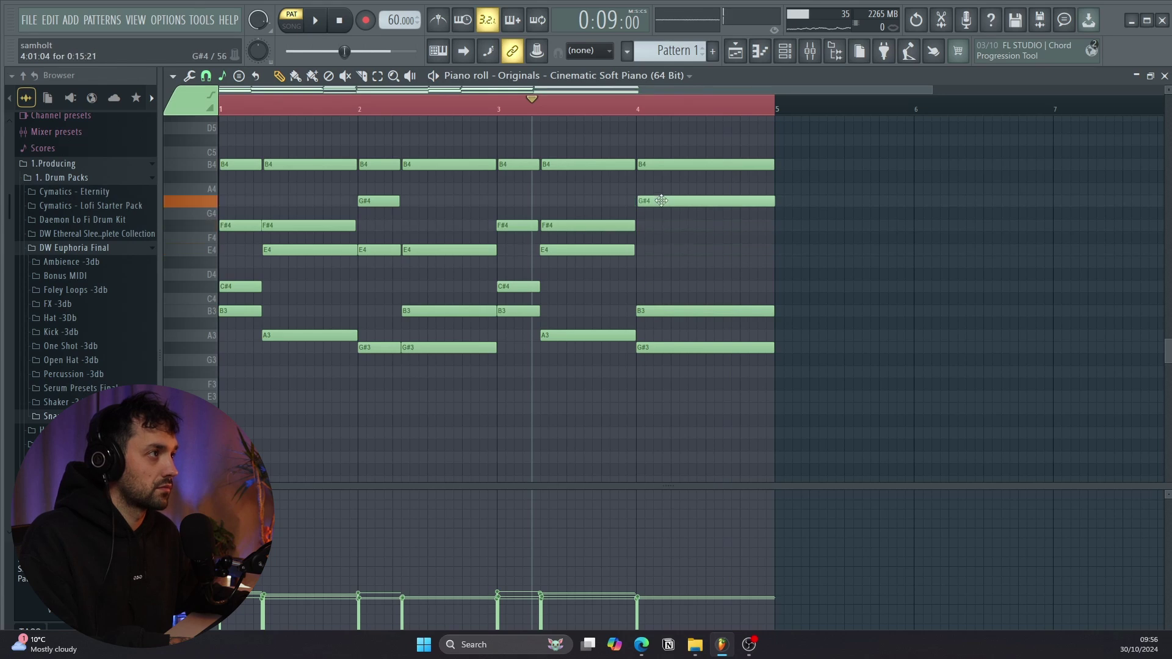
key(space)
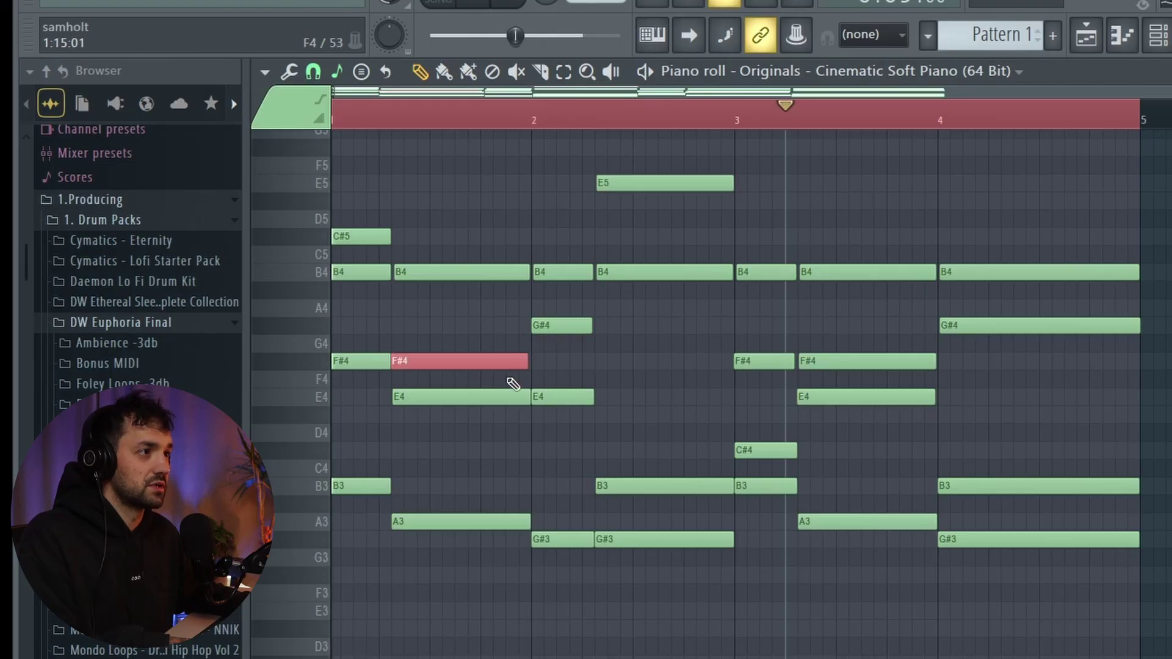
Try raising the E4 notes of the second and third chords an octave to E5 and play the progression
drag(513, 383, 562, 425)
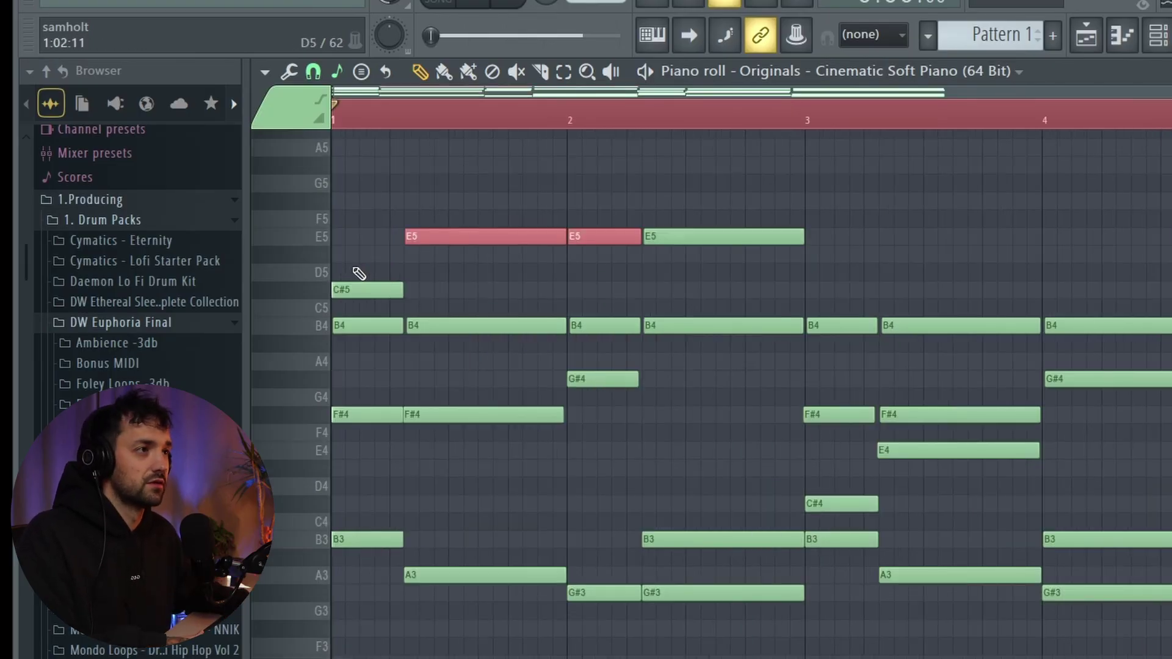
key(space)
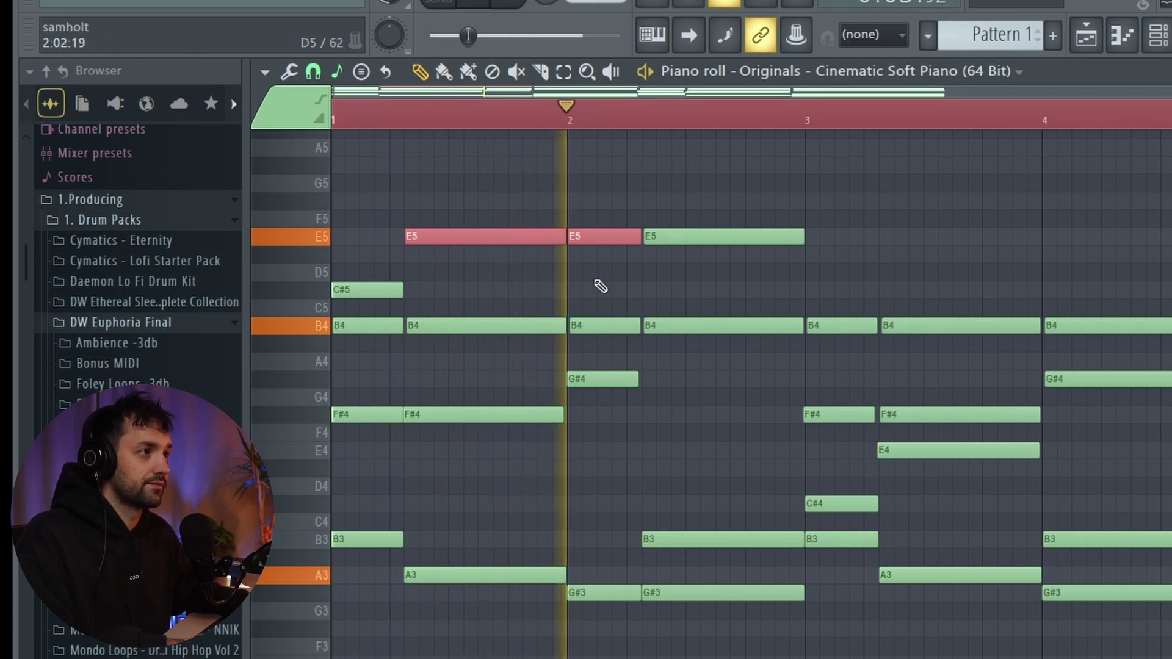
key(space)
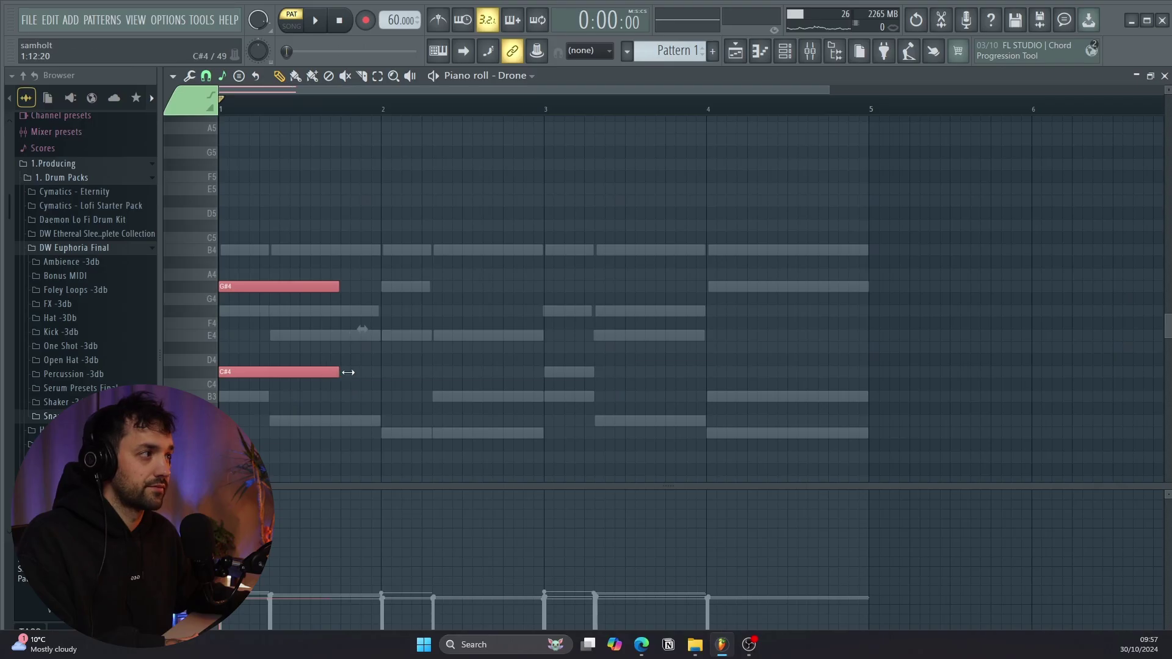
Lengthen the Drone channel's G#4 and C#4 notes to span all four bars
drag(348, 372, 879, 377)
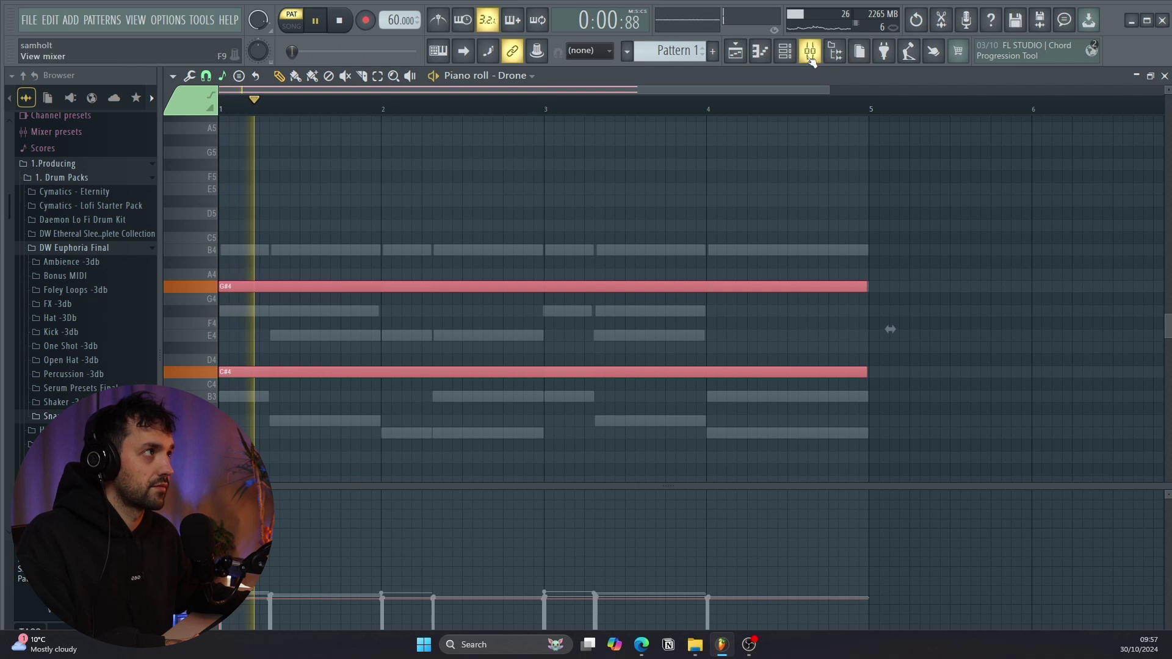
click(785, 52)
click(638, 218)
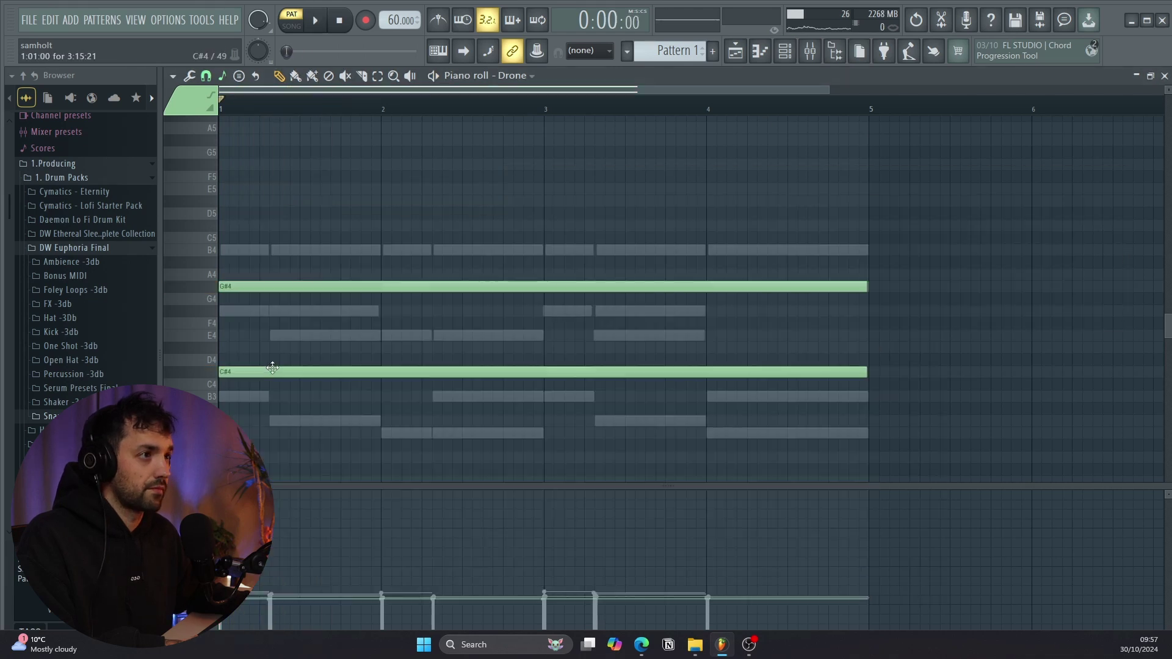
Try raising the drone's C#4 note an octave to C#5 and play the pattern
drag(272, 367, 256, 224)
key(space)
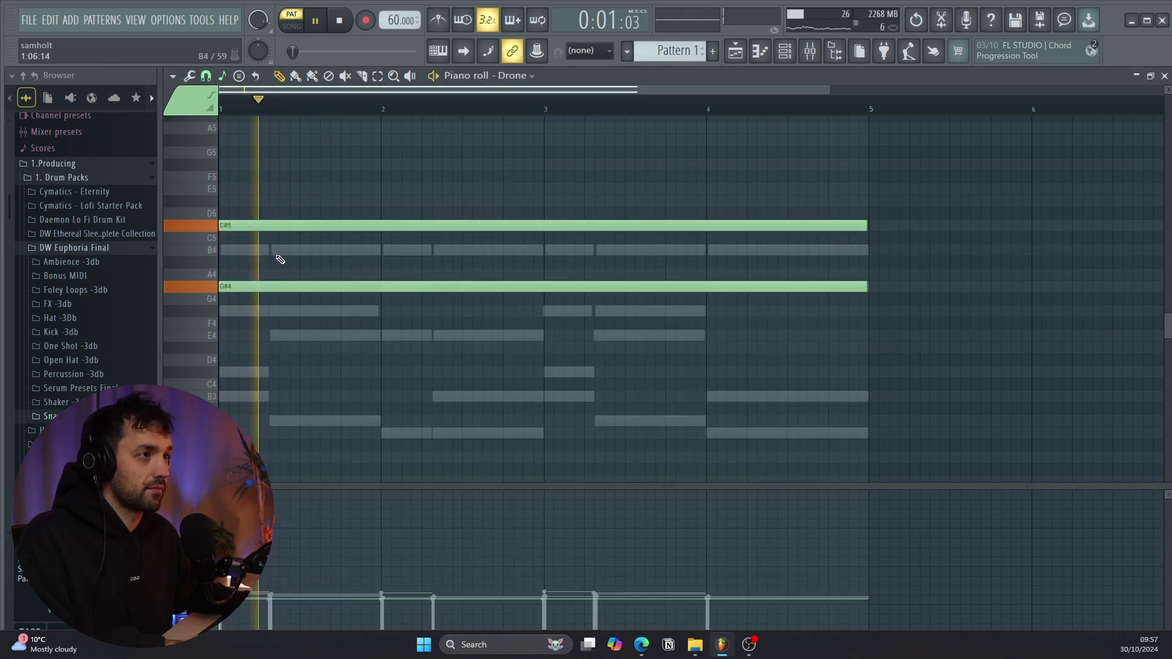
Lower the volume of the Drone track in the mixer
key(F6)
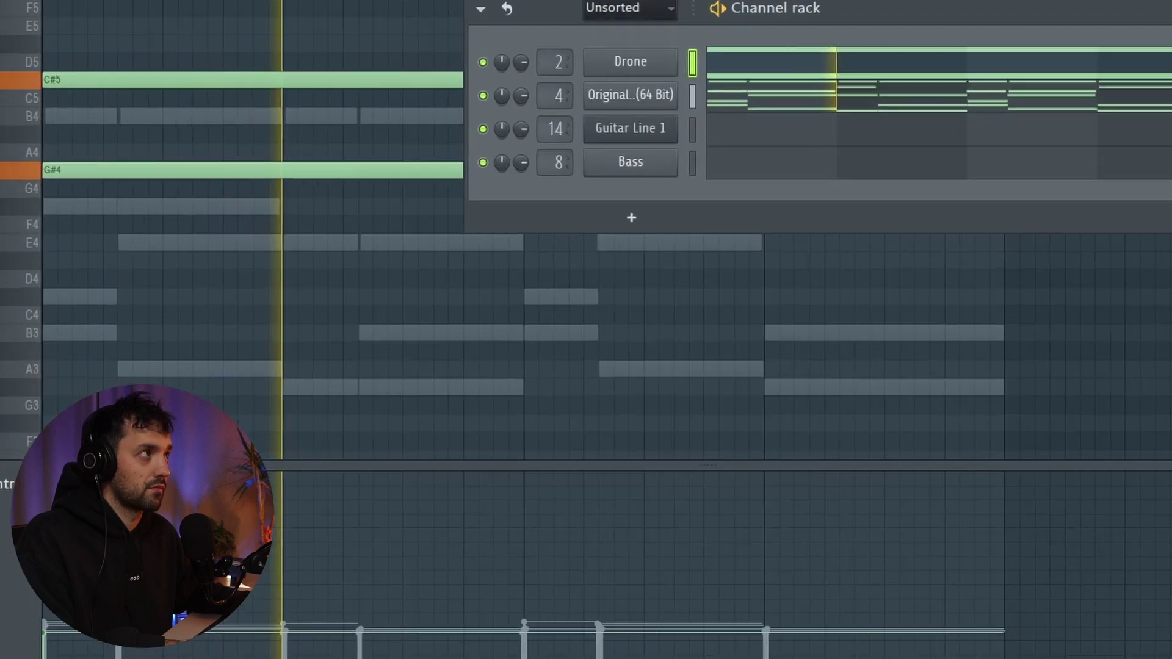
key(F9)
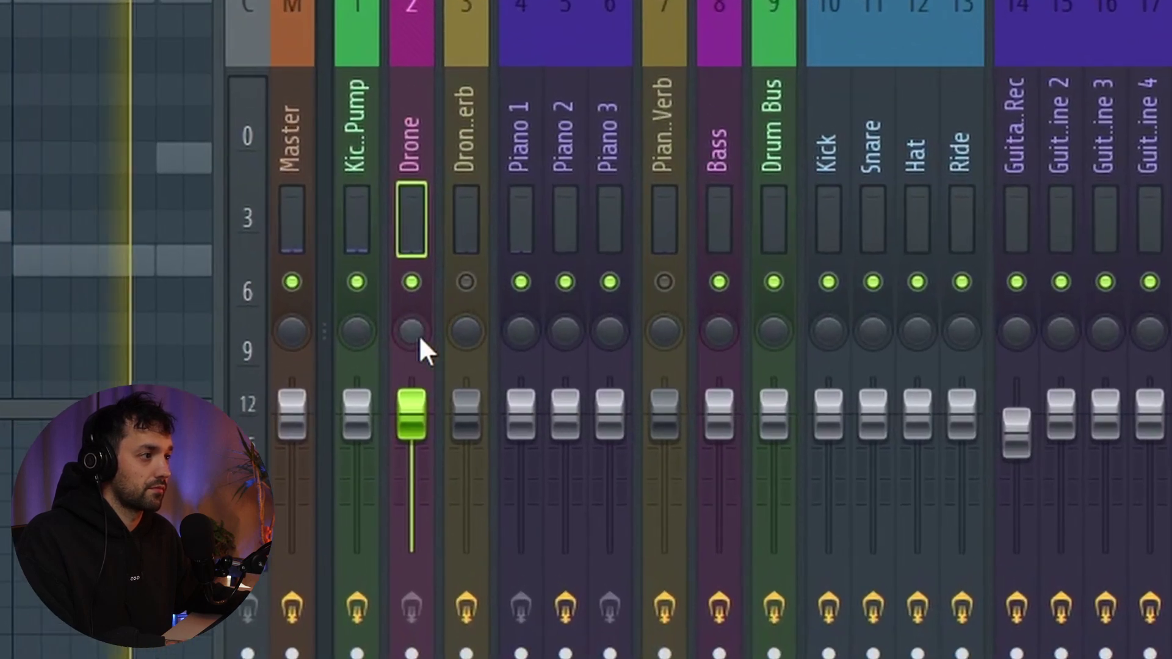
drag(412, 423, 411, 455)
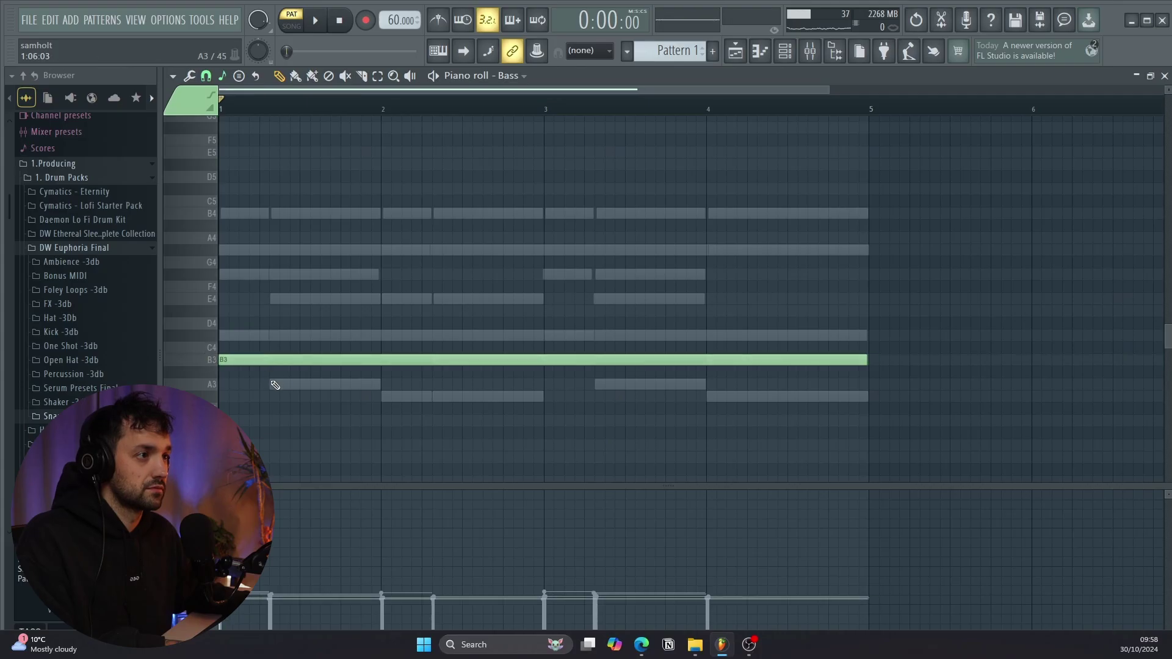
Add A3 and G#3 bass notes matching the chords' lowest notes, and apply legato to the selected bass notes so they join end to end
click(275, 385)
click(384, 396)
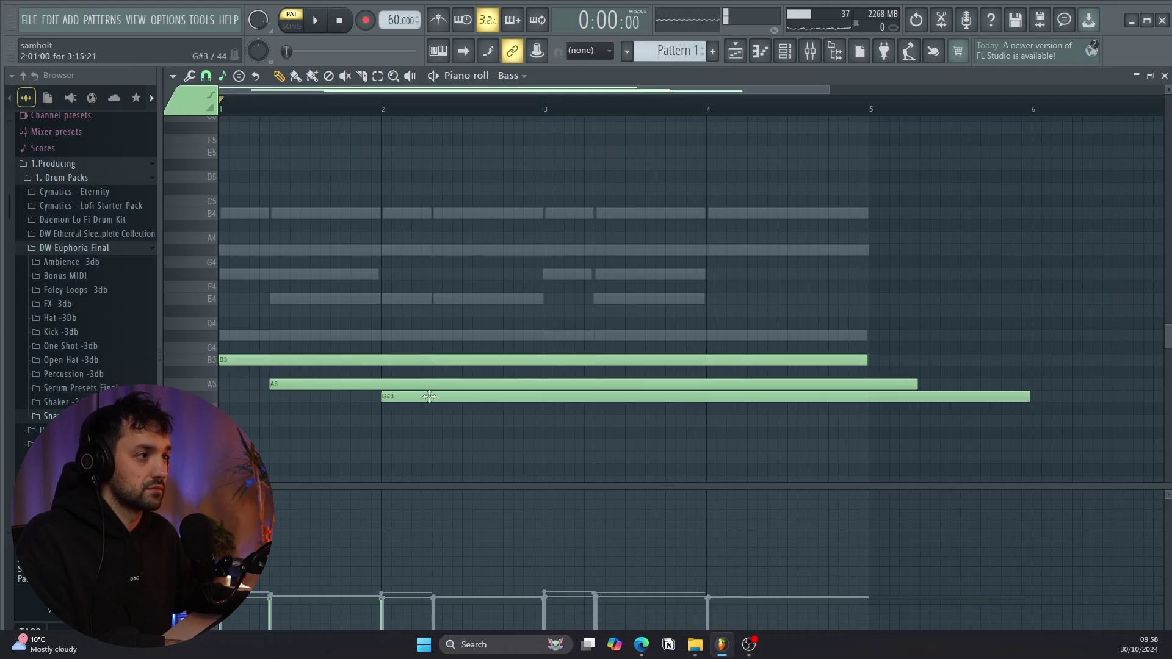
mouse_move(458, 411)
mouse_down()
mouse_move(218, 271)
mouse_move(212, 281)
mouse_up()
key(ctrl+l)
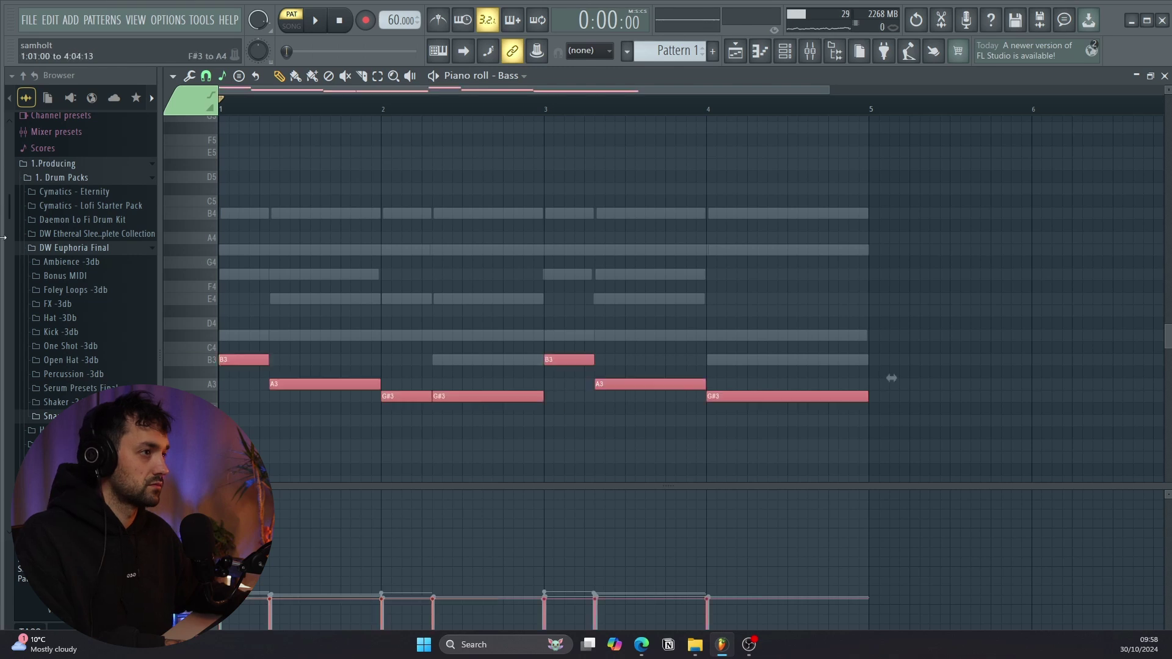
Transpose the bass line down to B2, A2 and G#2 while it plays, and deselect its notes
key(space)
key(ctrl+Up)
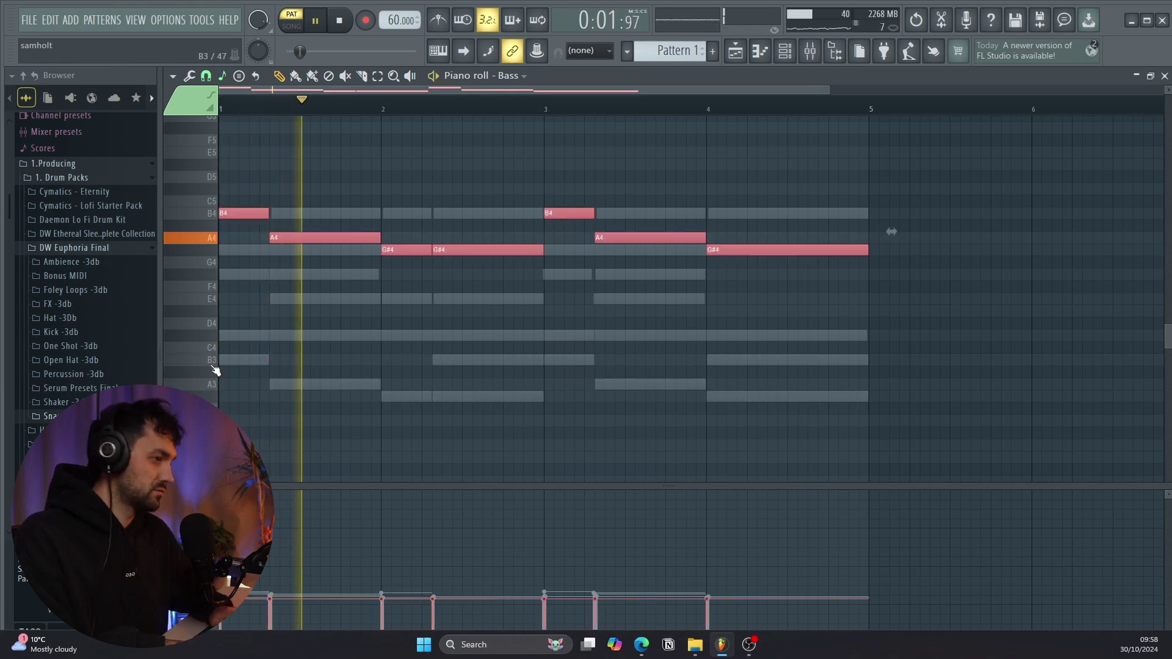
key(ctrl+Down)
key(ctrl+Down)
scroll(215, 366, down, 2)
scroll(316, 397, down, 2)
key(ctrl+d)
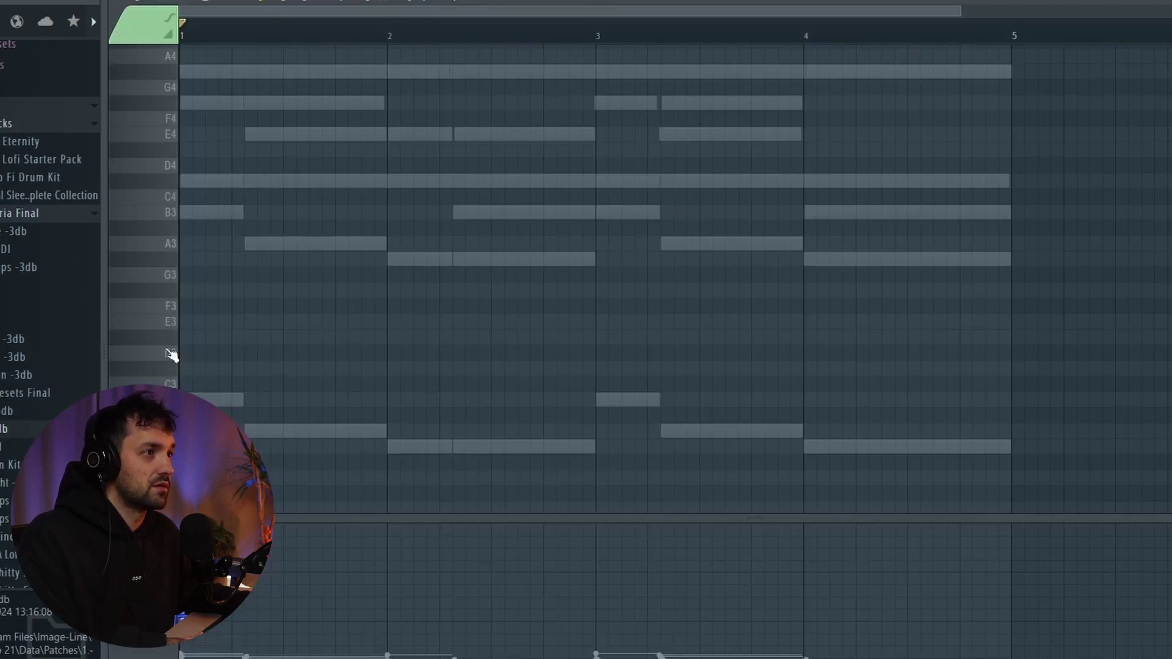
Add a B4 note filling the whole first bar, duplicate it across all four bars, and select the four notes
scroll(172, 355, up, 3)
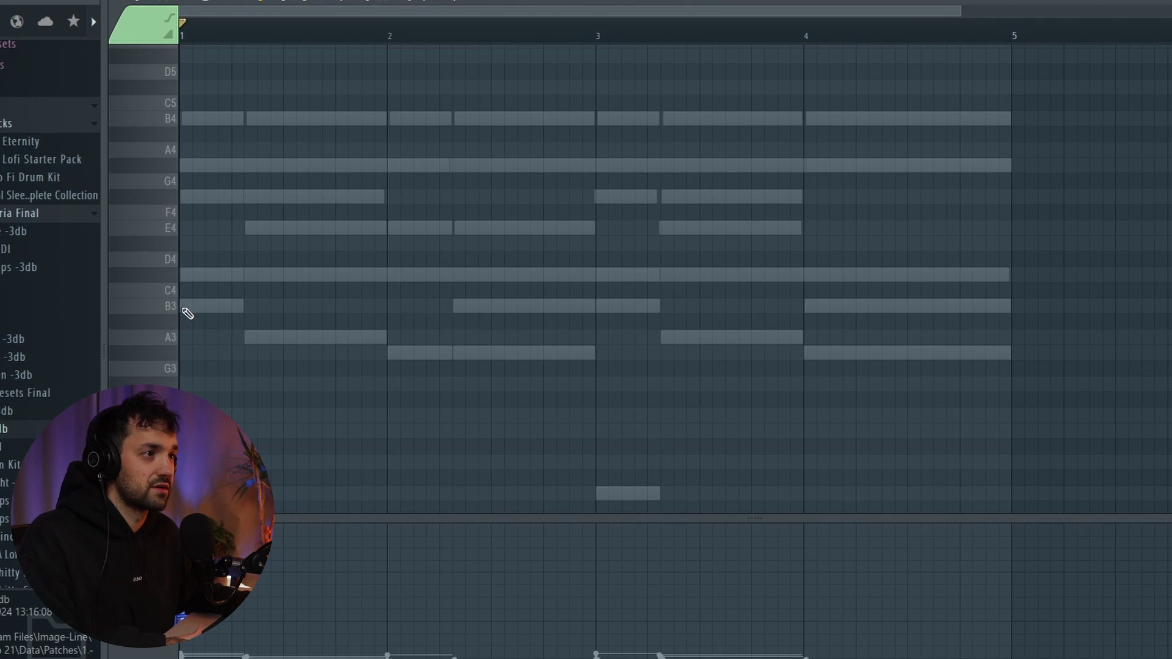
scroll(242, 272, up, 9)
key(space)
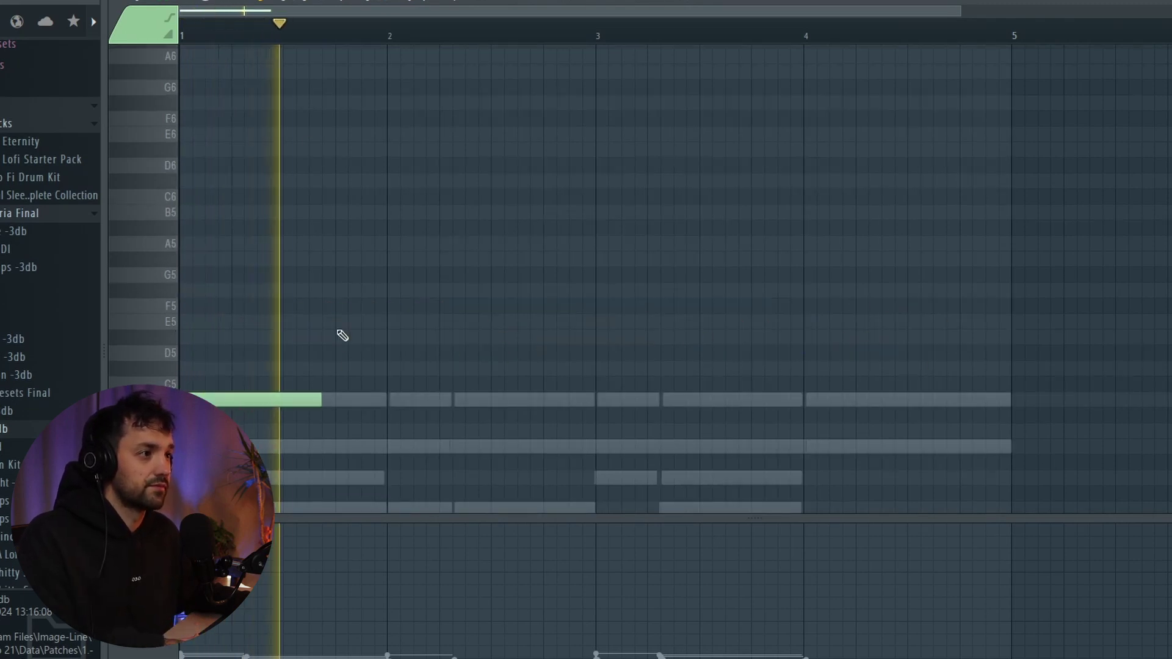
drag(318, 392, 380, 397)
key(space)
key(ctrl+b)
key(ctrl+b)
key(ctrl+b)
key(ctrl+a)
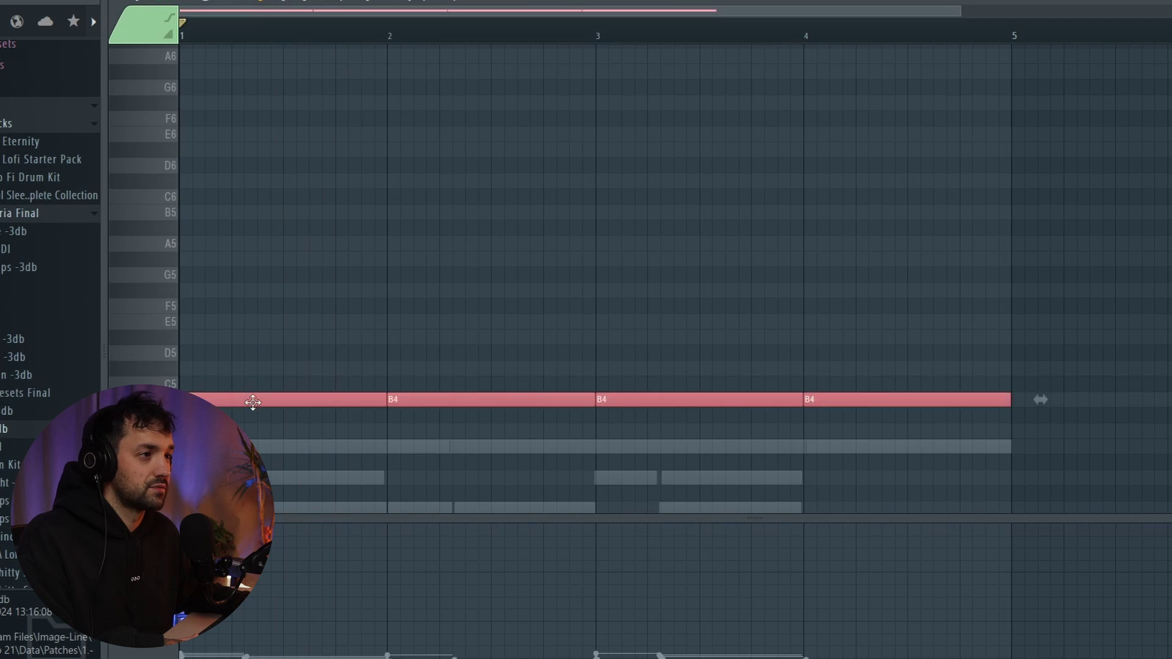
Move the four selected notes up to C#5, play them, and transpose them down an octave to C#4
drag(252, 401, 247, 361)
key(space)
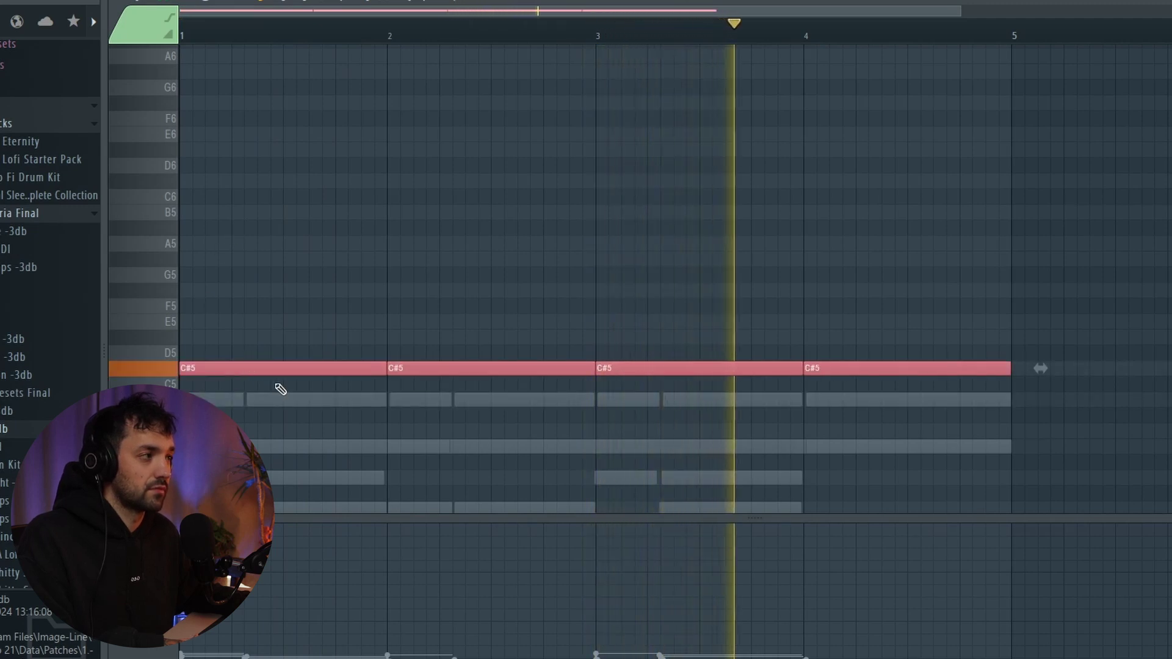
key(space)
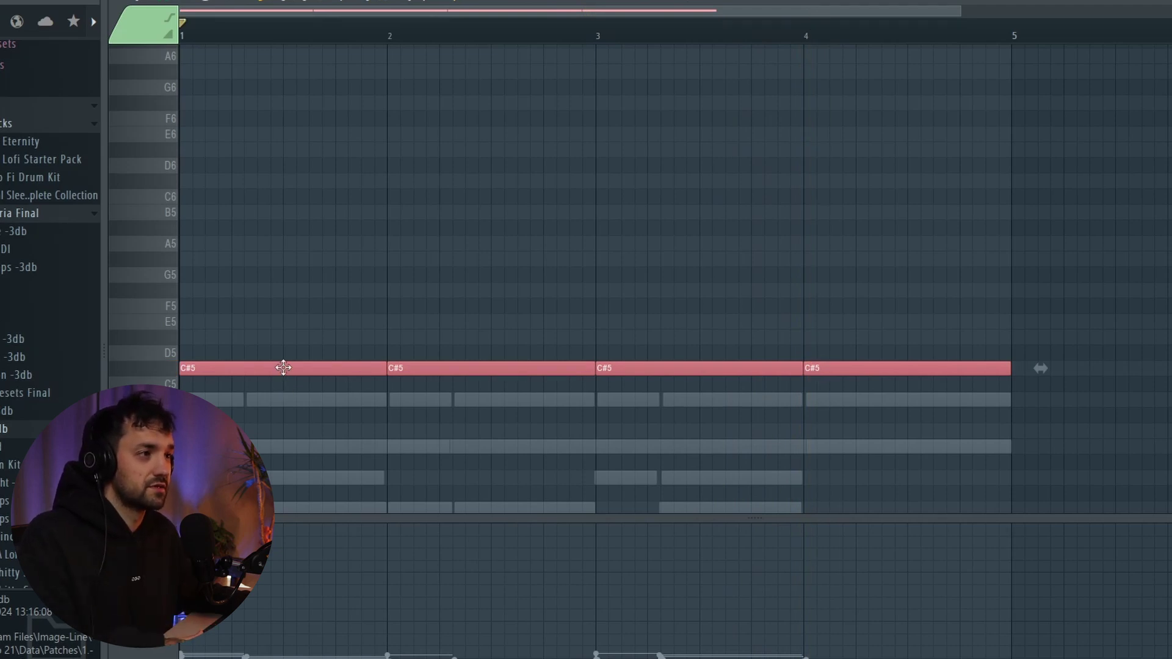
key(ctrl+Down)
Add short staggered B4, F#4, G#4 and E4 melody notes in the first bar above the sustained C#4
scroll(287, 371, down, 3)
click(208, 273)
click(197, 196)
click(249, 244)
click(340, 306)
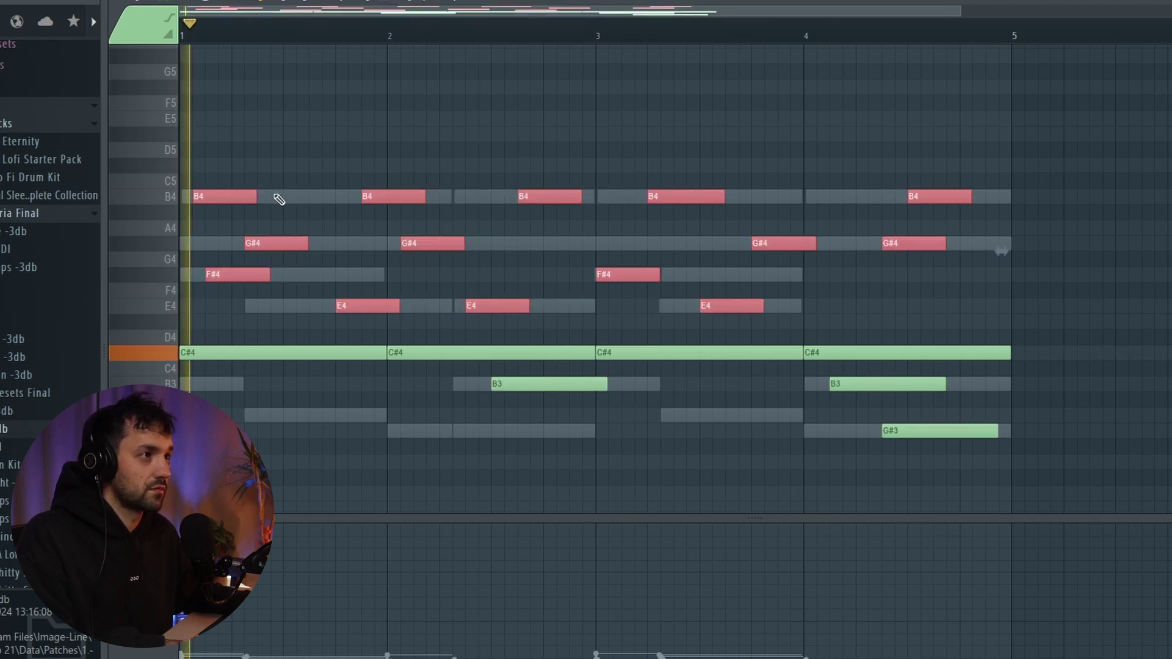
Fill out the melody during playback with extra B4 and F#4 notes, an E4 near the end of bar 2, and a C#5 at bar 3
key(space)
click(282, 196)
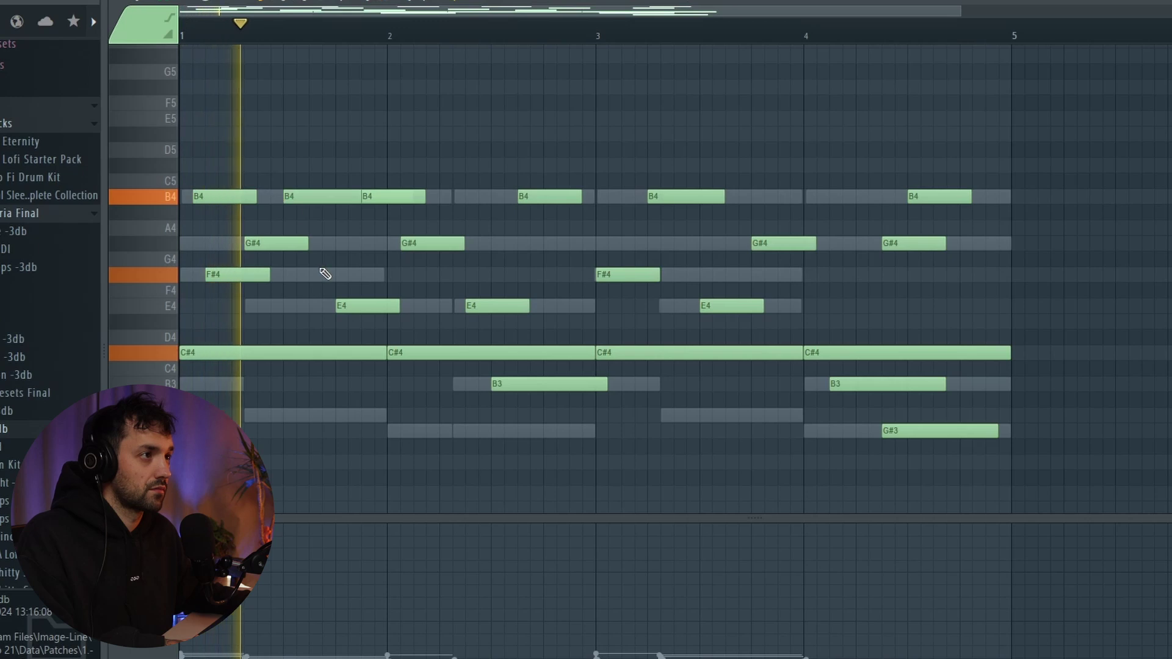
click(322, 274)
click(441, 196)
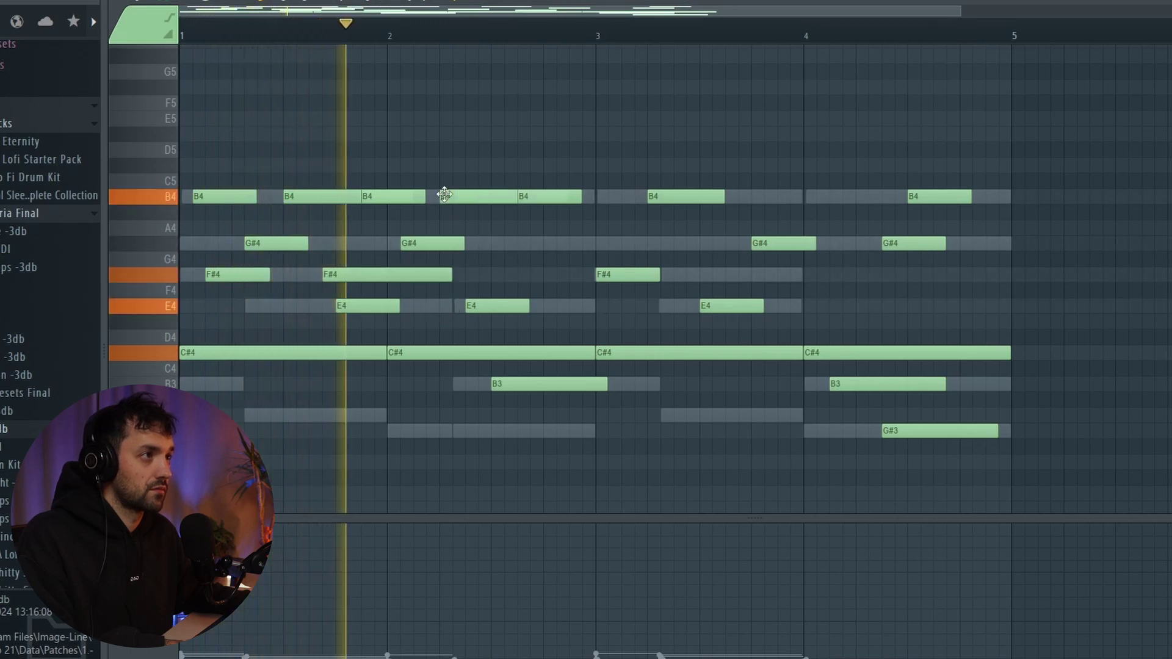
click(546, 305)
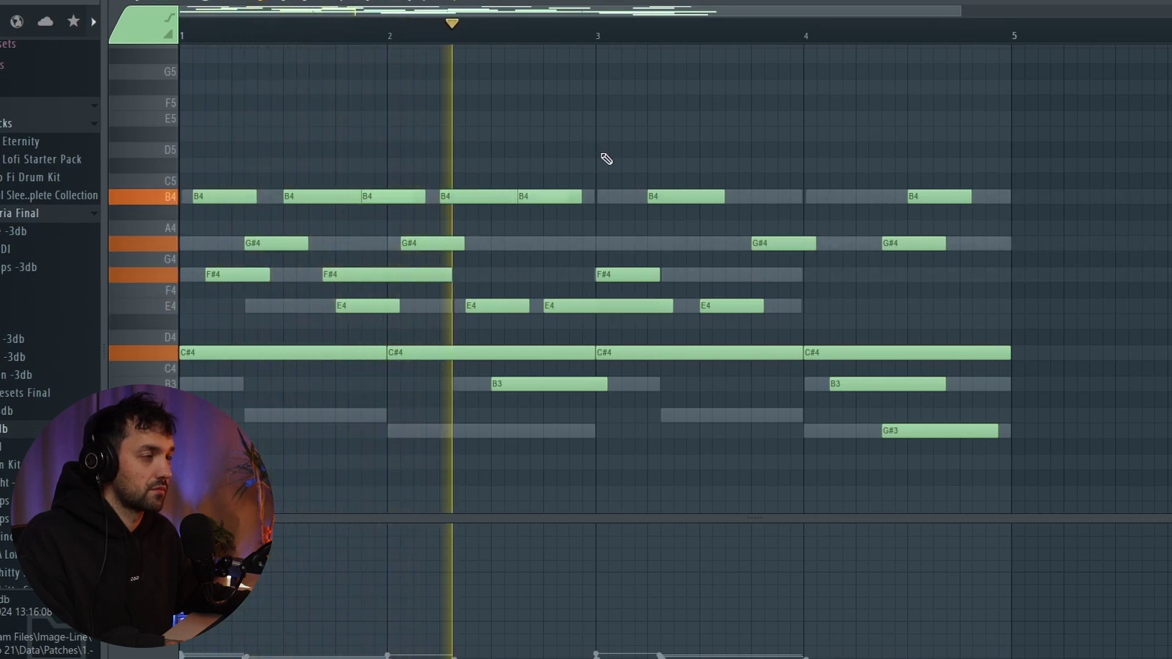
click(606, 166)
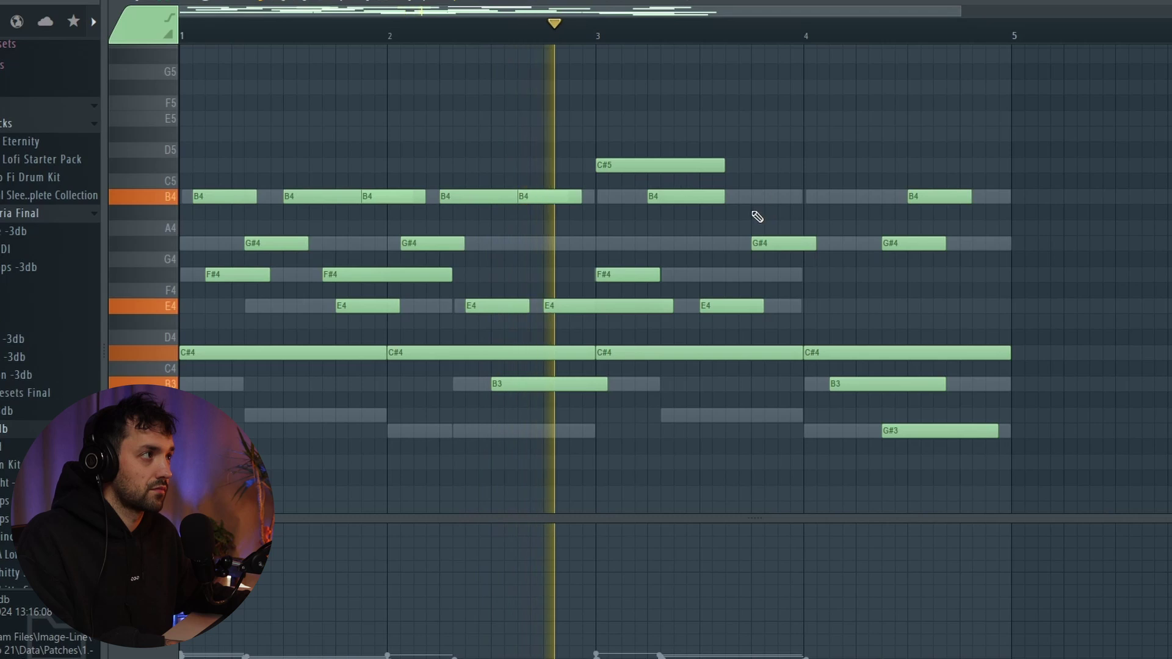
key(space)
Route the Ambient Piano Soundscapes channel to mixer track 23 and insert Fruity Parametric EQ 2 in slot 3
key(F6)
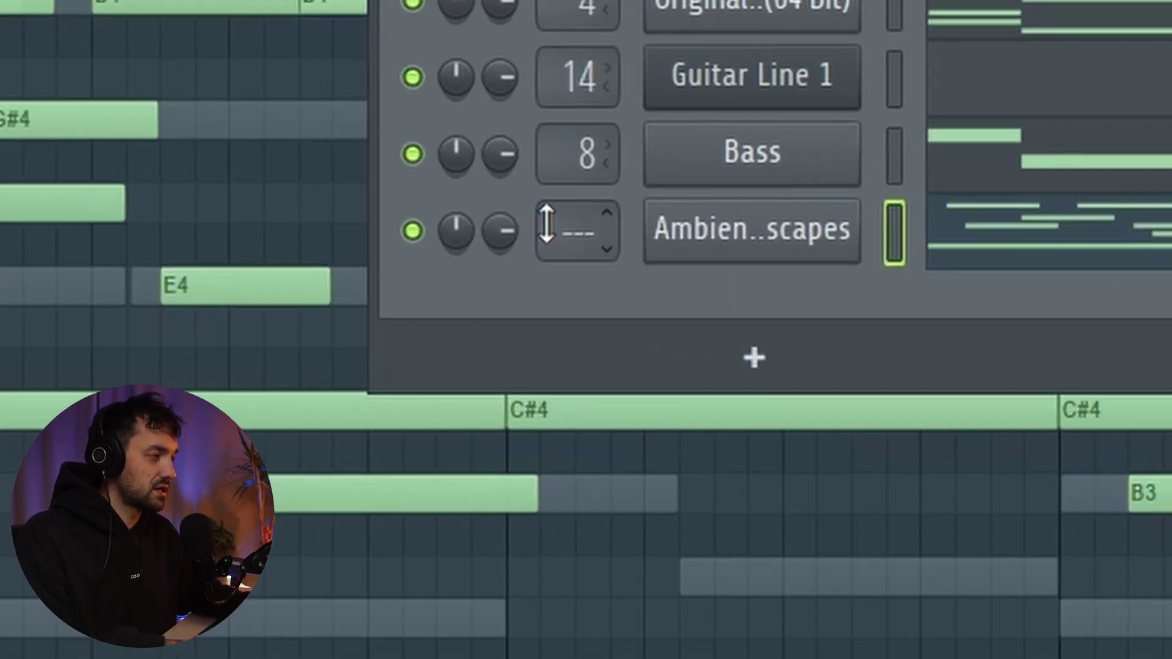
key(ctrl+l)
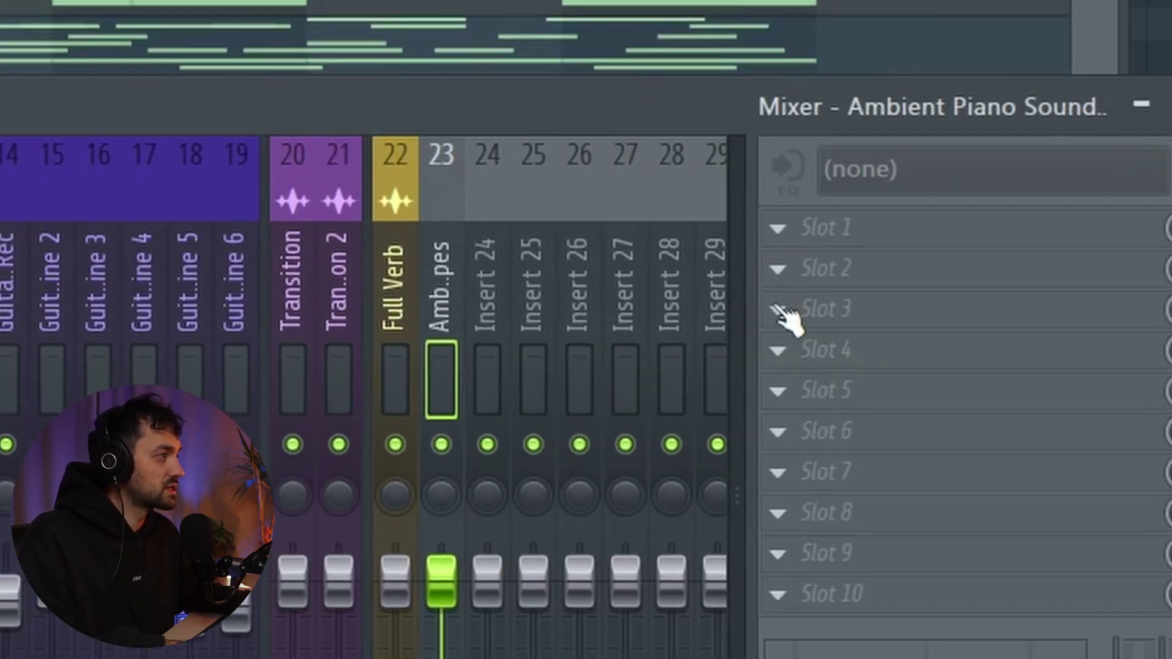
click(779, 309)
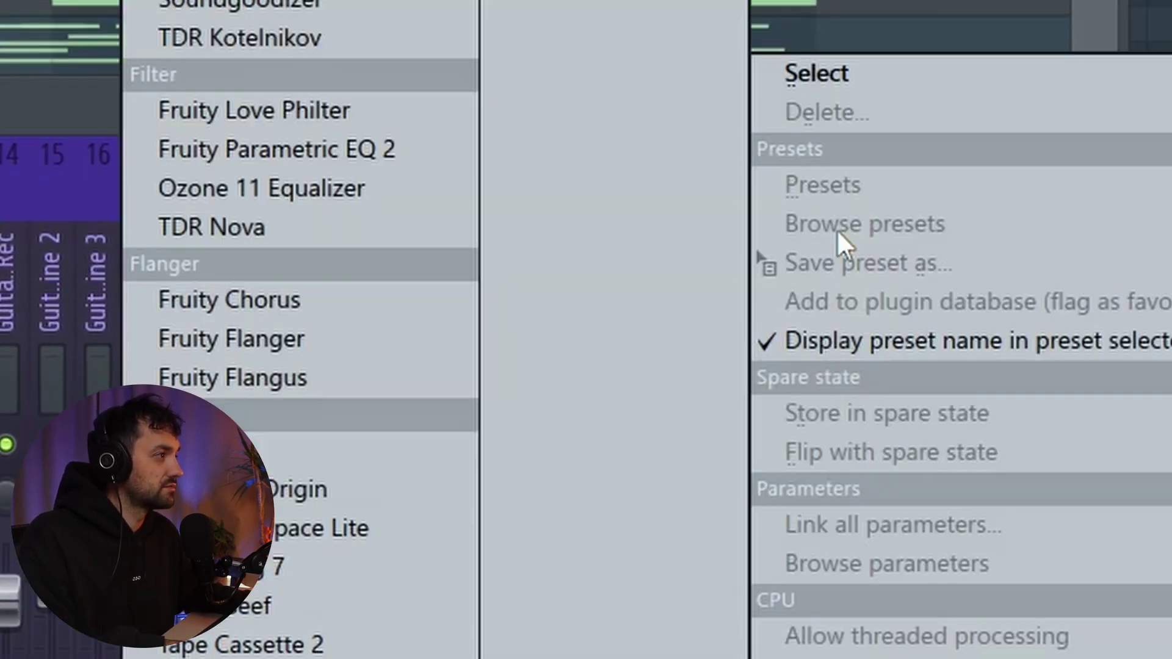
click(366, 149)
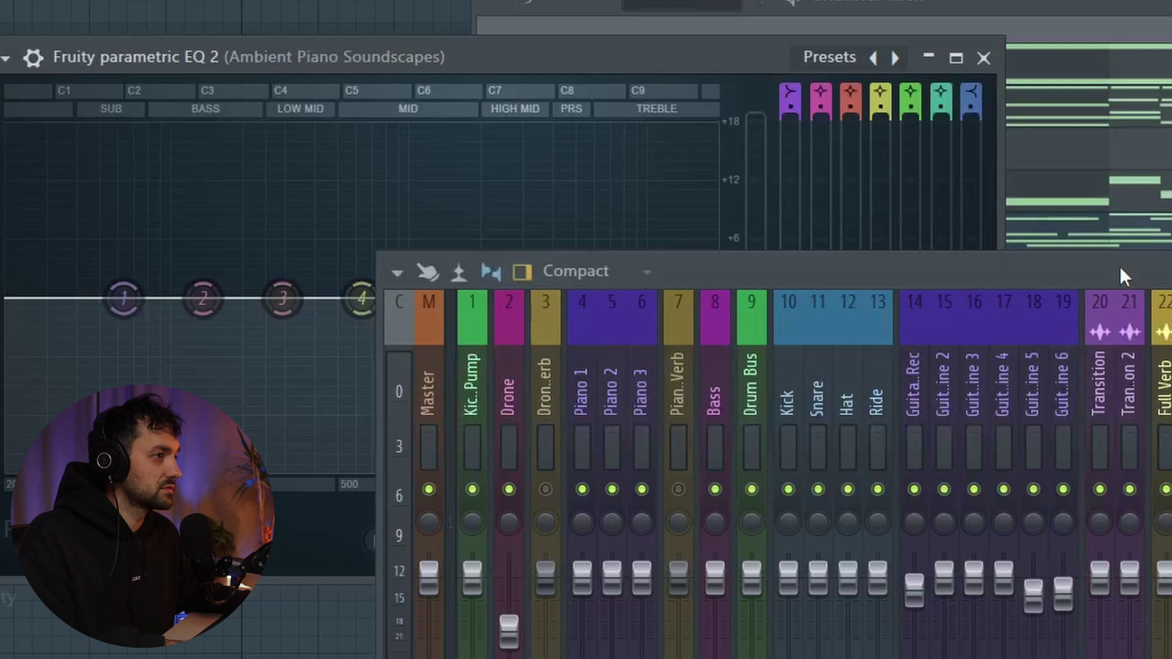
drag(1120, 269, 1142, 498)
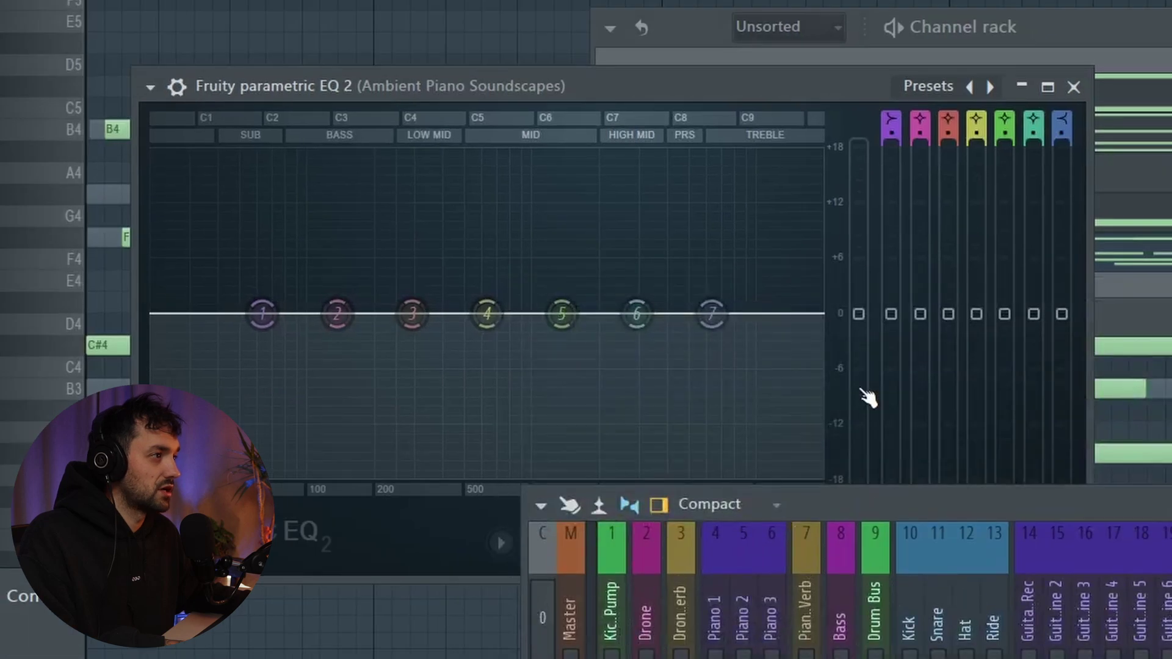
Roll off the melody's highs by pulling EQ band 7 down at about 1200 Hz, and close the EQ
drag(600, 298, 513, 458)
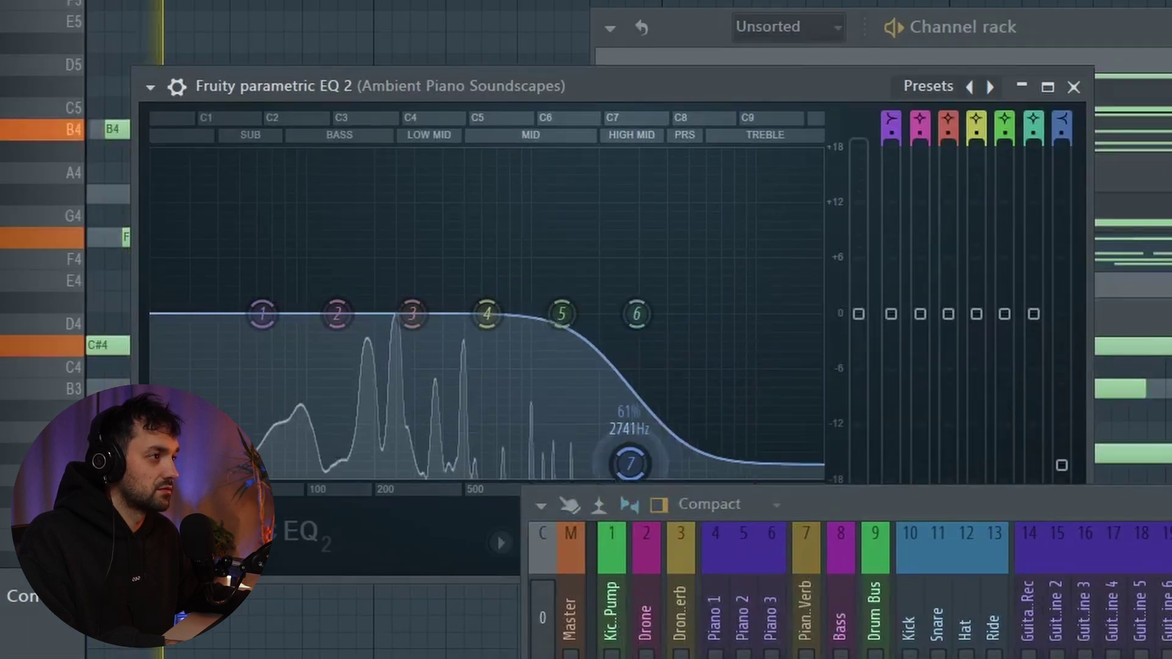
drag(630, 463, 542, 475)
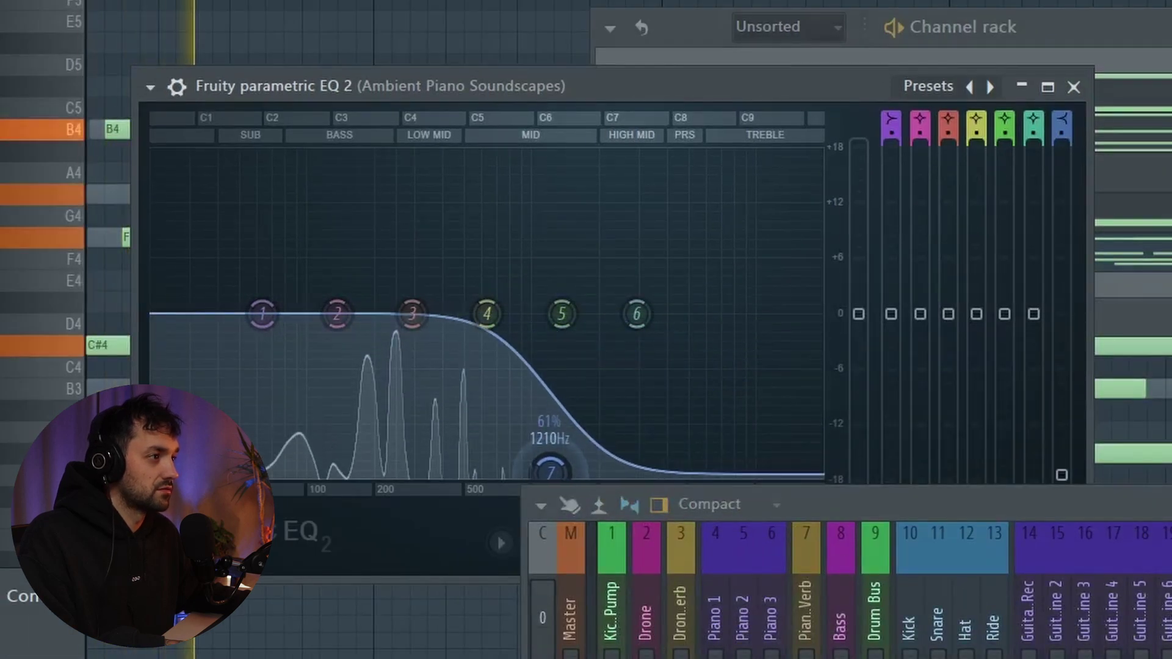
click(1073, 86)
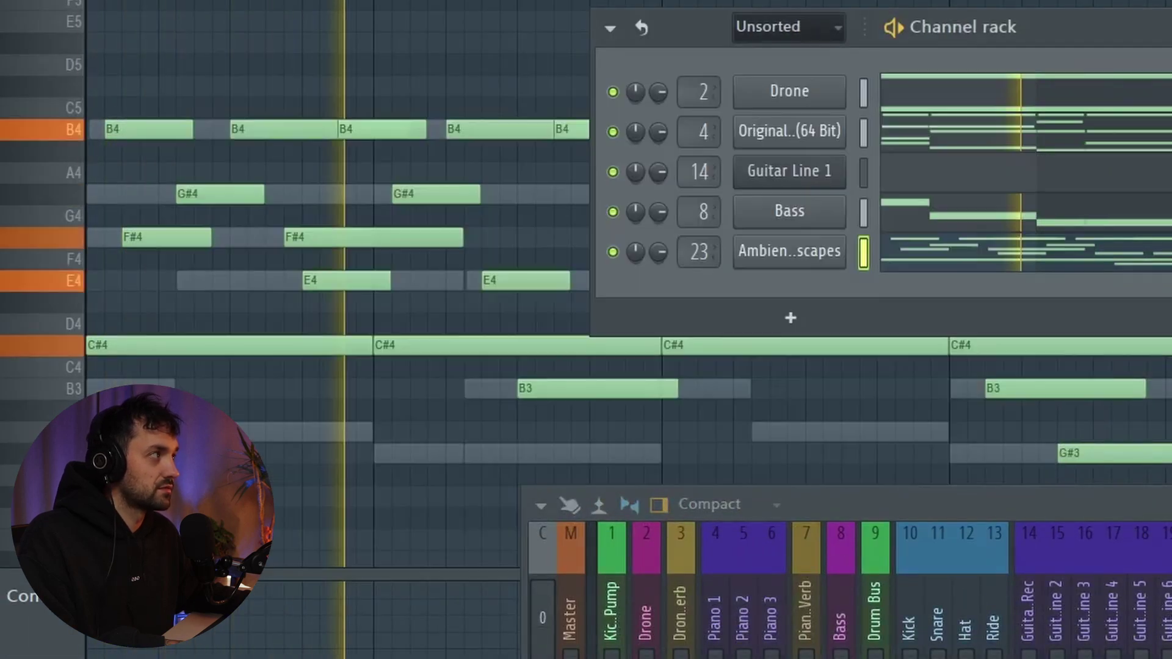
Hide the channel rack and transpose the whole melody pattern up one octave
key(F6)
scroll(611, 244, up, 3)
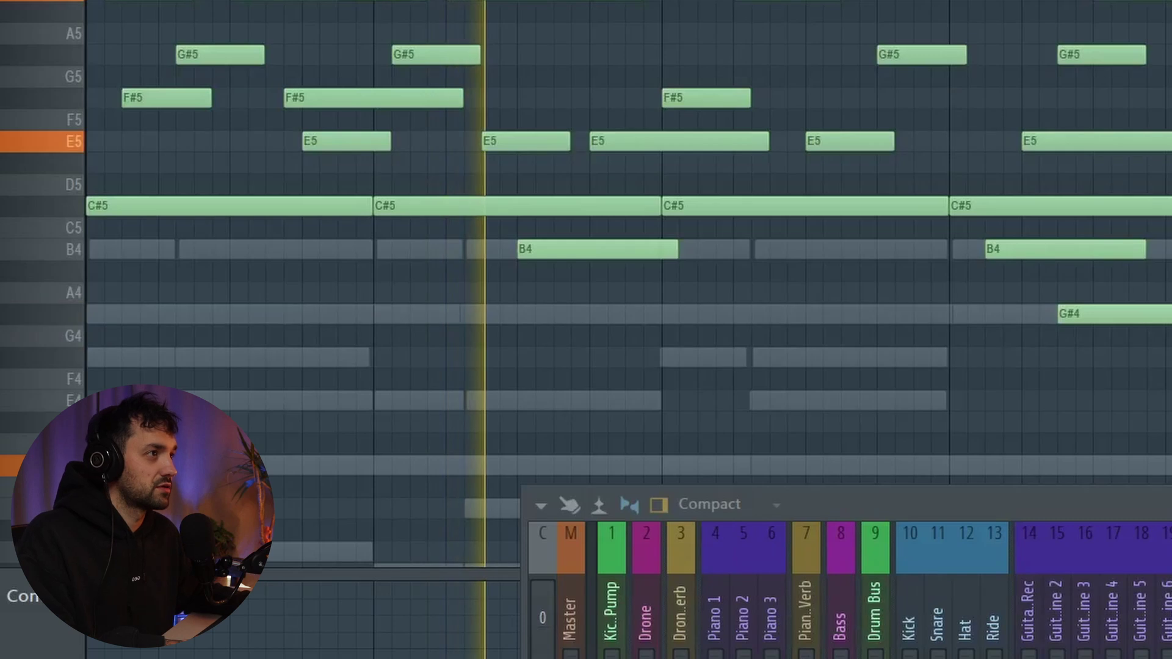
Reopen the melody's EQ, cut the lows with band 1 at about 141 Hz, and lower the frequency of the band 7 high cut
drag(1083, 493, 1043, 411)
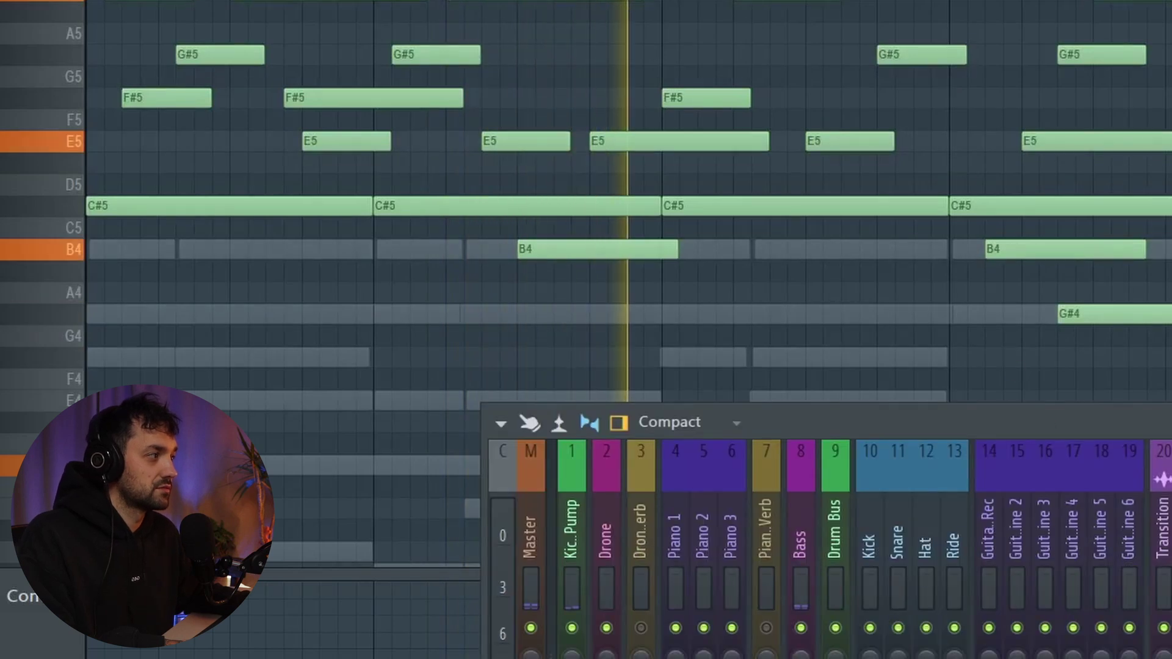
click(1066, 421)
key(F9)
drag(262, 314, 445, 473)
drag(543, 473, 520, 475)
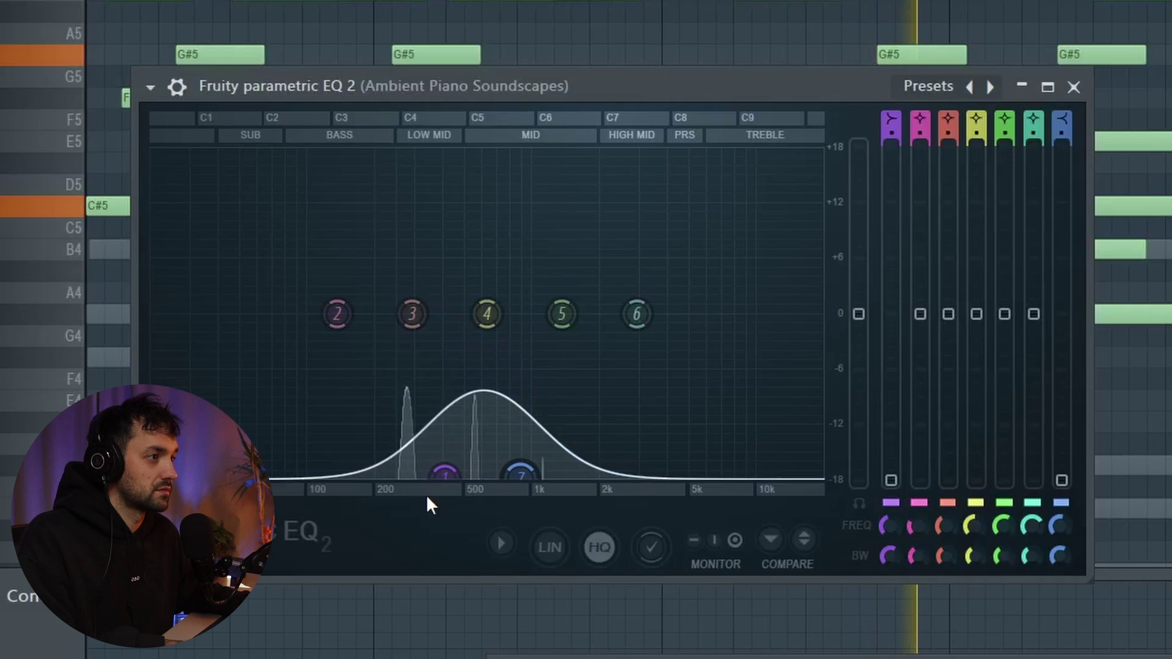
drag(445, 473, 340, 470)
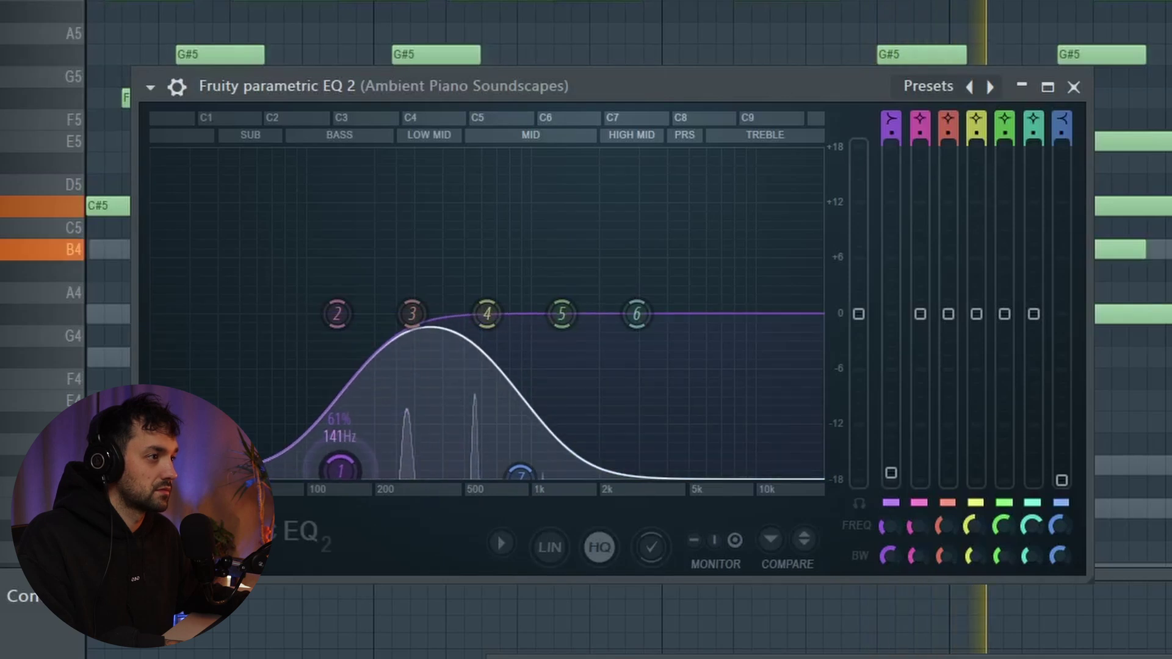
right_click(523, 462)
mouse_move(591, 573)
click(641, 568)
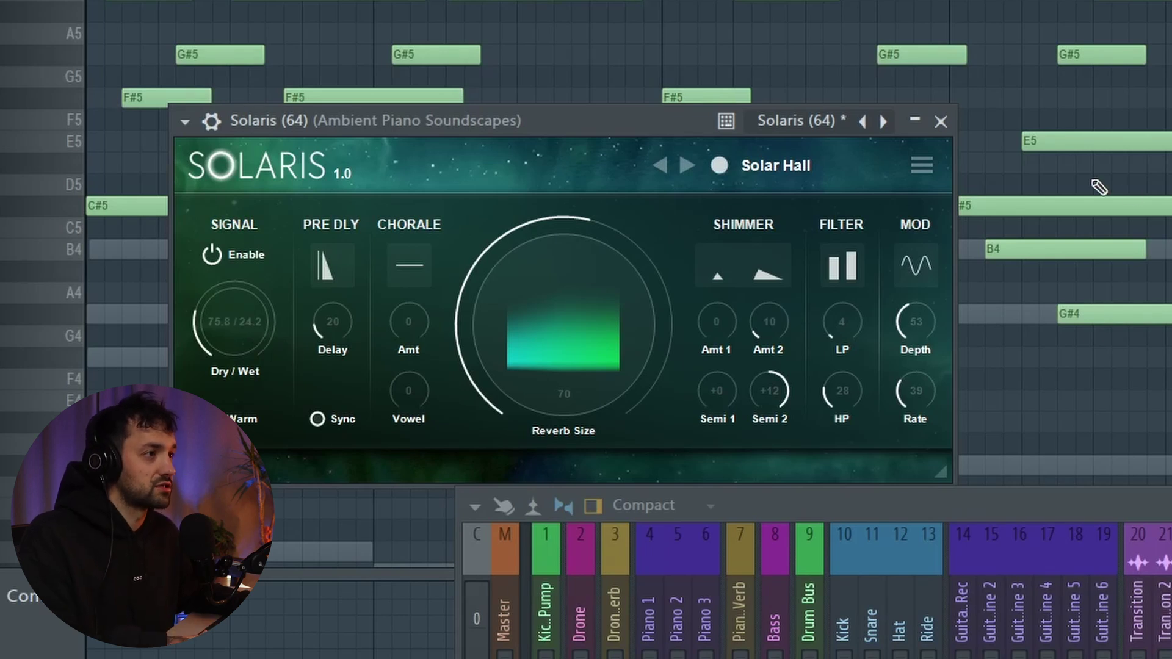
Close the Solaris reverb and play the pattern to hear the effect on the melody
click(941, 120)
scroll(830, 290, up, 2)
key(space)
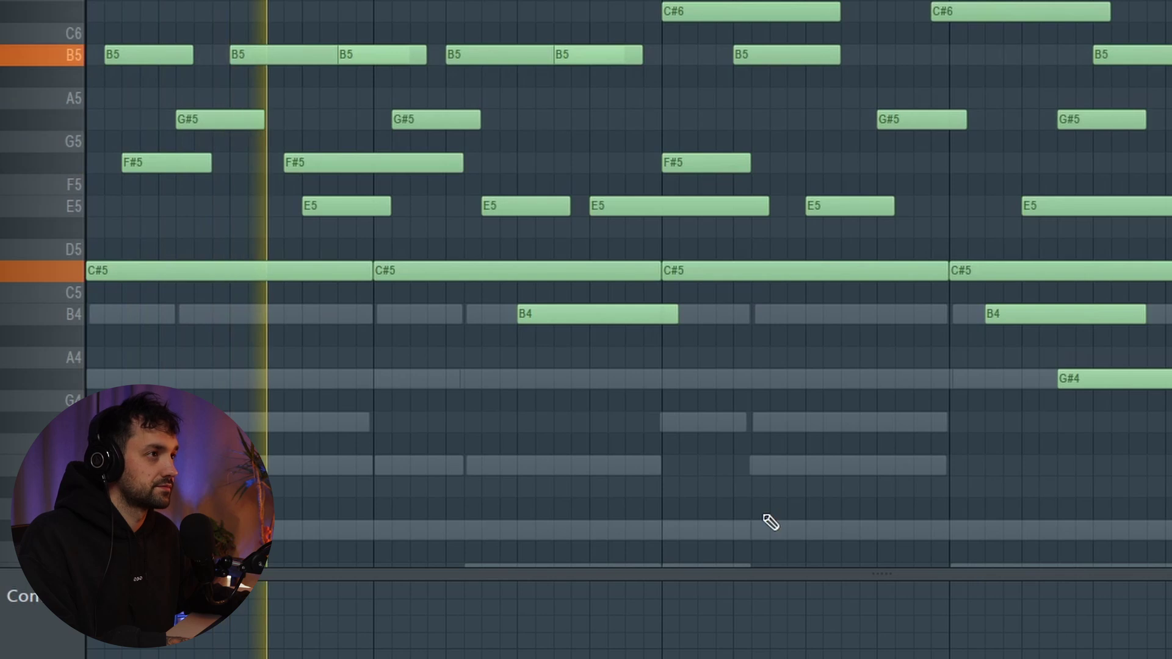
Open ValhallaSupermassive on the Ambient Piano Soundscapes mixer track and load its Long Reverb preset
key(F9)
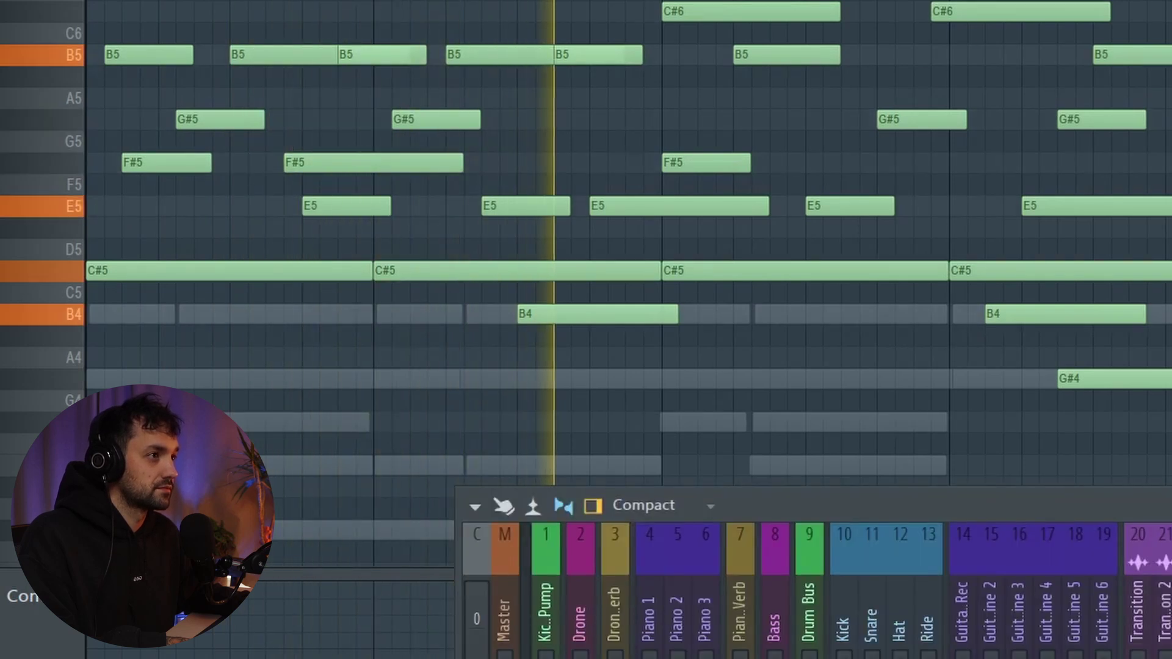
click(1155, 145)
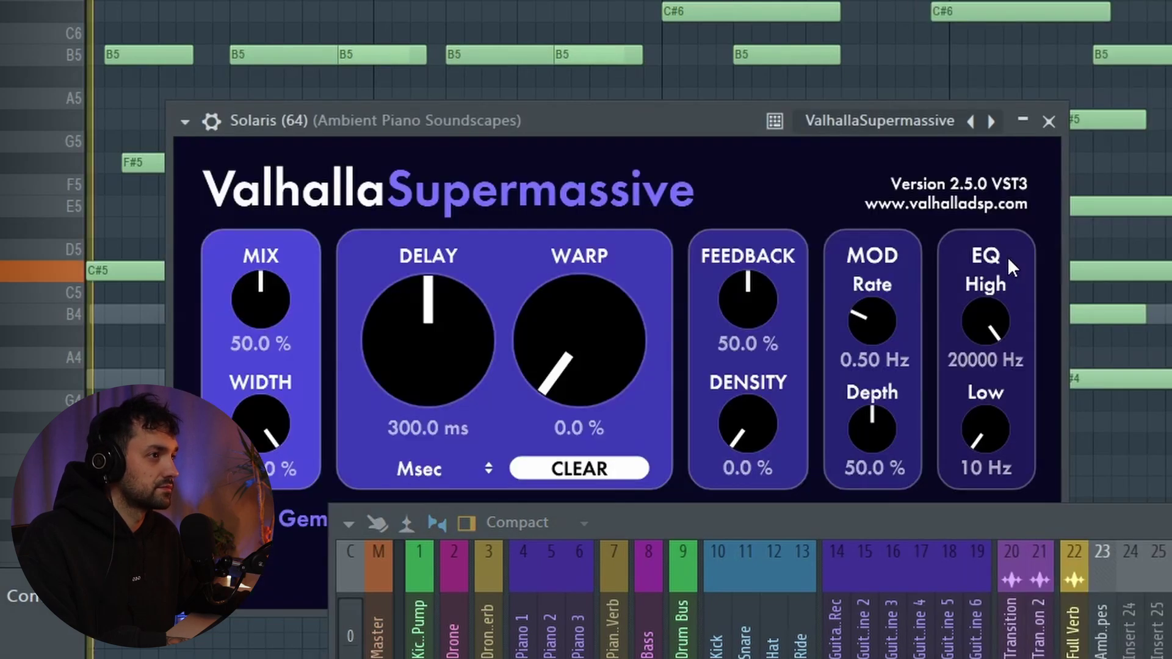
click(936, 128)
click(945, 138)
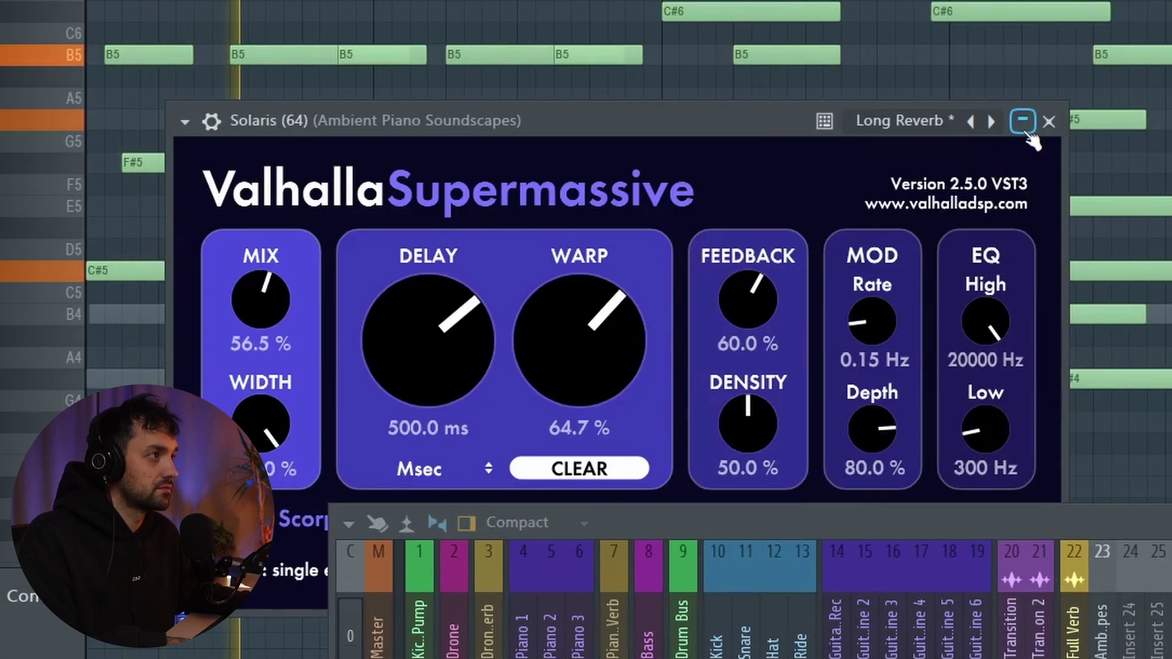
Raise the ValhallaSupermassive Mix to 67.7 % and close the plugin window
click(1048, 122)
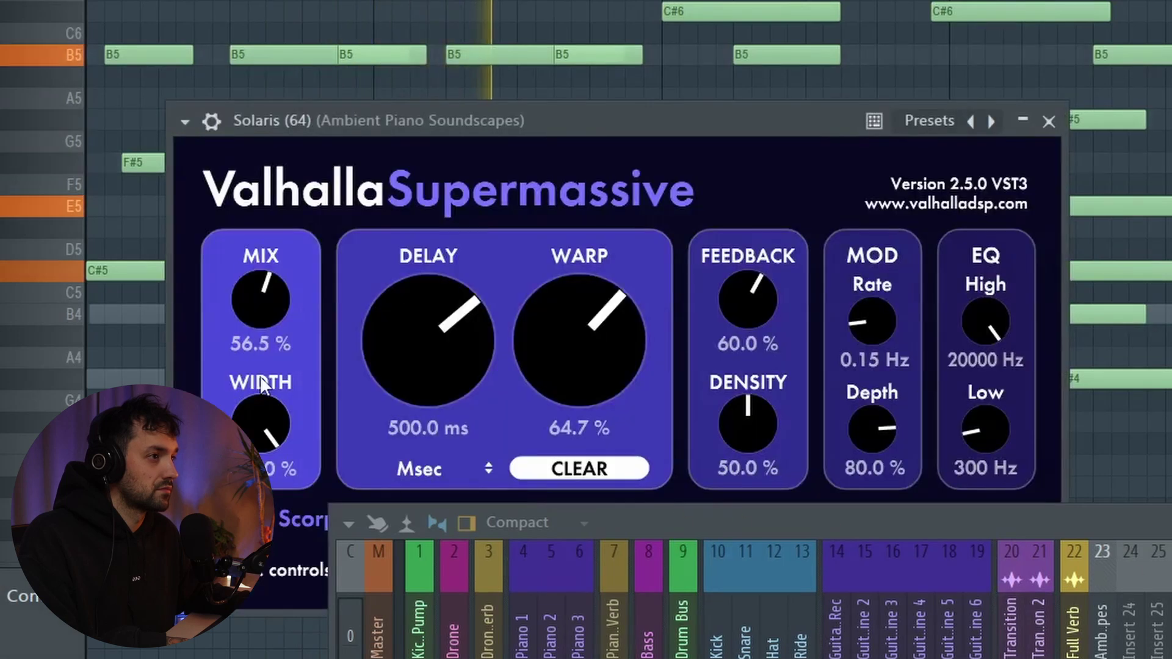
drag(242, 316, 240, 284)
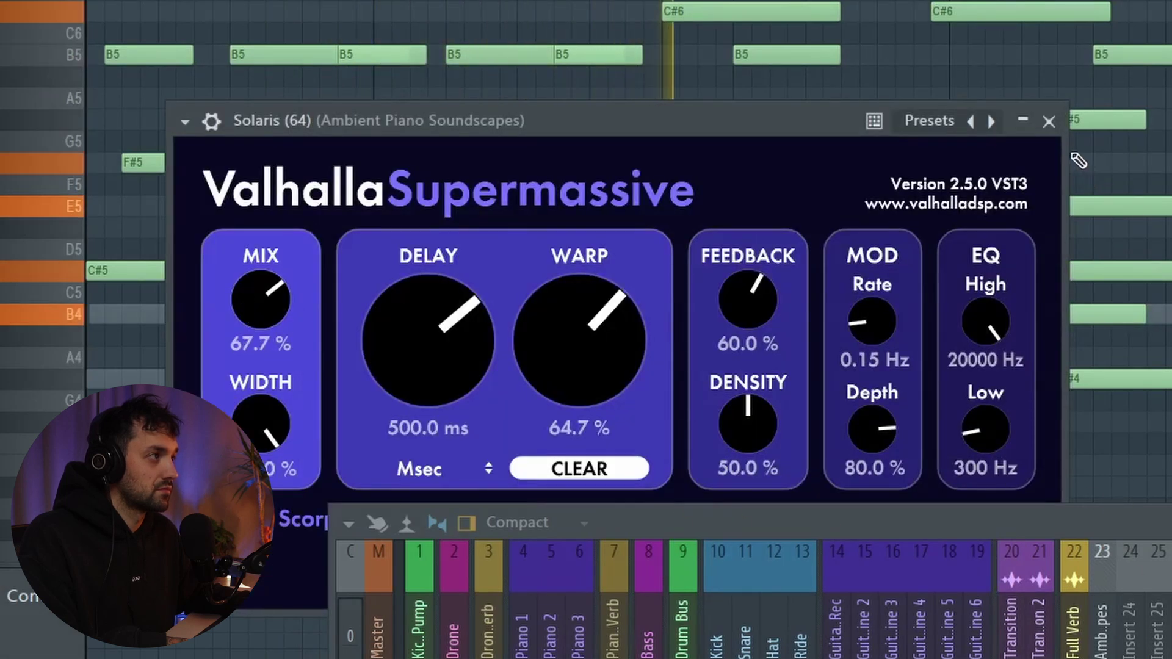
click(1049, 122)
click(1147, 293)
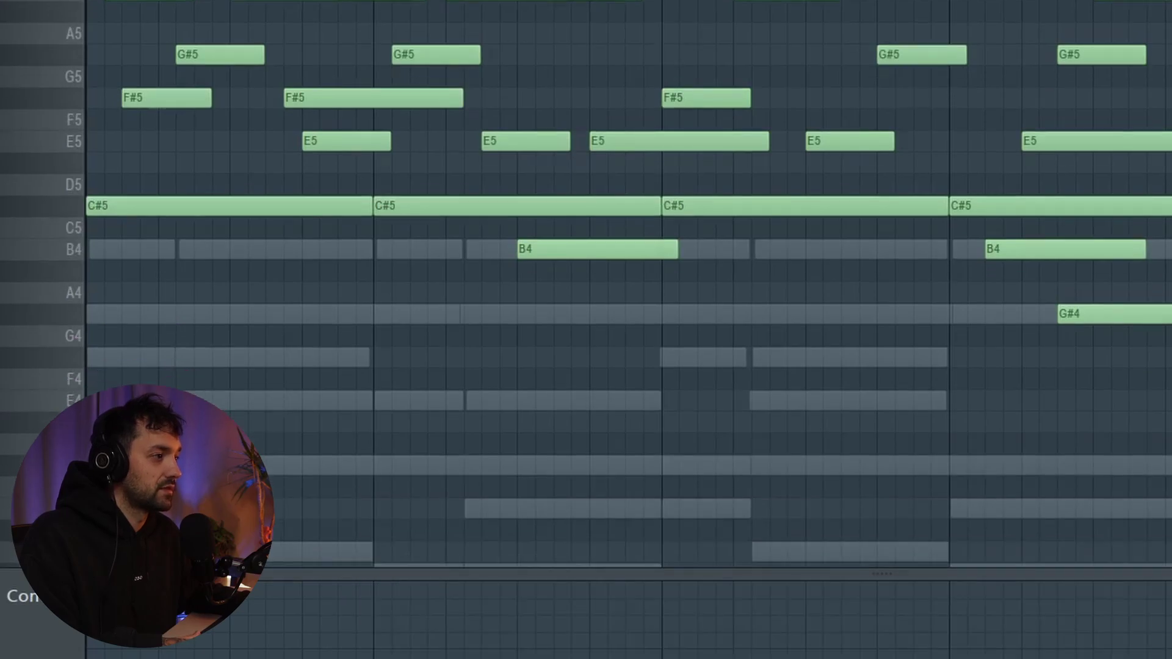
Select all the melody notes, including the C#6 ones, and lower their velocities by reducing the level scaling multiplier
drag(939, 351, 171, 114)
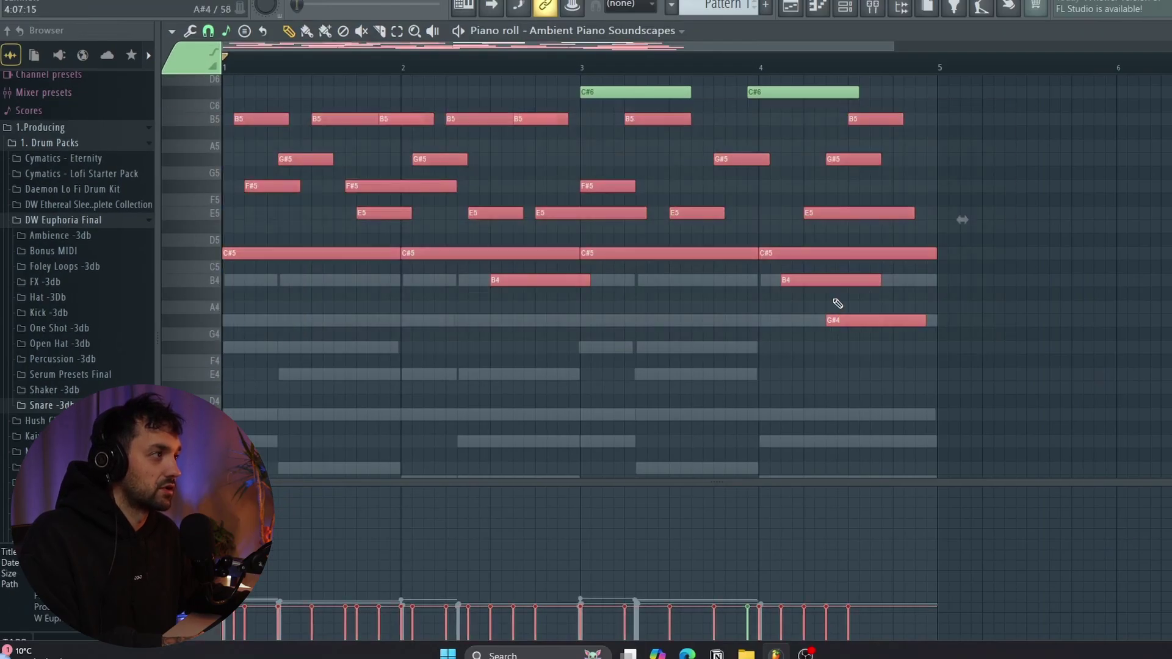
drag(939, 369, 183, 92)
key(alt+x)
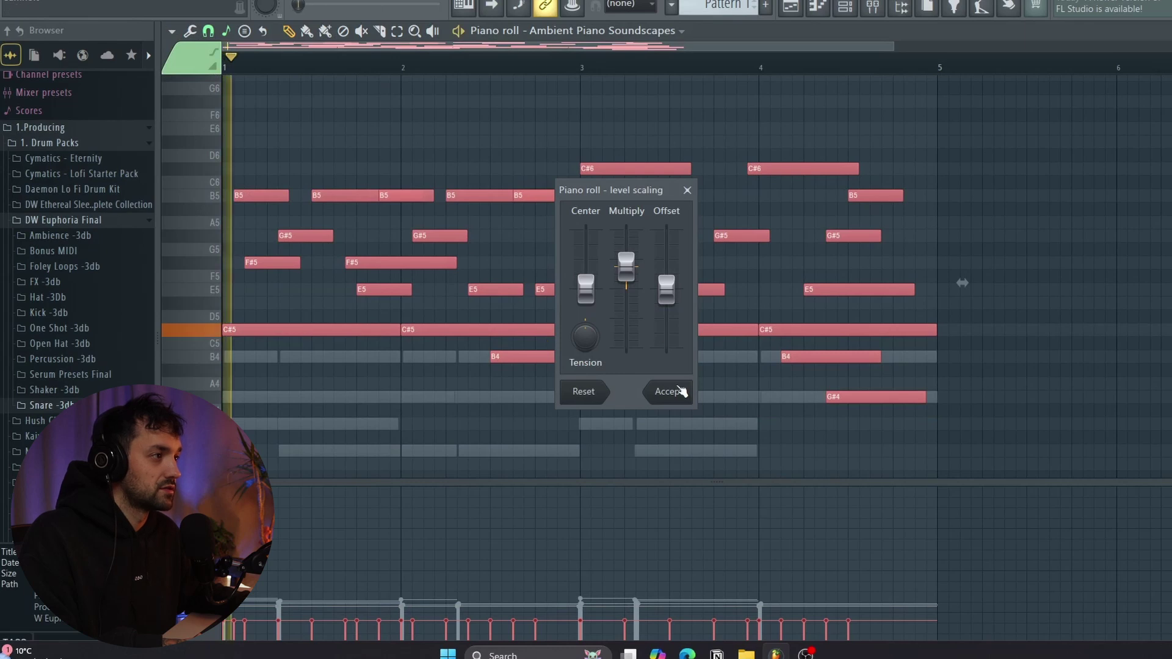
click(679, 391)
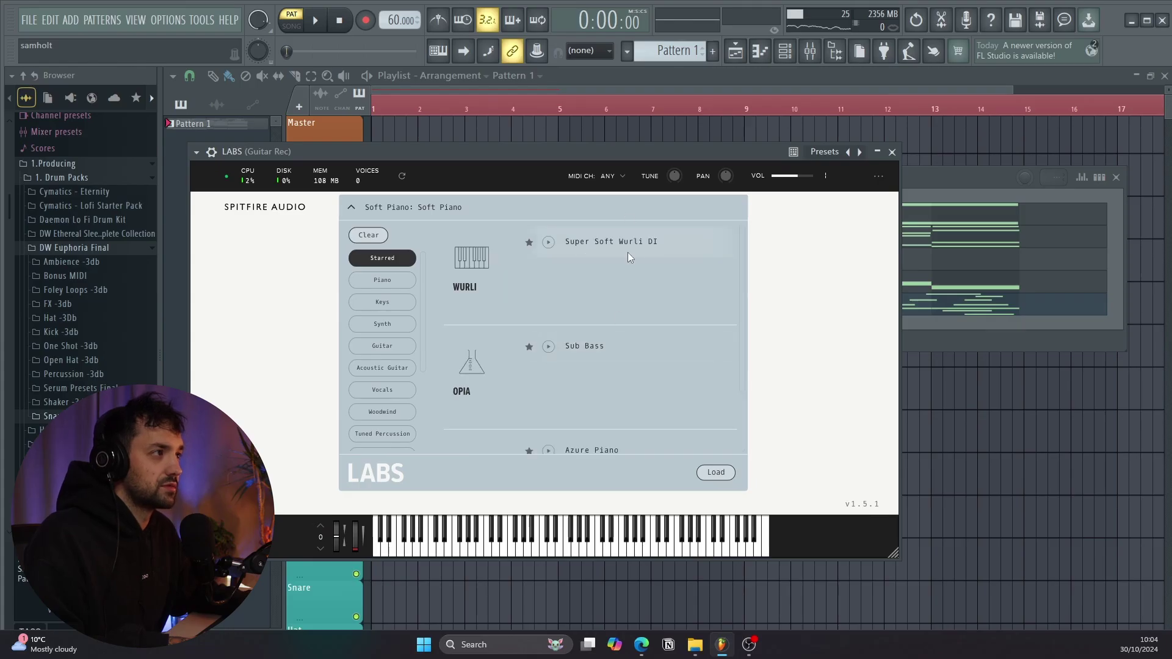
Load the Super Soft Wurli DI sound in LABS and add short staggered C#4, F#4 and C#5 notes at the start of bar 1
double_click(628, 247)
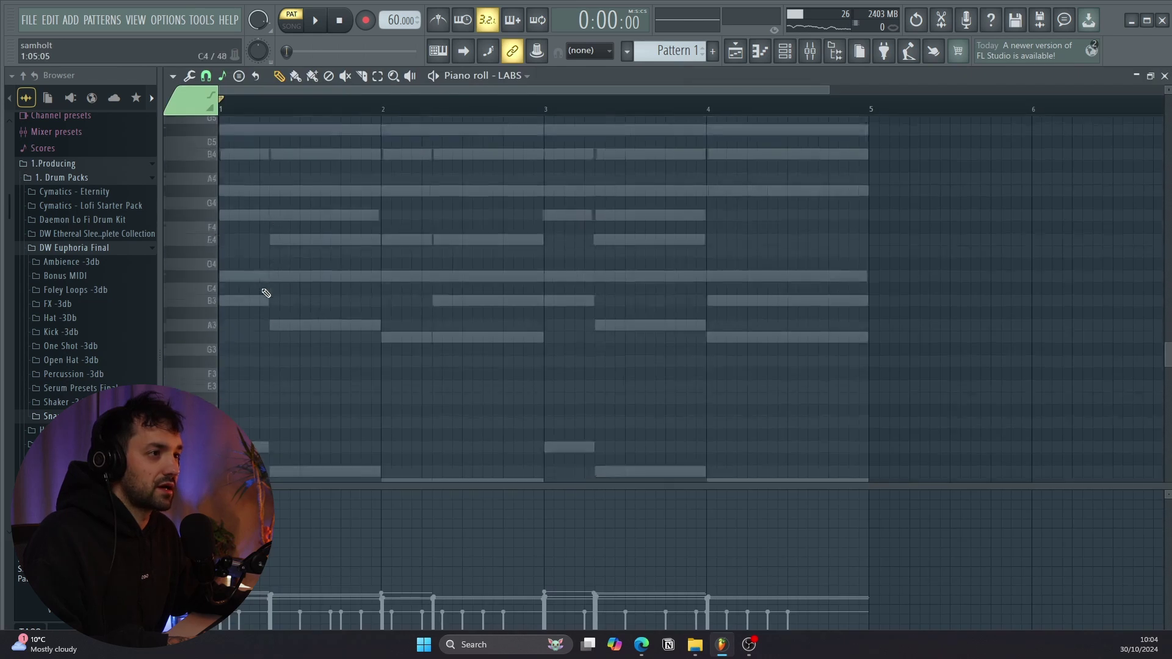
scroll(225, 341, up, 1)
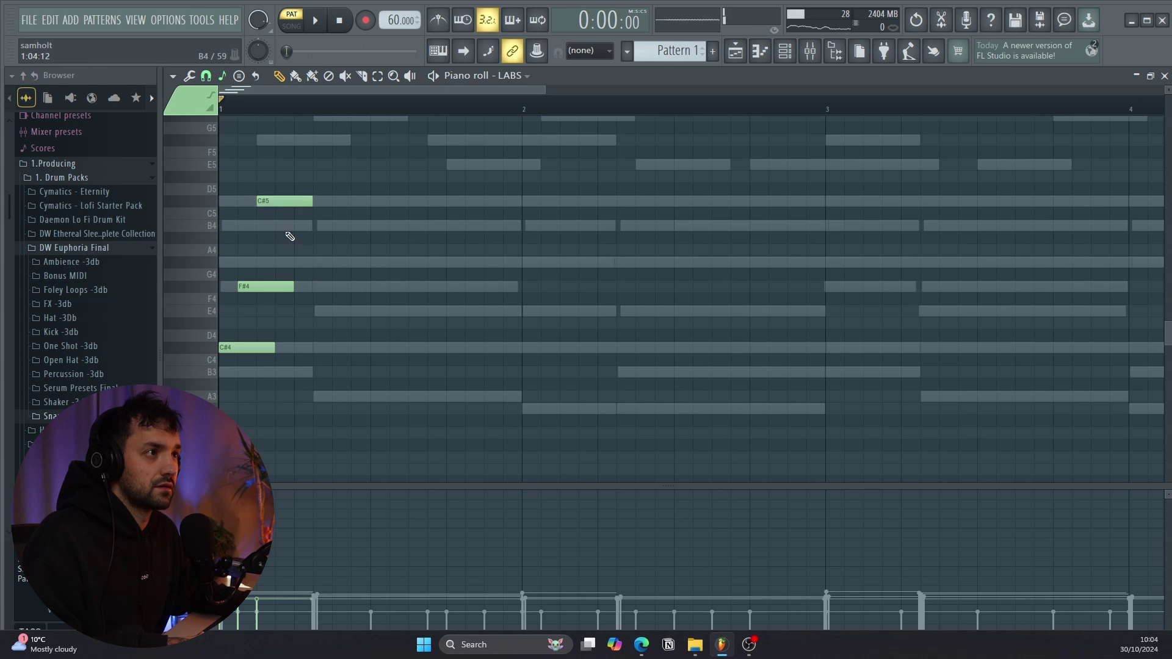
Add a B4 note to the staggered Wurli figure, repeat it through bar 2 and move all the notes up one octave
key(ctrl+b)
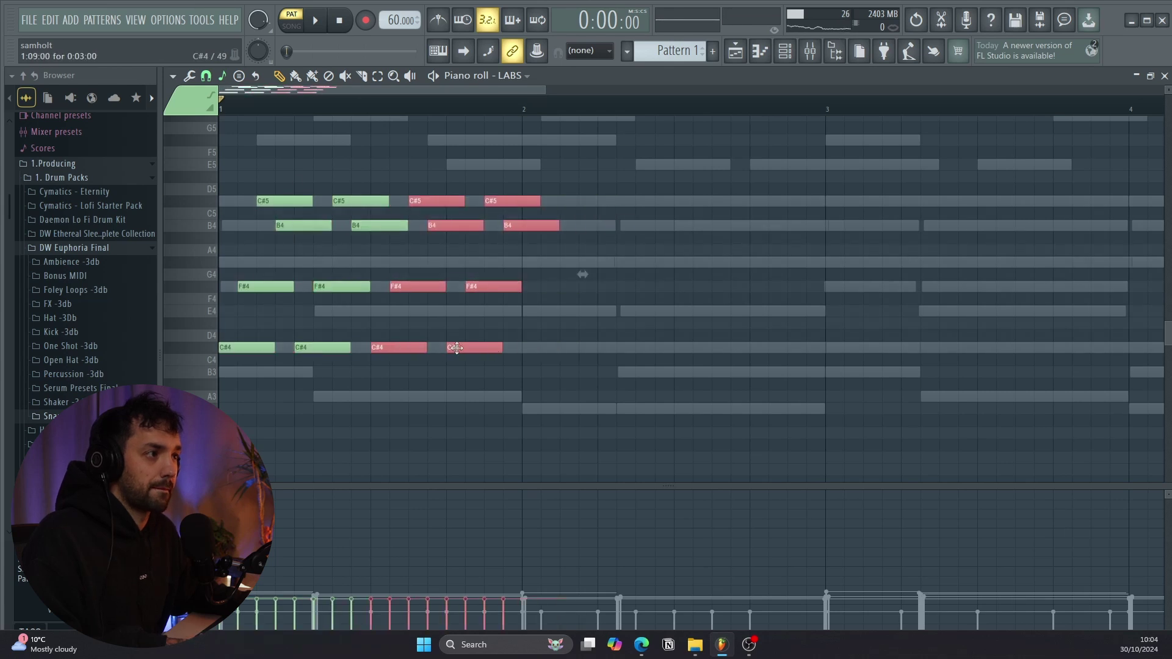
drag(530, 355, 223, 183)
key(ctrl+b)
key(ctrl+a)
key(ctrl+Up)
key(space)
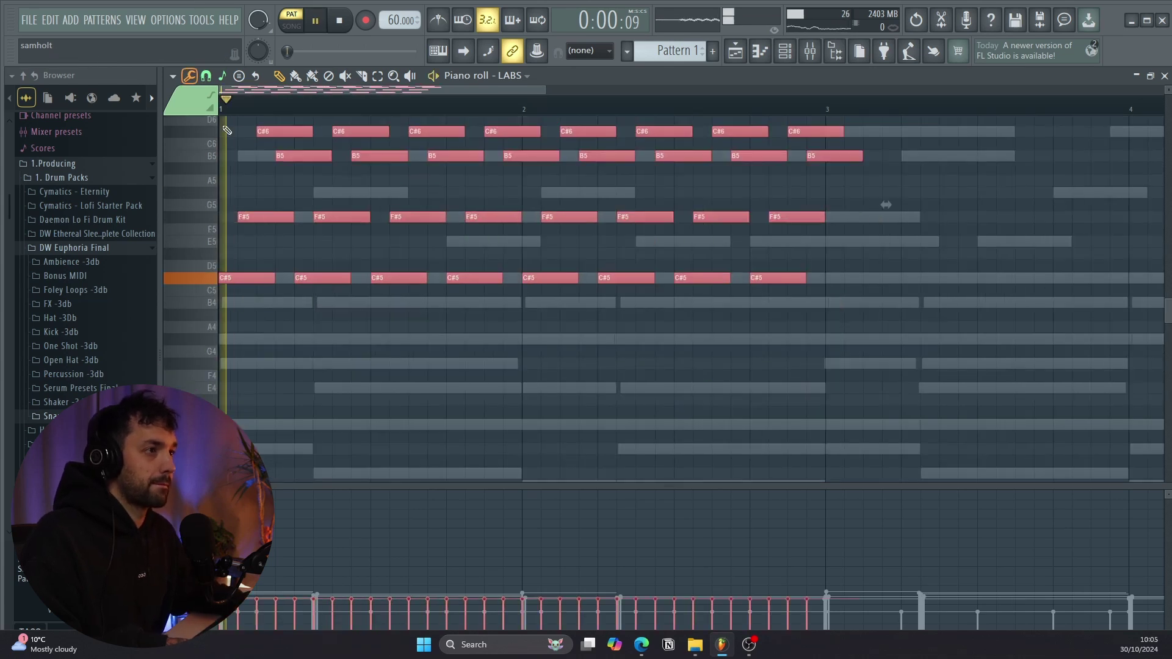
scroll(327, 230, up, 2)
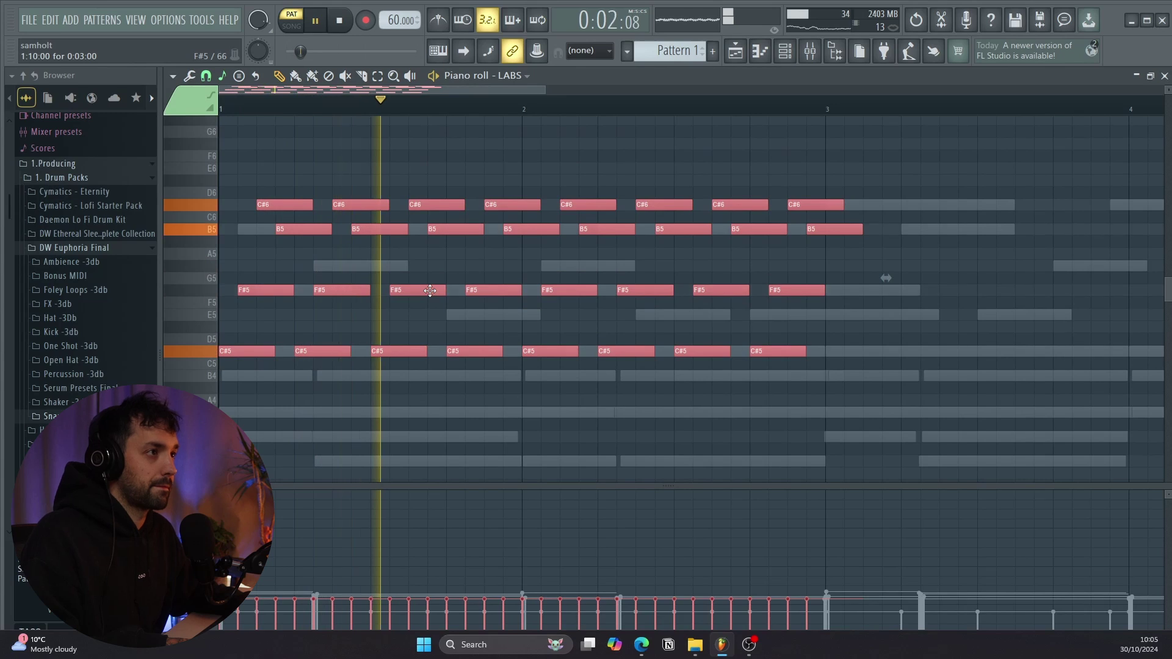
Rework the Wurli figure into longer, wider-staggered C#5, F#5, C#6 and B5 notes, repeat it through bar 2 and audition it
right_click(345, 291)
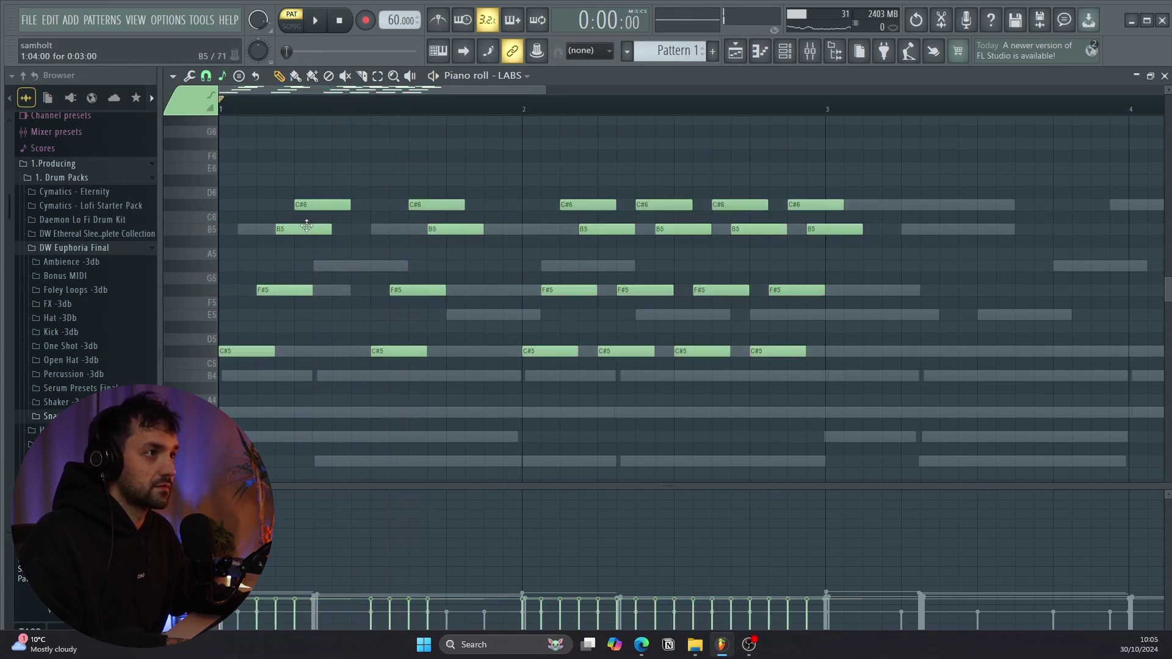
scroll(357, 230, up, 1)
key(ctrl+z)
key(ctrl+b)
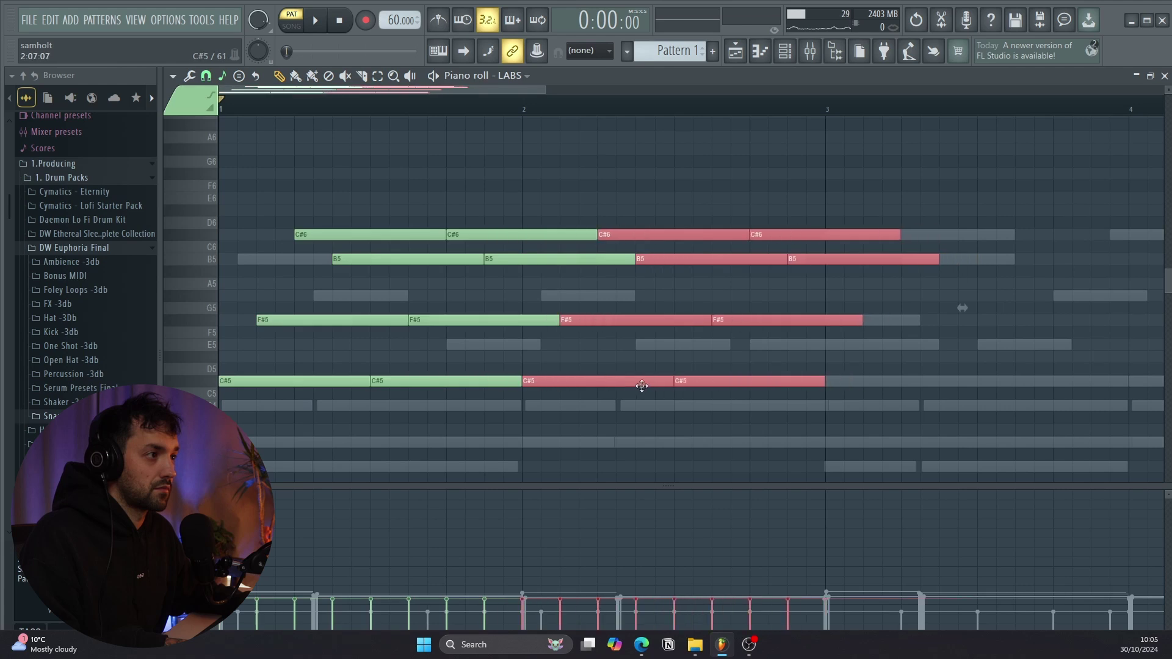
scroll(484, 397, down, 2)
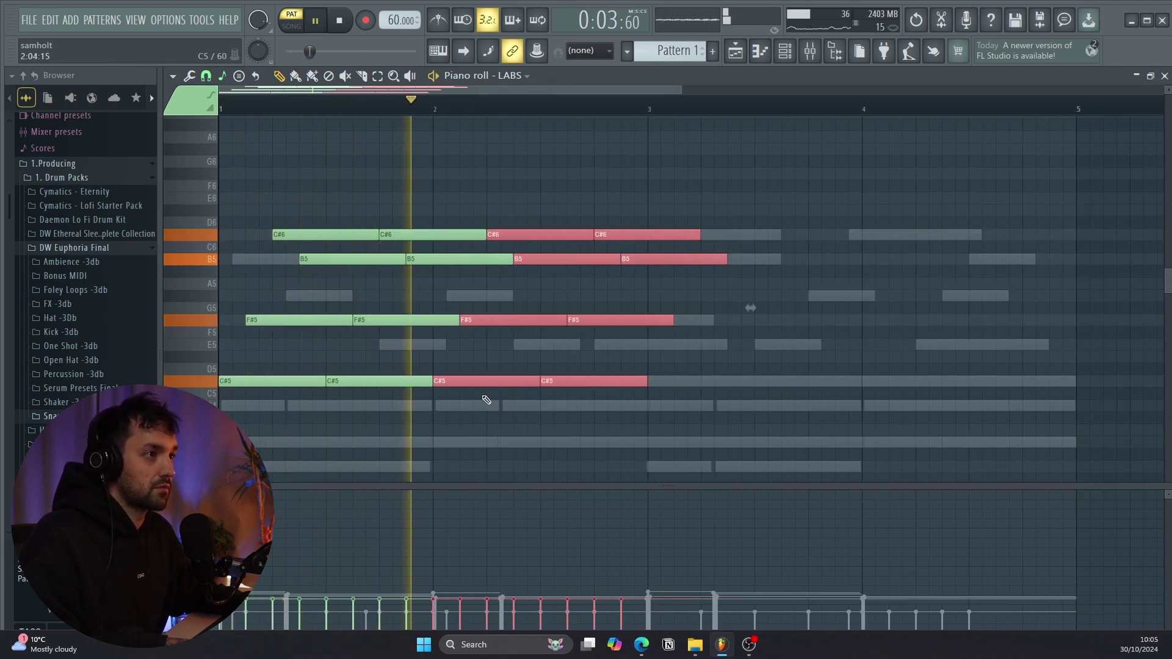
key(space)
Move the whole row of F#5 notes up to G#5 and audition the changed Wurli figure
double_click(217, 320)
drag(286, 318, 285, 287)
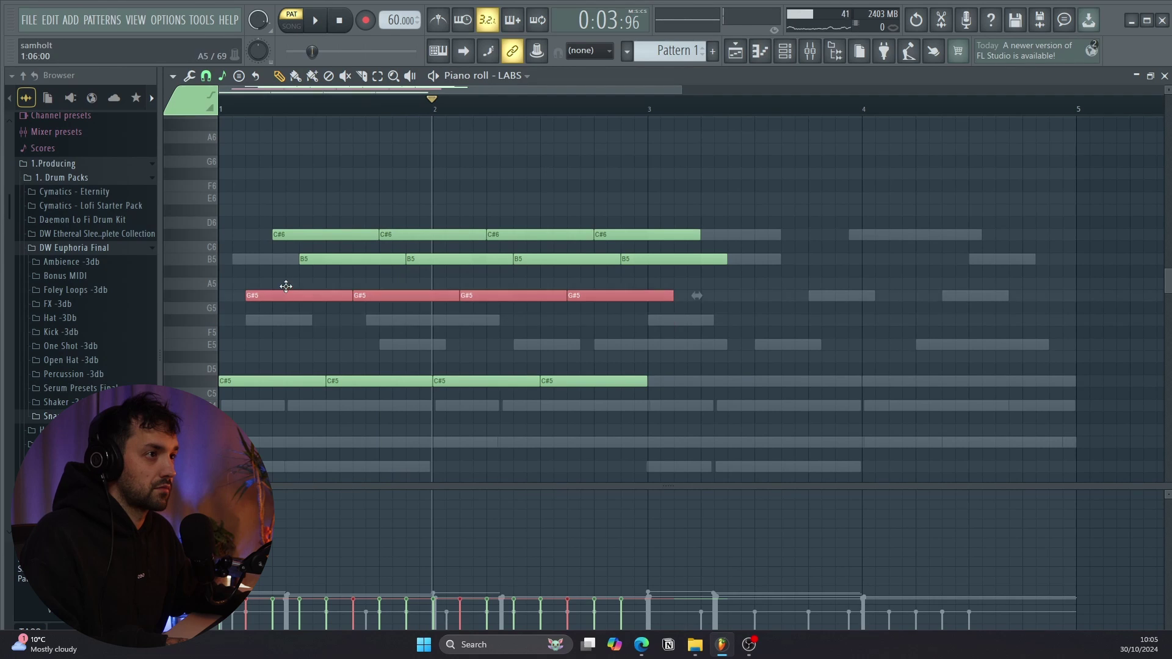
double_click(226, 259)
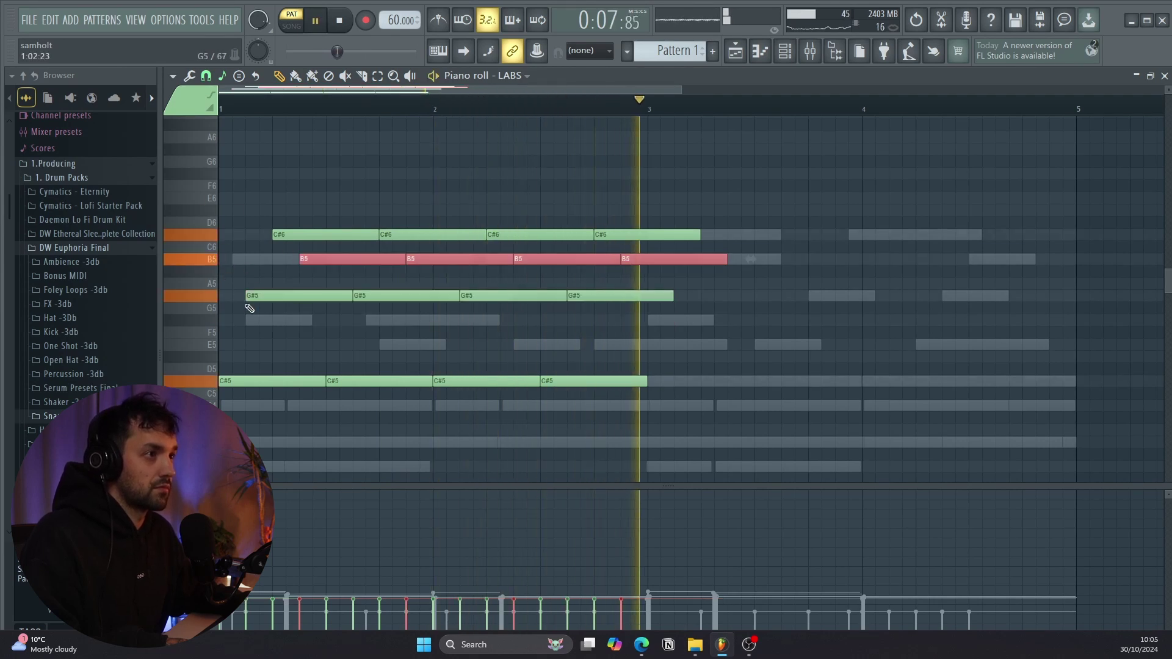
key(space)
On the Piano 2 mixer track, roll off the lows below about 397 Hz and the highs in Fruity parametric EQ 2, and close it
key(F6)
key(F9)
click(1115, 178)
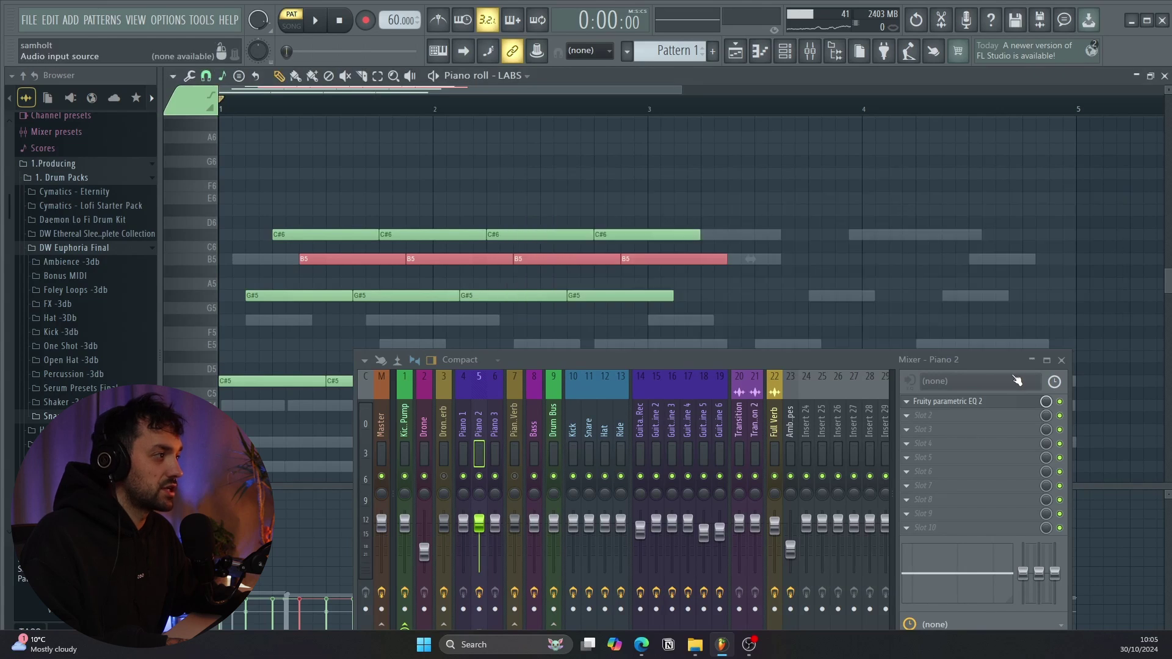
click(947, 402)
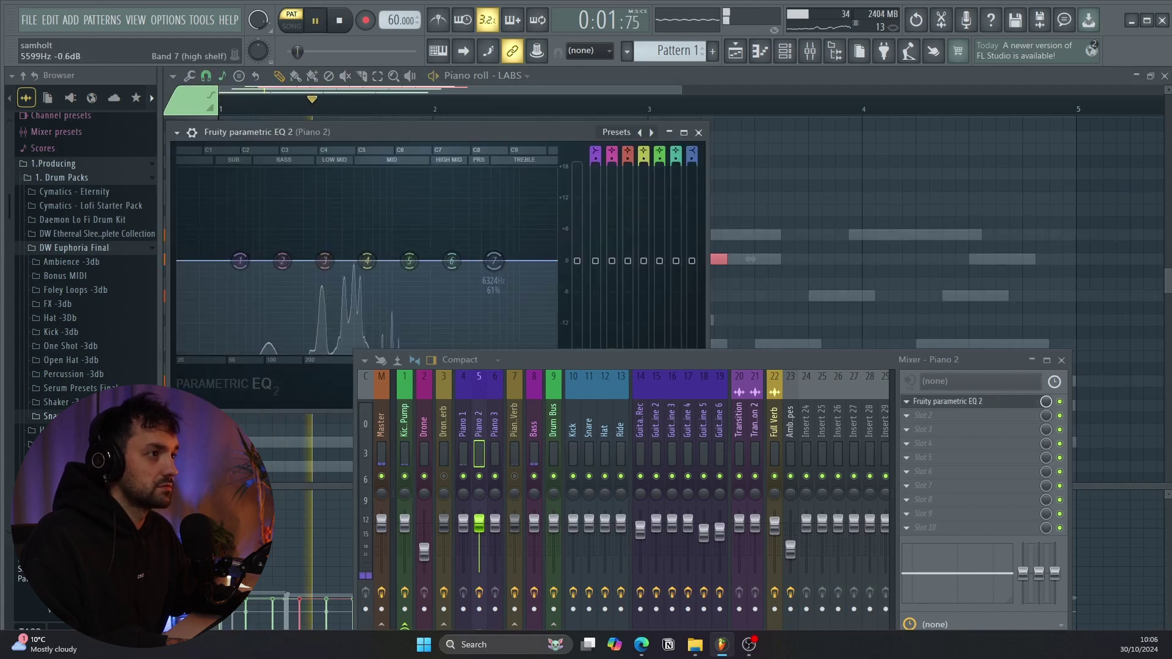
drag(240, 261, 351, 360)
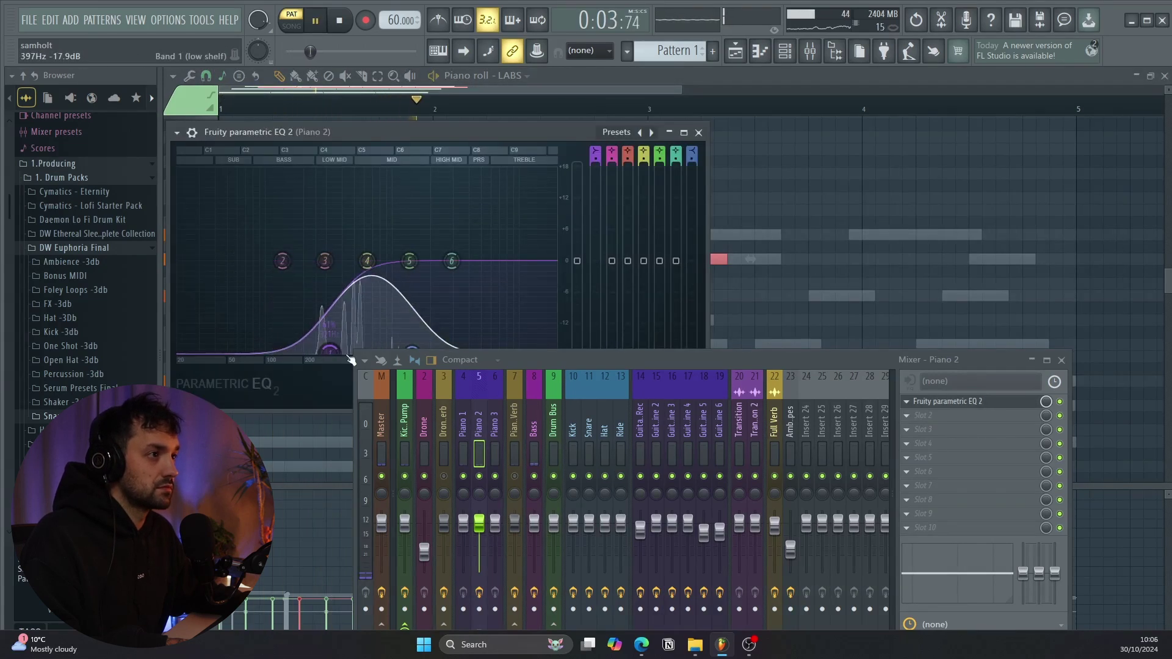
drag(573, 362, 585, 463)
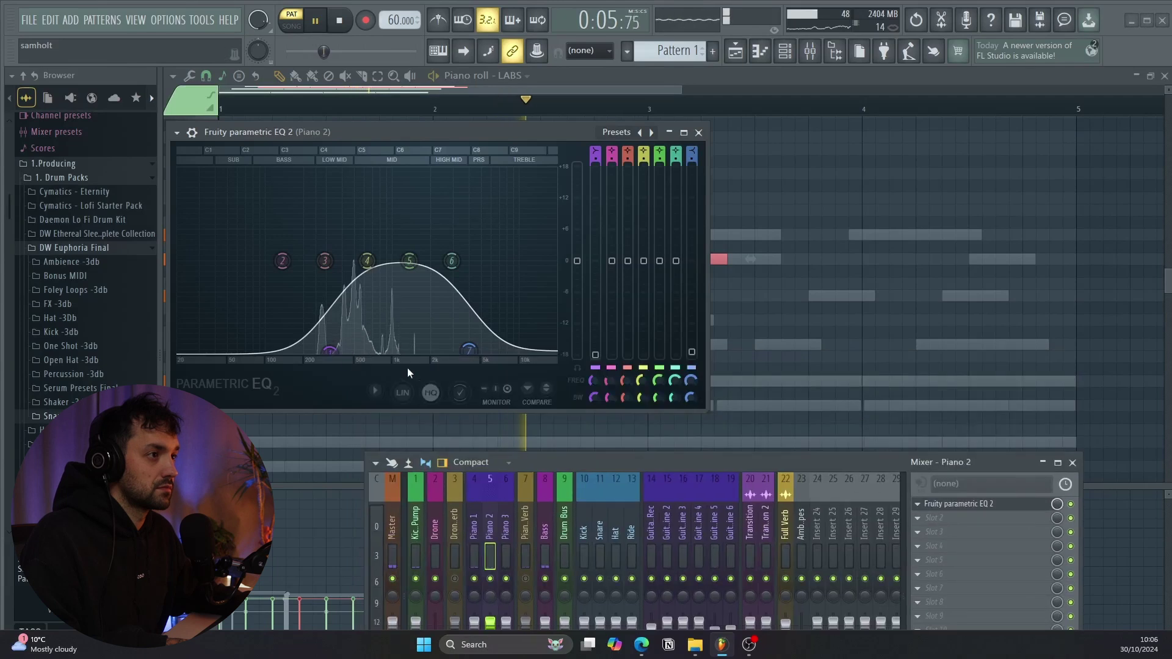
click(699, 132)
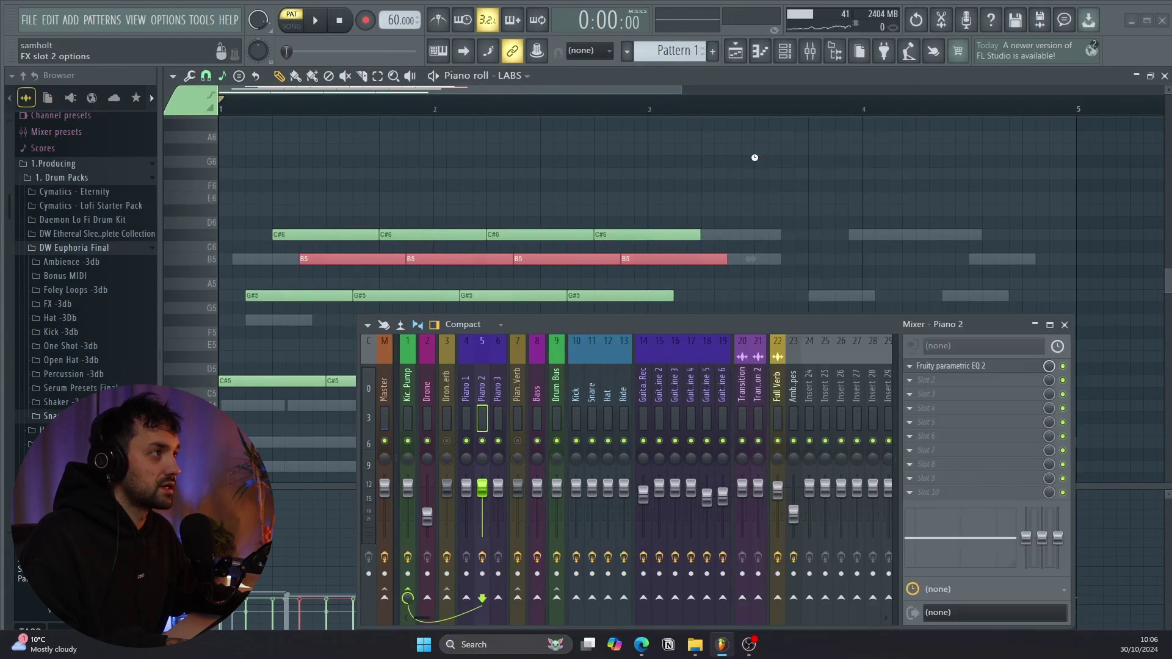
Randomize the velocities of the Wurli notes with the velocity level at 25% and accept the result
key(alt+r)
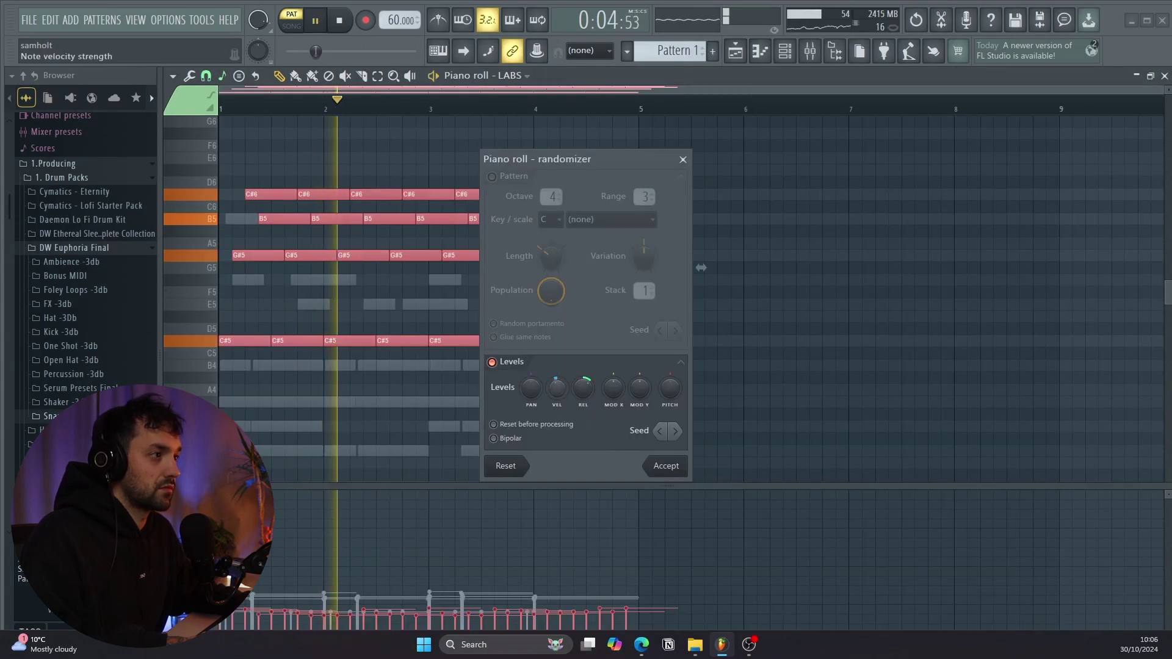
drag(557, 387, 556, 373)
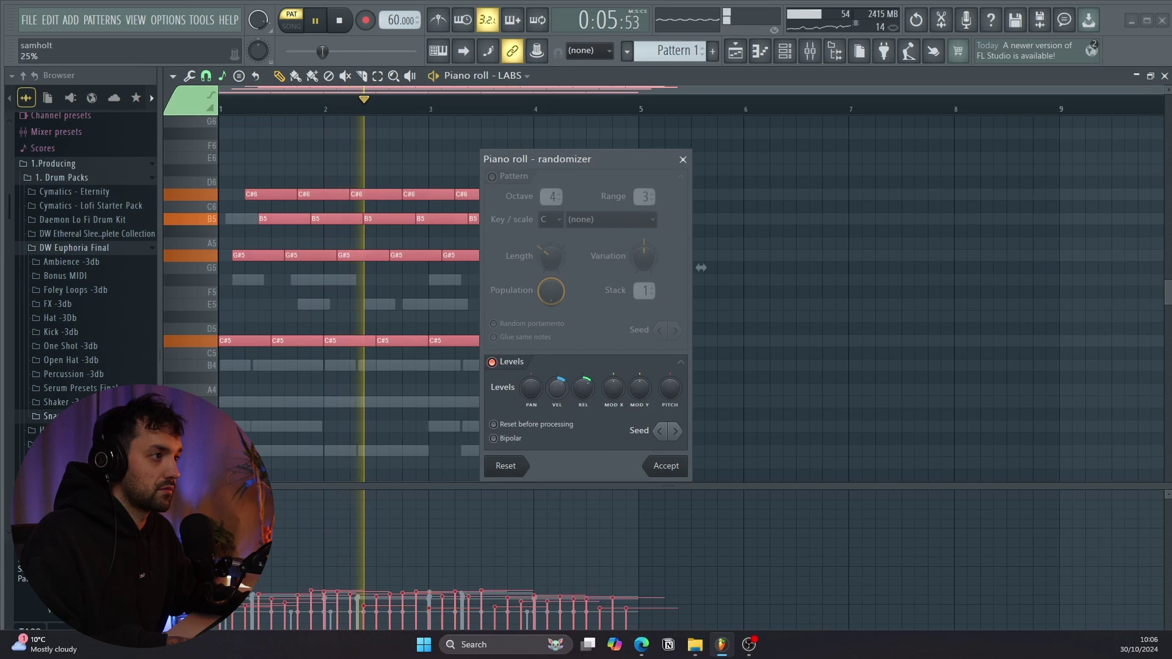
click(670, 469)
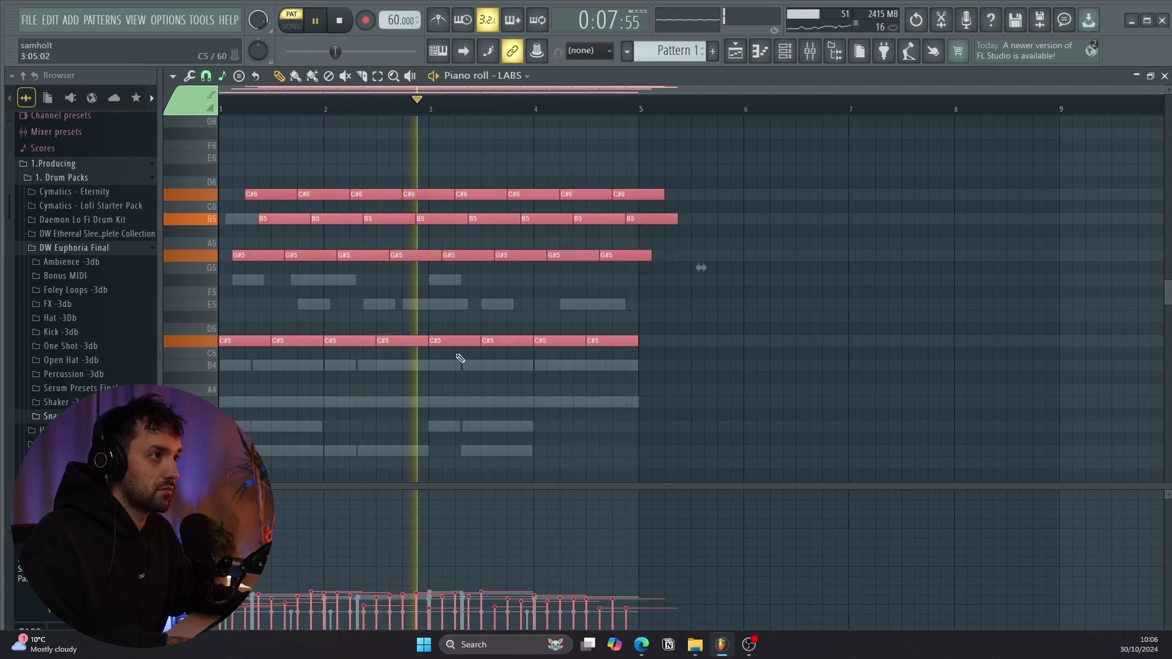
key(space)
Compress the Wurli notes in time to about half their length, and duplicate them to fill all four bars
scroll(462, 357, down, 1)
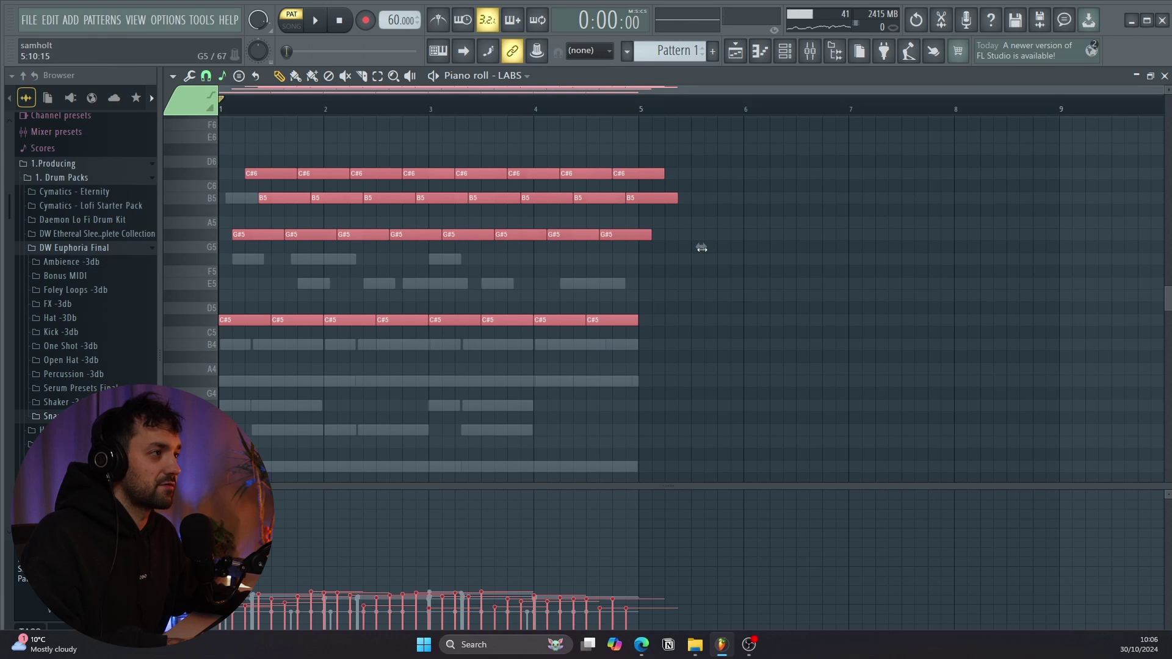
drag(702, 247, 475, 245)
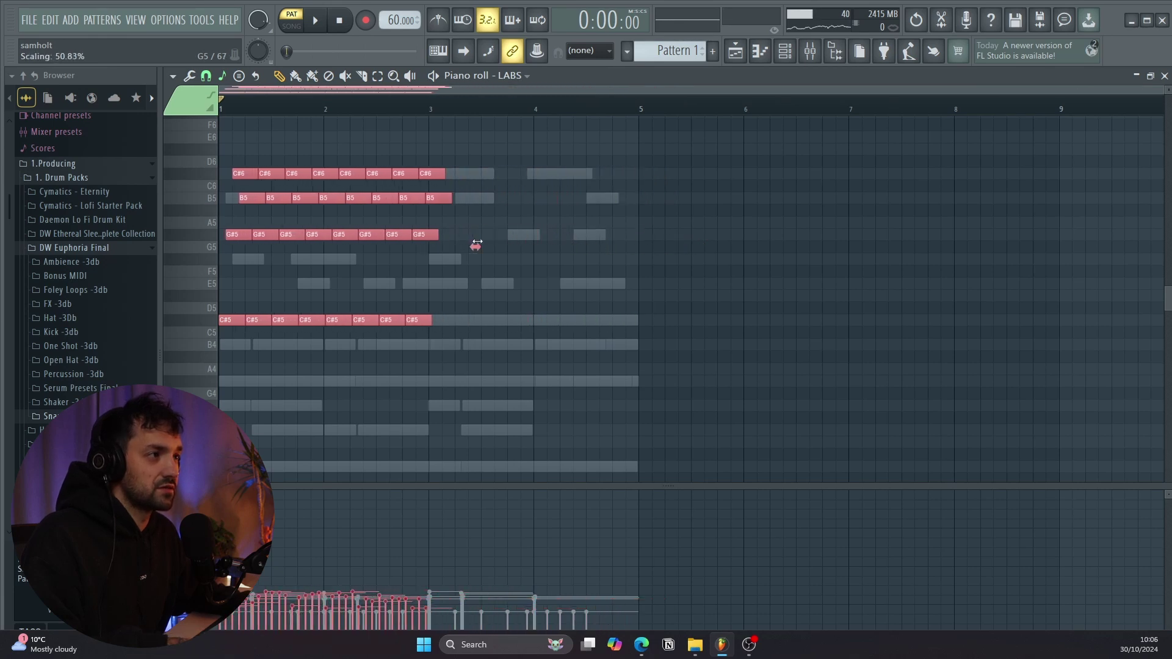
scroll(443, 314, up, 2)
key(space)
key(ctrl+b)
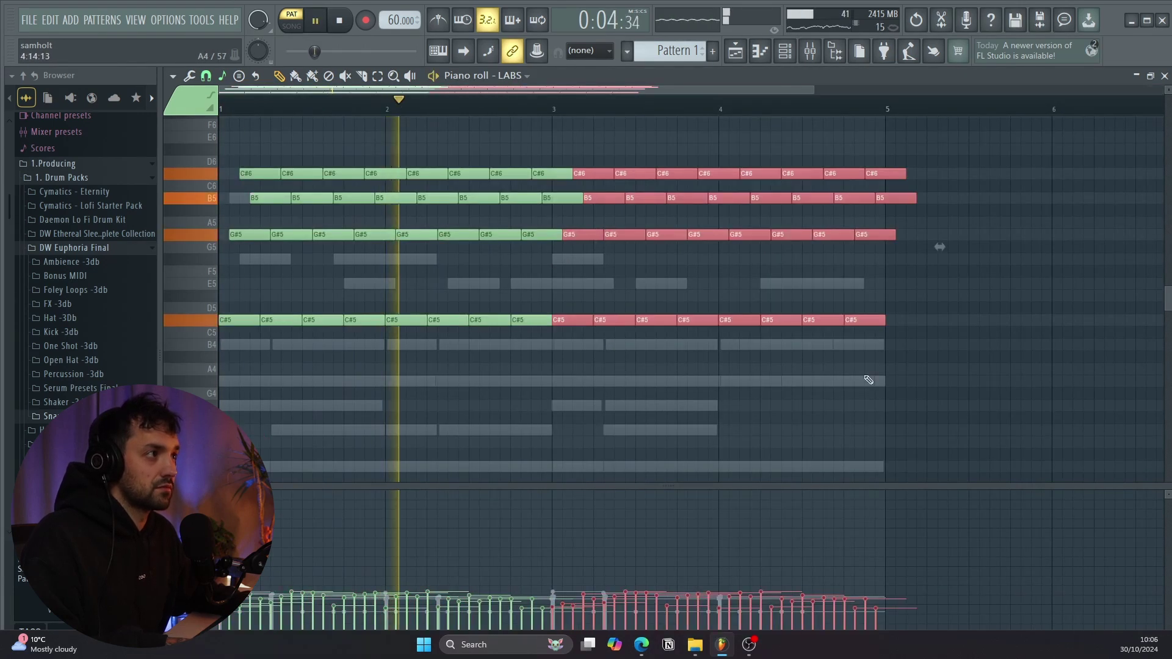
key(ctrl+a)
scroll(444, 314, up, 1)
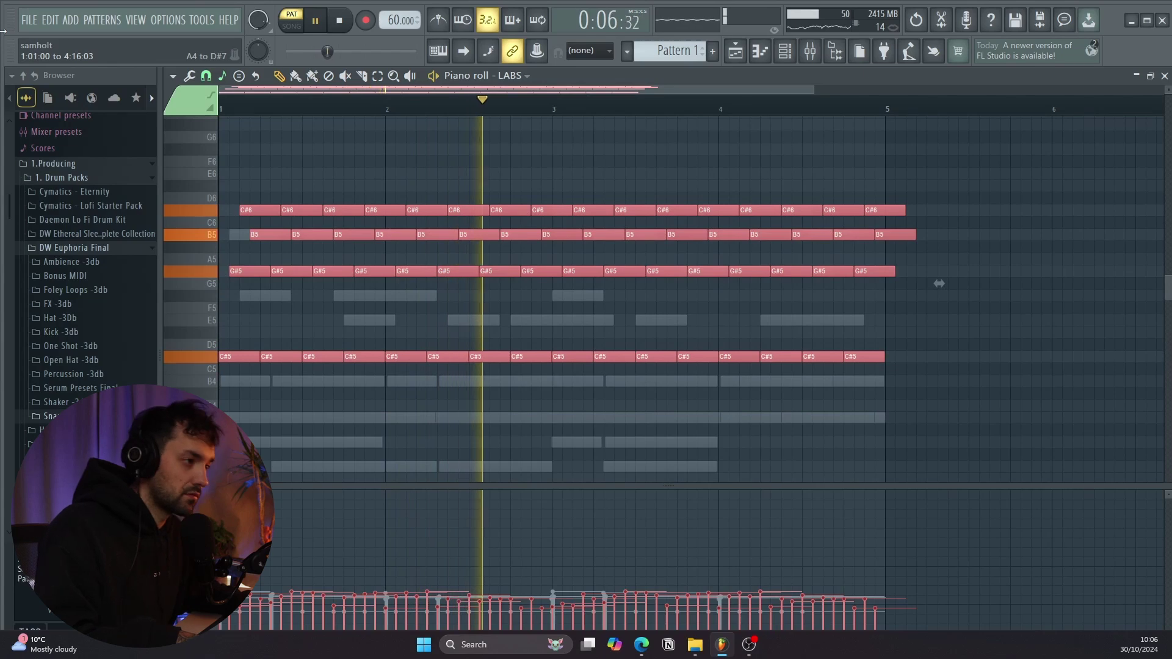
Lower the Piano 1 and Piano 2 volume faders in the mixer to balance the two layers
scroll(579, 318, up, 3)
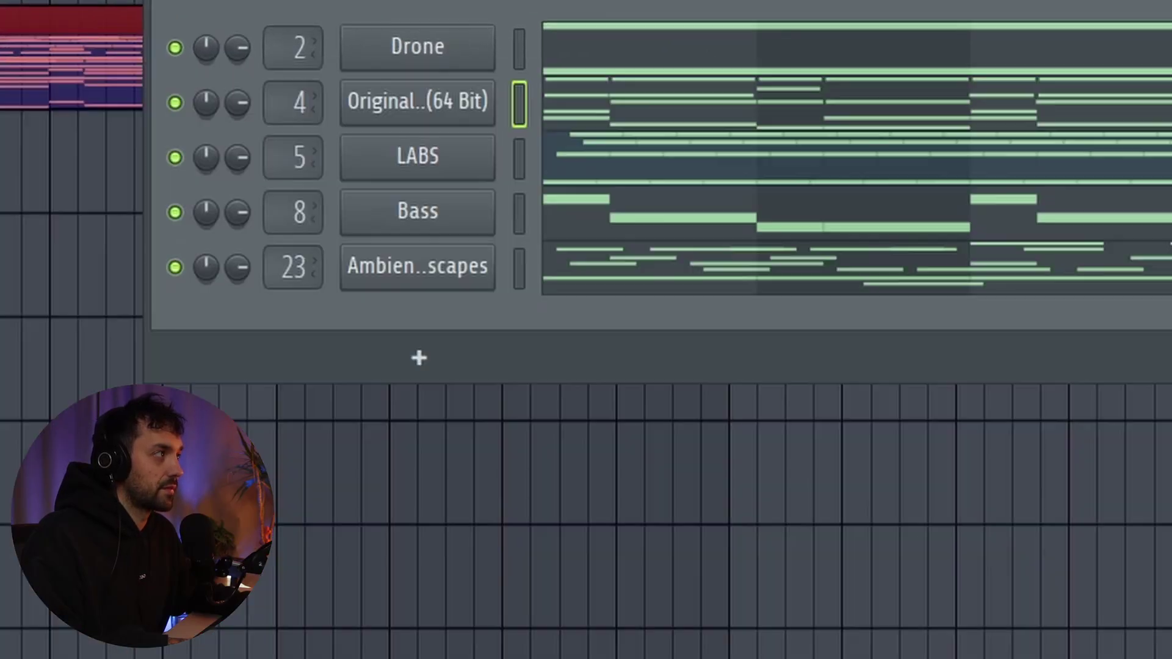
key(Escape)
key(F9)
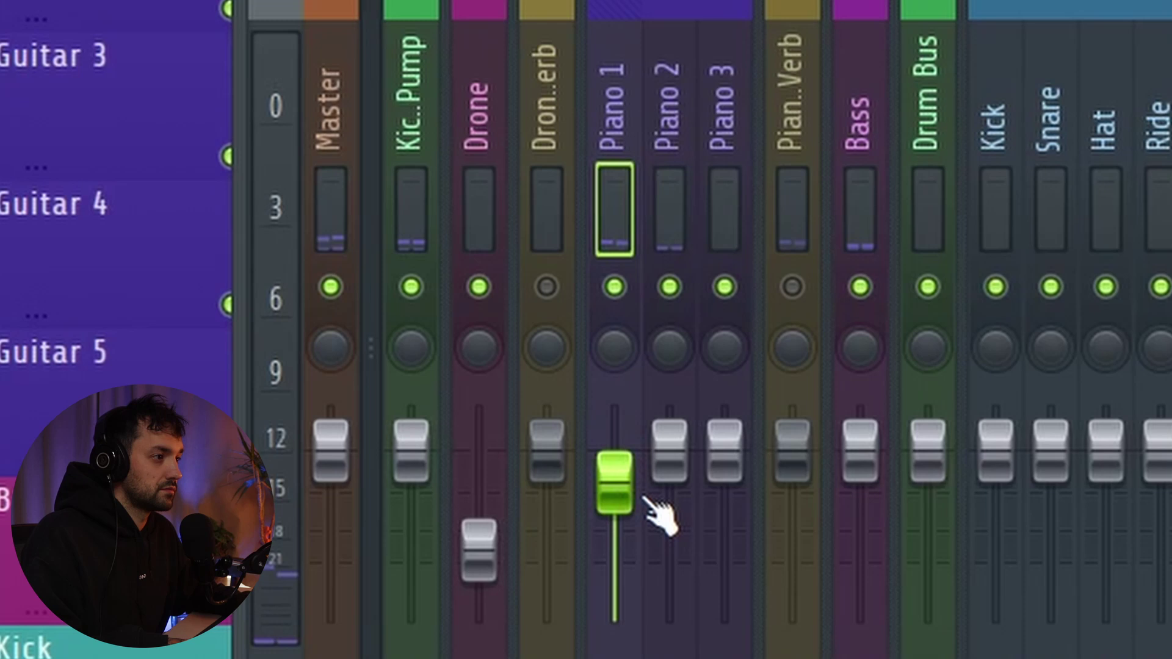
drag(670, 453, 669, 489)
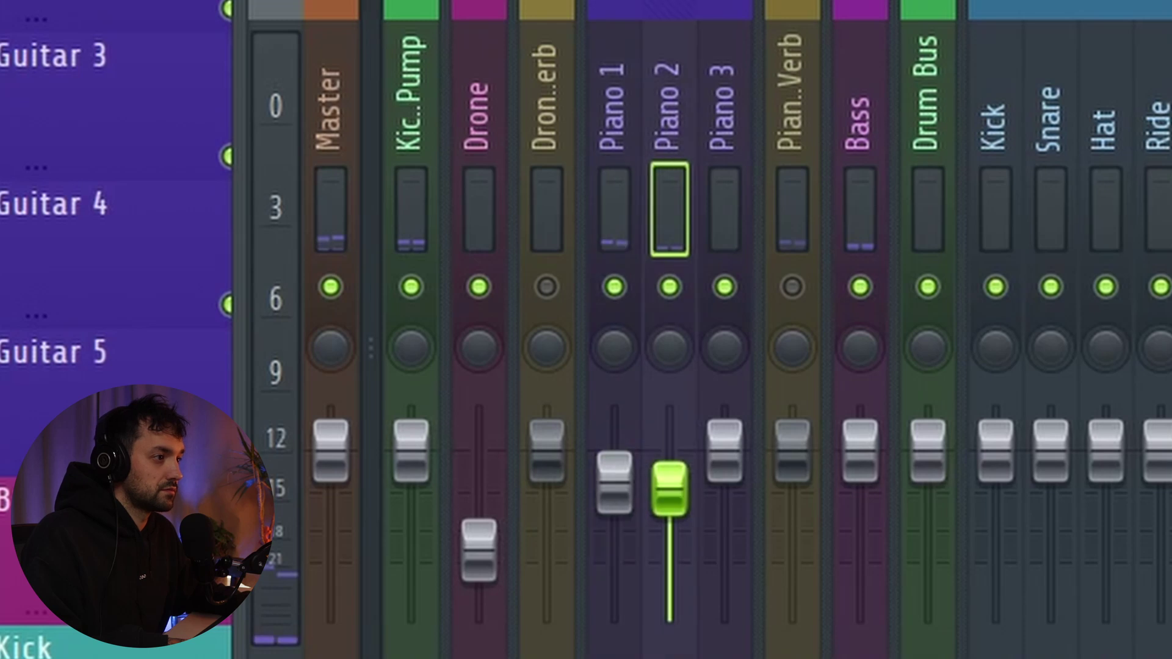
click(614, 482)
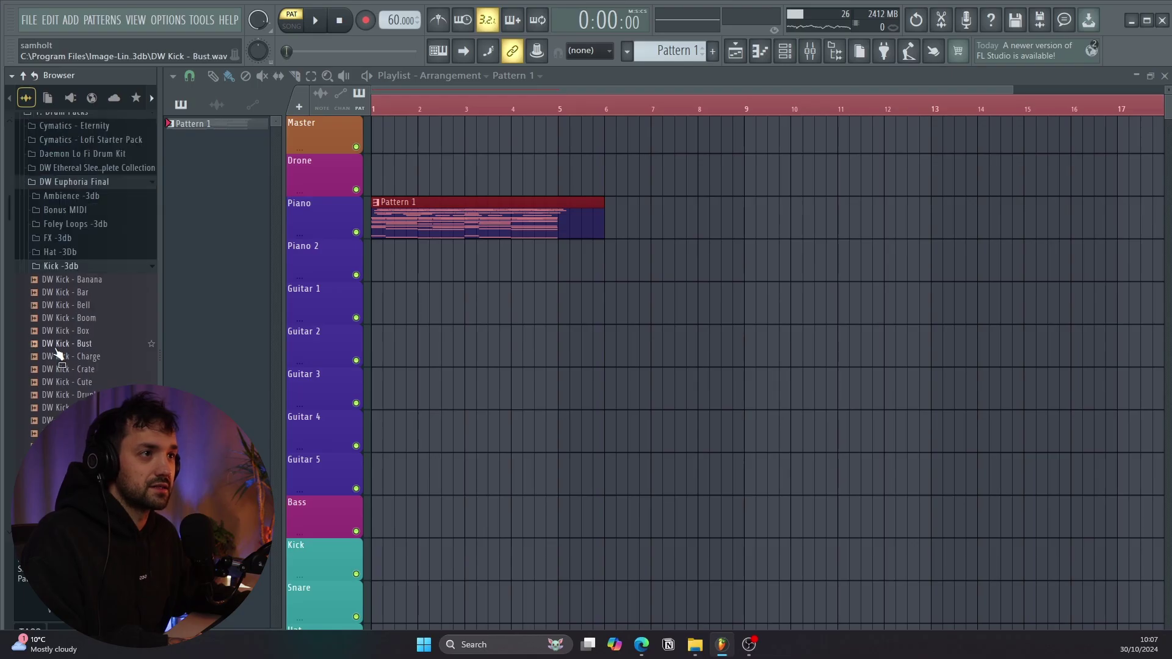
Audition the kick samples in the Kick -3db folder and place DW Kick - Fav at the start of the Kick playlist track
click(792, 58)
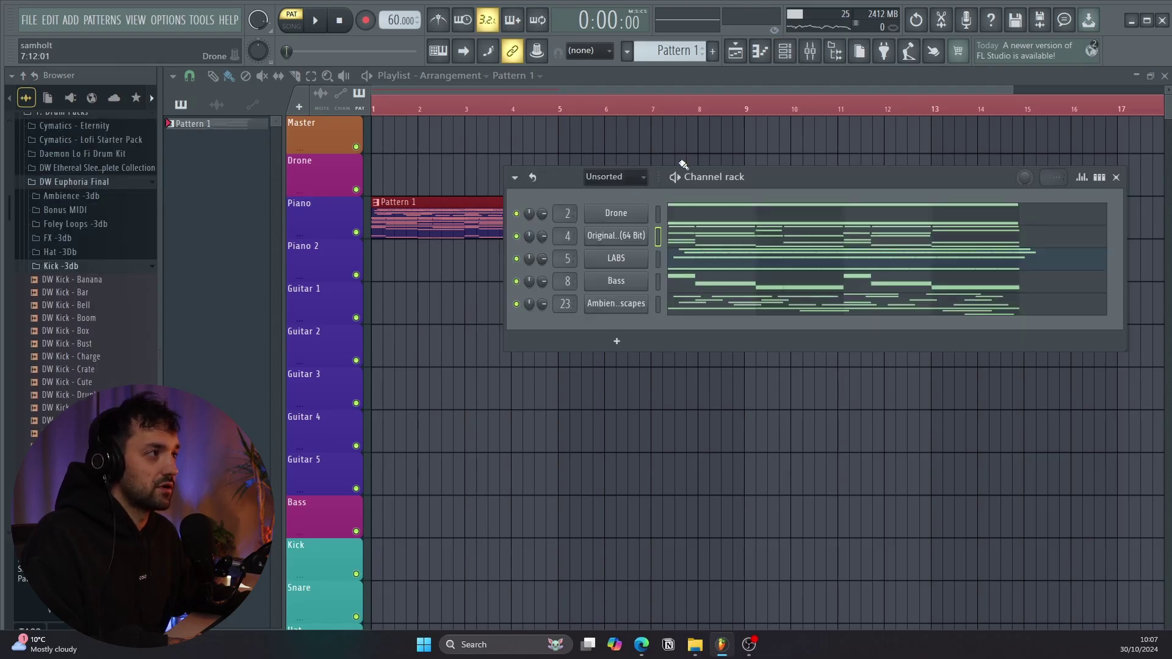
click(1116, 177)
click(97, 279)
click(89, 343)
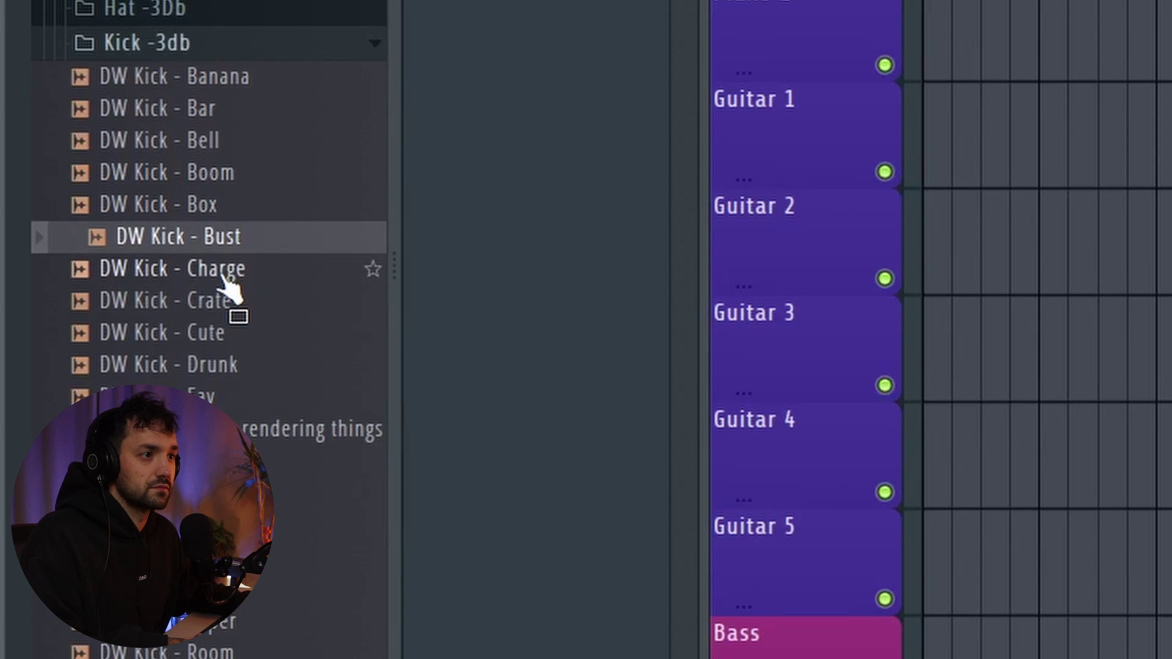
click(87, 381)
click(231, 404)
click(234, 429)
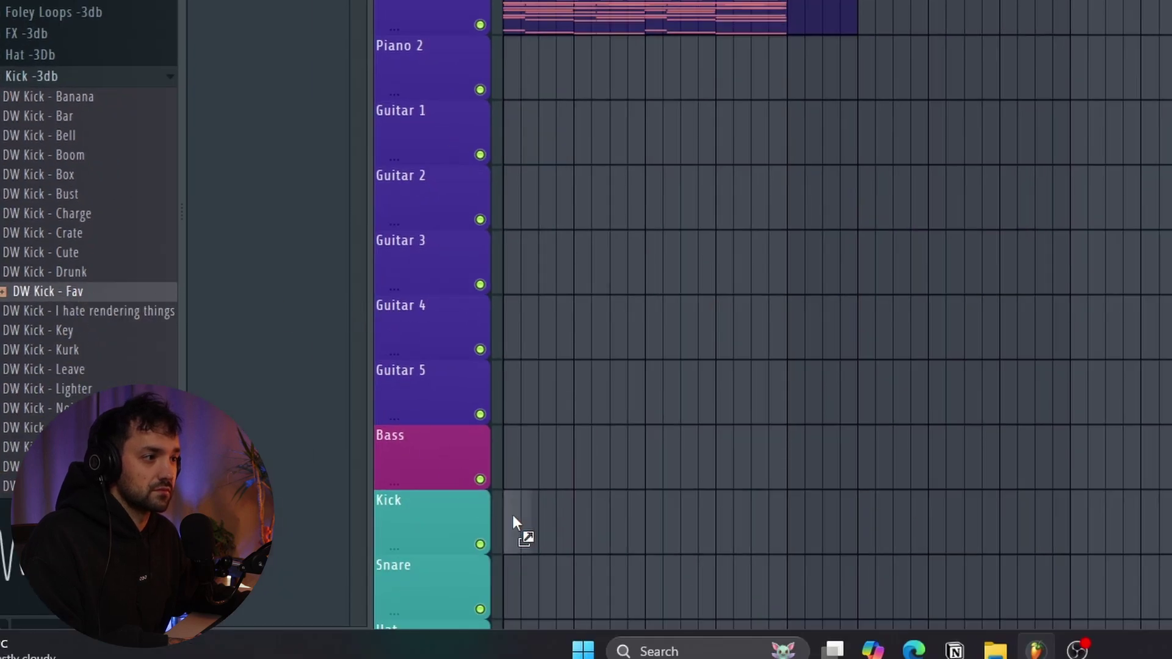
drag(510, 517, 519, 522)
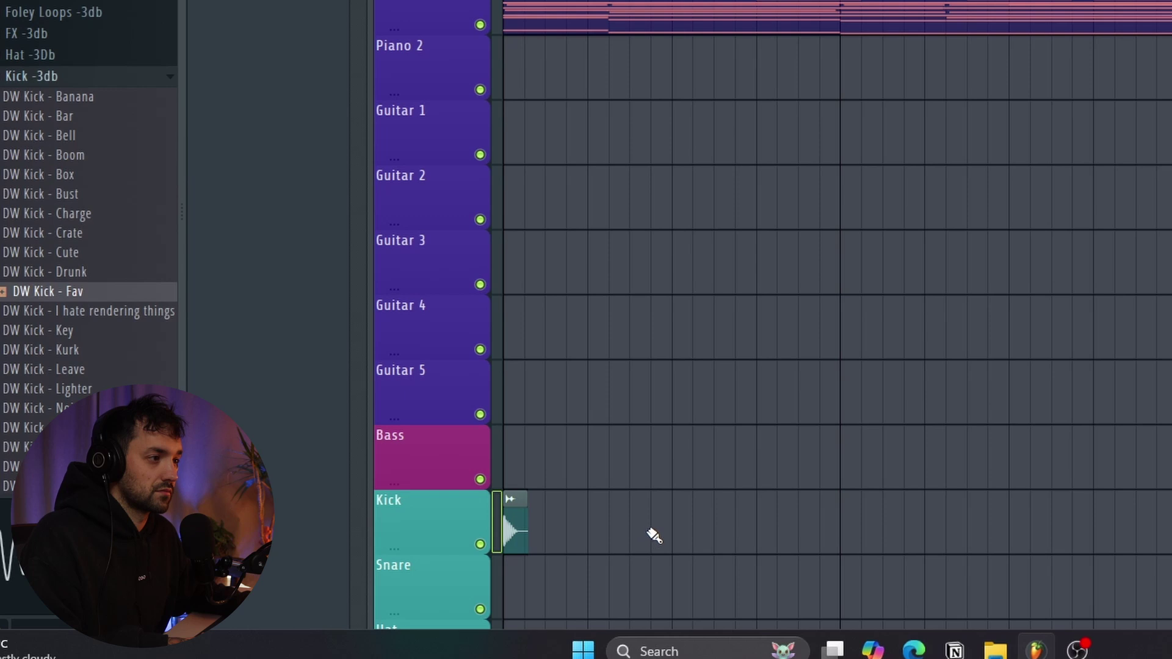
Place further DW Kick - Fav hits in an irregular rhythm across bars 1 to 3 of the Kick track and play it back
click(654, 536)
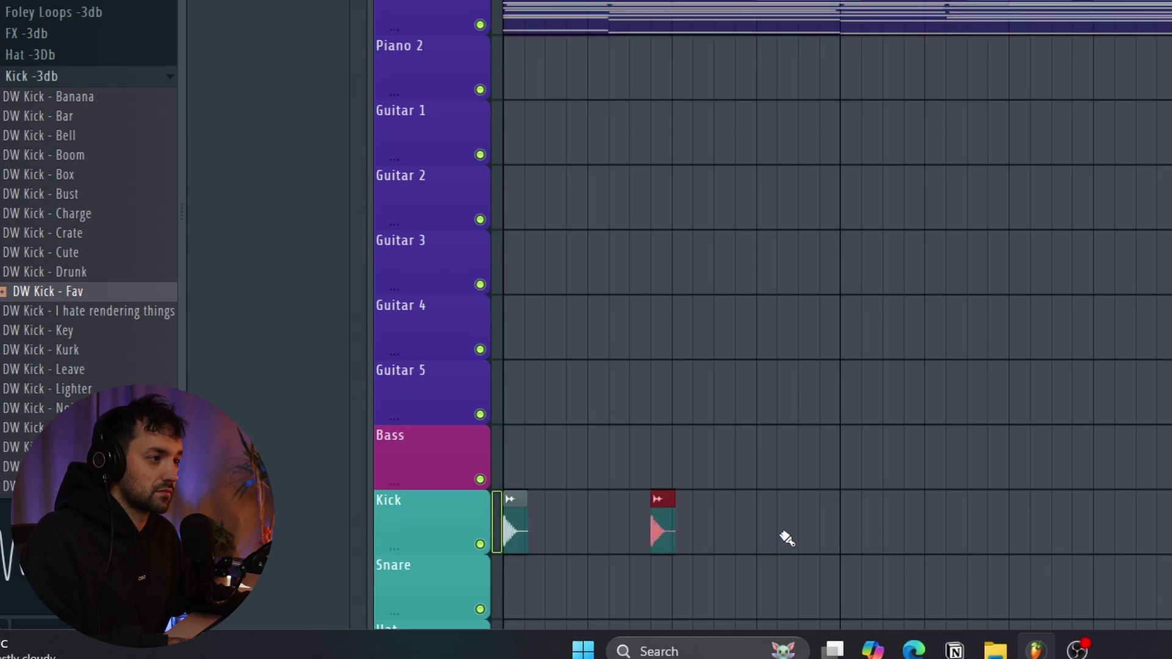
click(739, 537)
drag(741, 534, 720, 534)
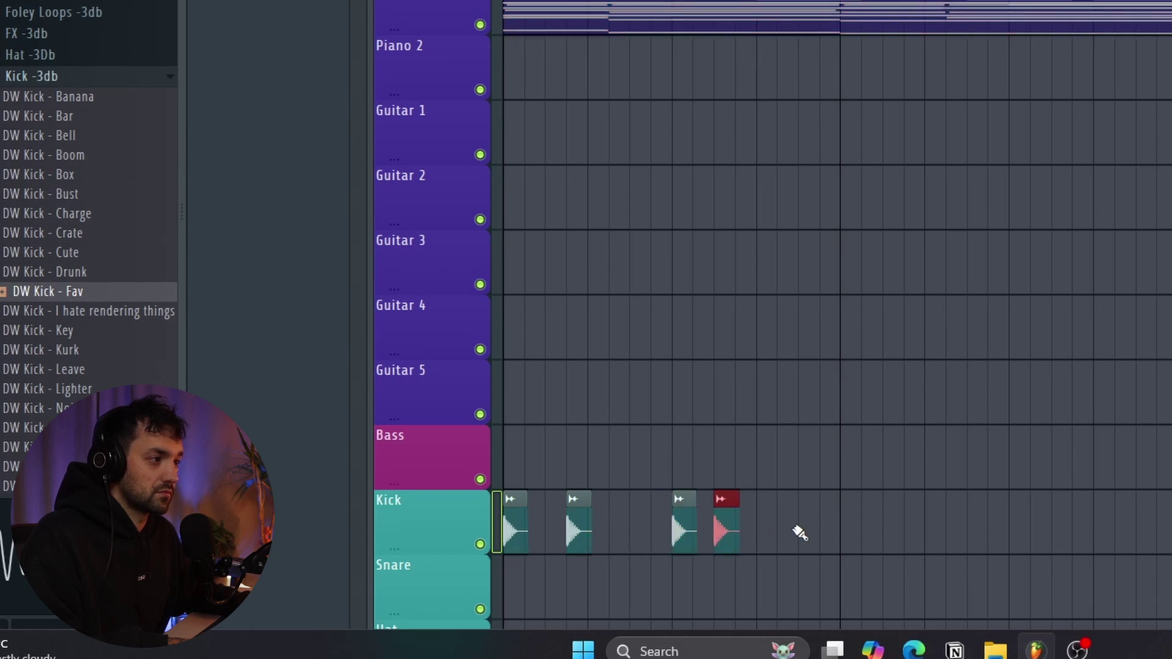
click(850, 532)
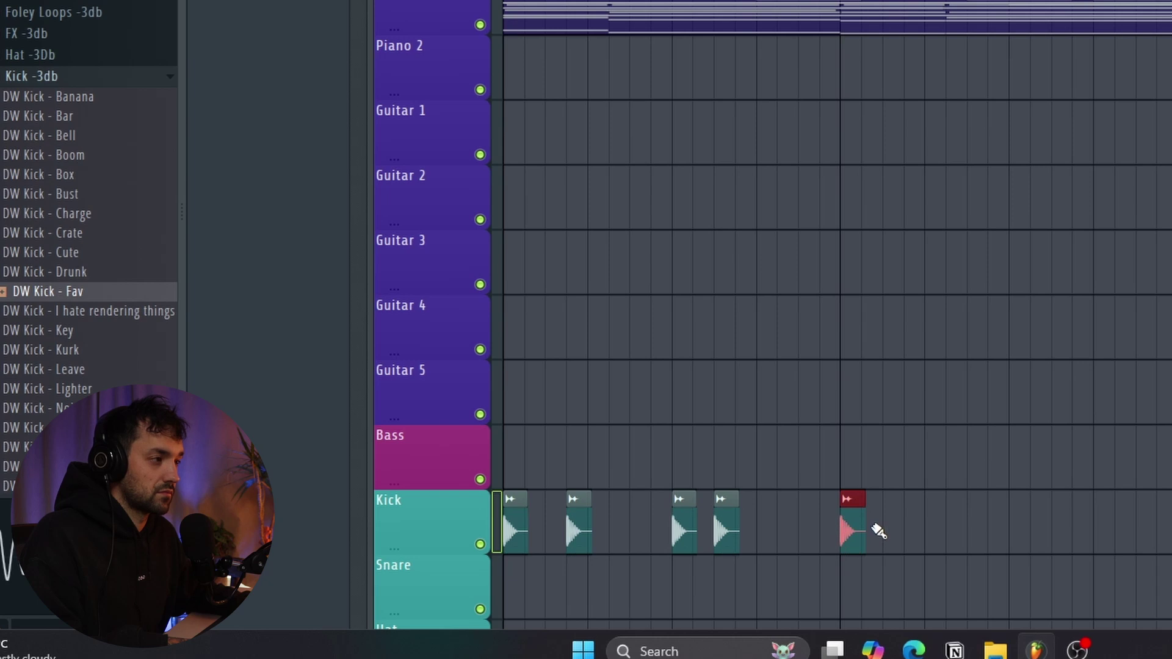
click(915, 531)
scroll(939, 525, down, 3)
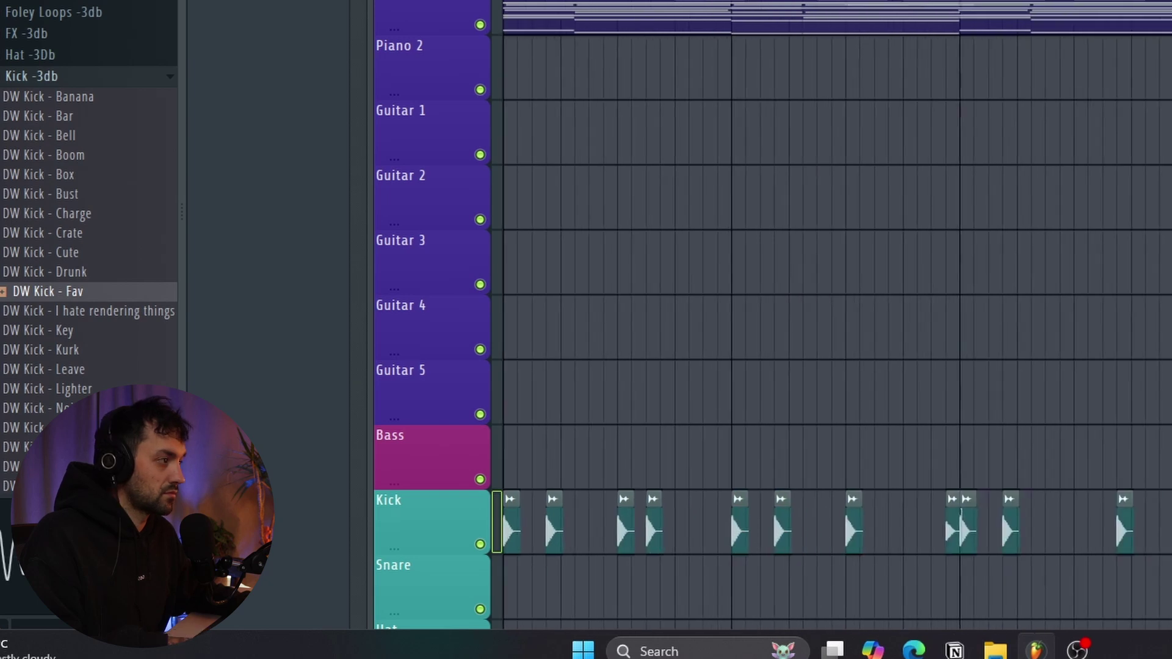
key(space)
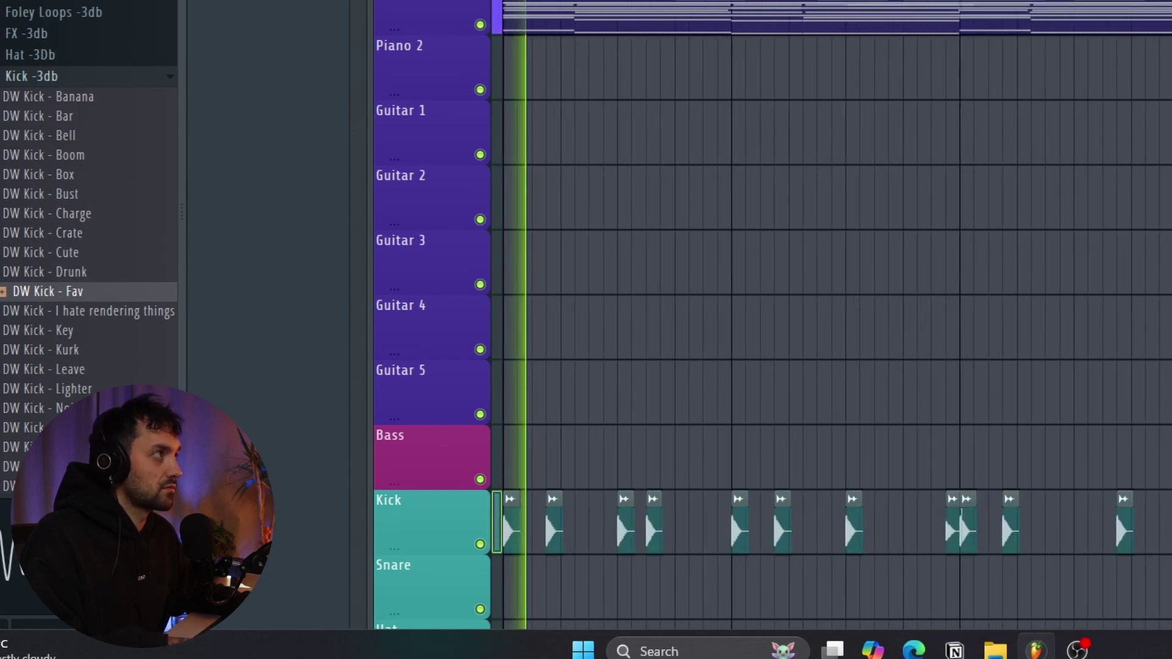
Route the DW Kick - Fav channel to mixer track 10 and check the Kick track's level in the mixer
key(ctrl+a)
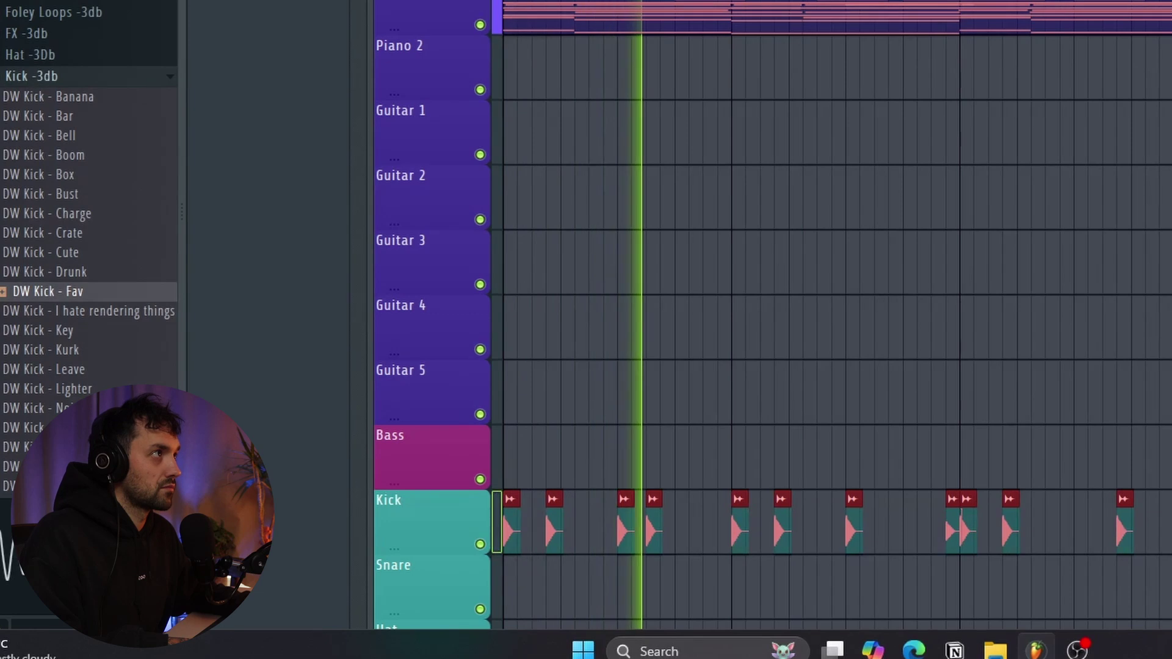
key(F6)
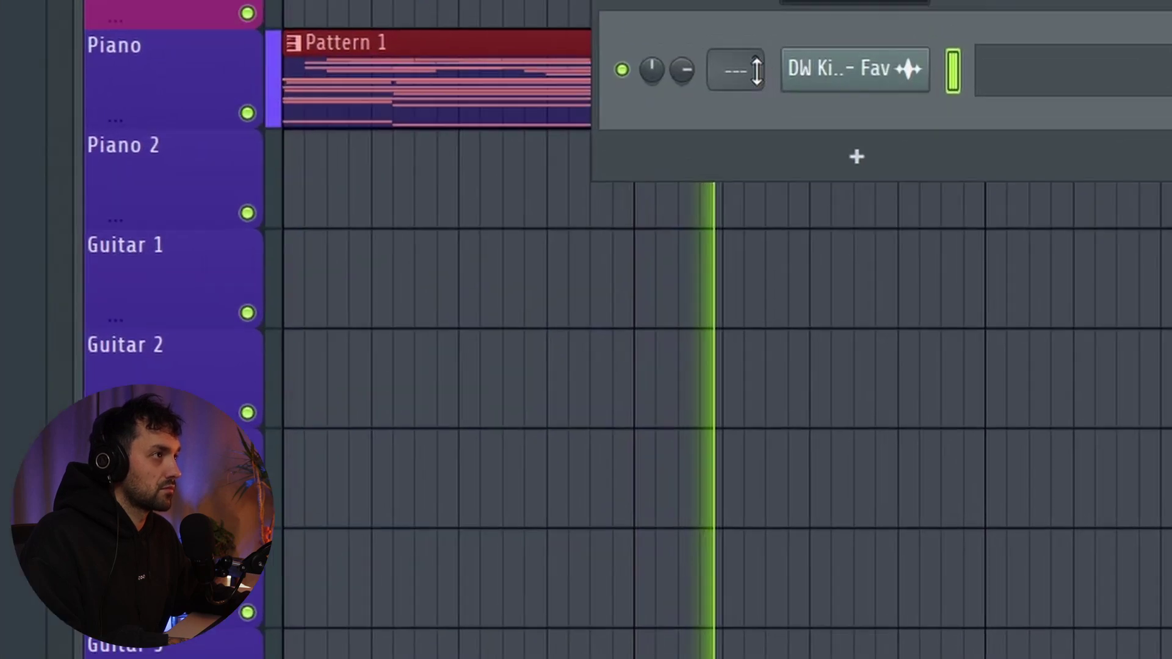
scroll(812, 2, up, 9)
scroll(658, 161, up, 1)
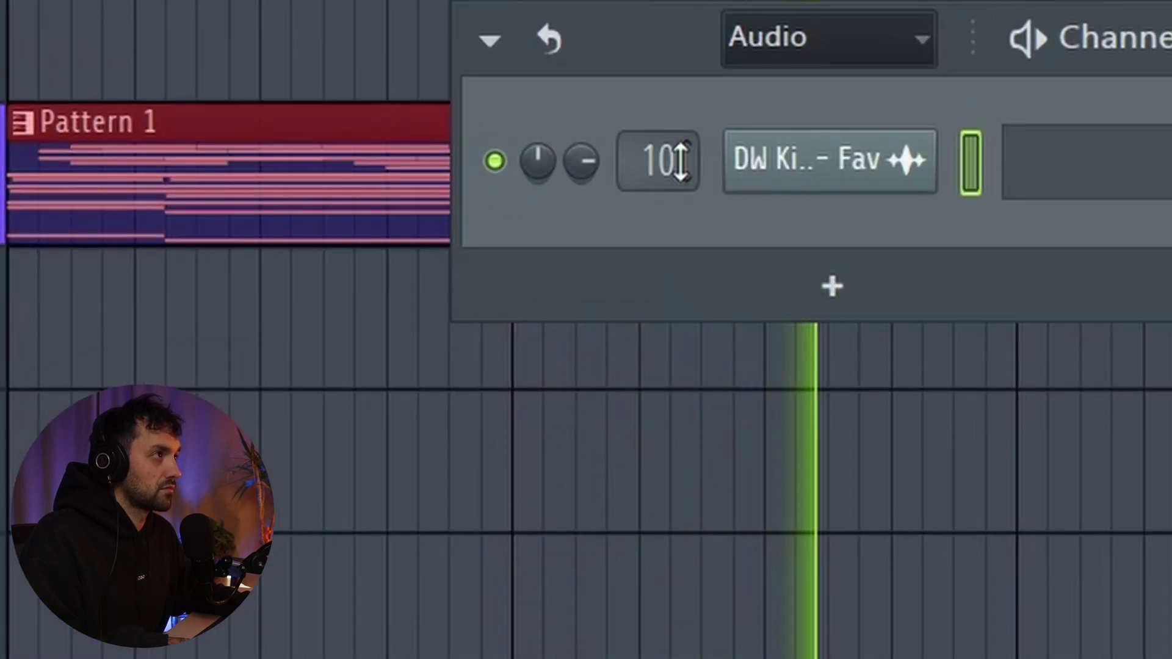
key(F6)
key(F9)
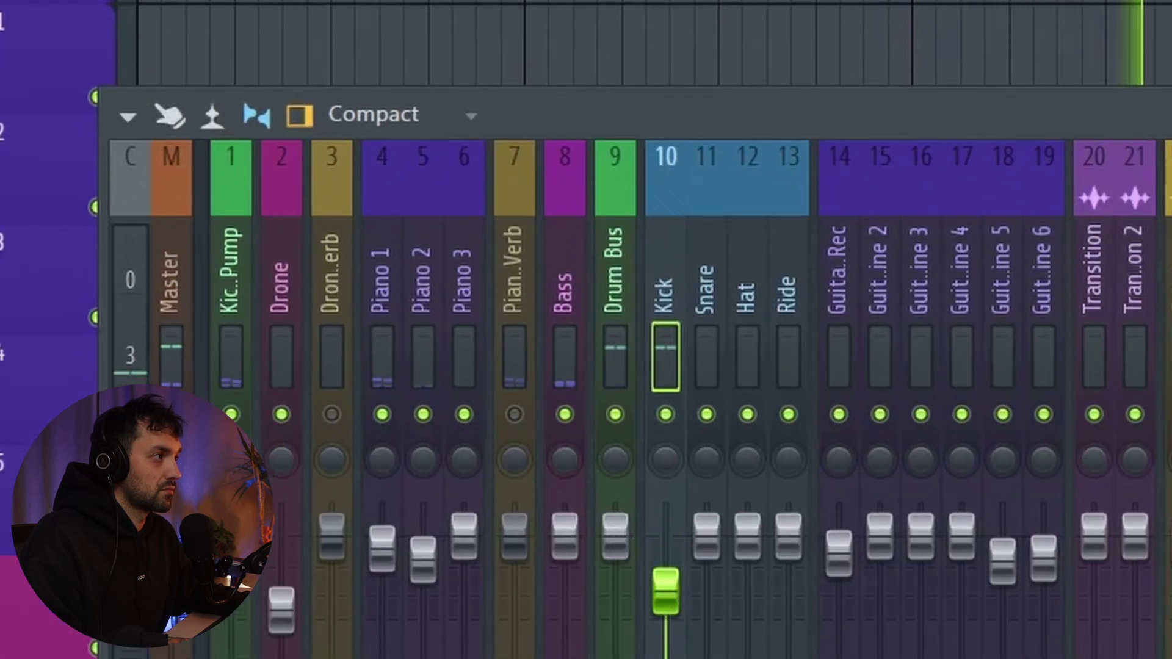
key(F9)
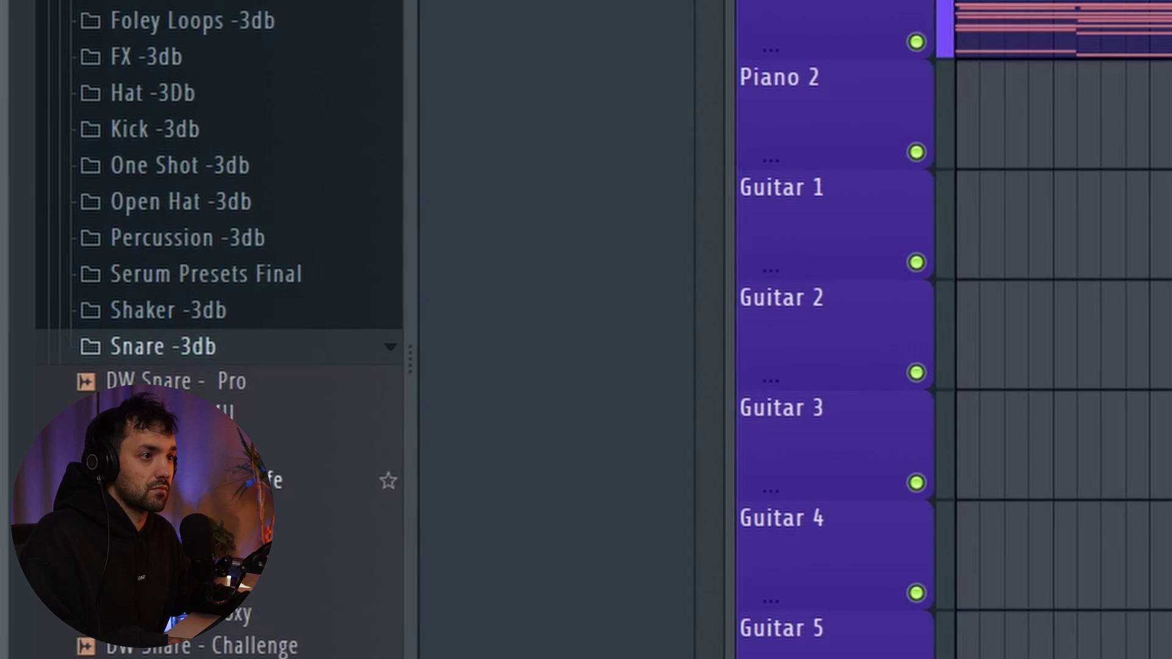
Audition samples in the Snare -3db folder during playback and place DW Snare - Asura on beat 2 of bar 1 in the Snare track
scroll(238, 190, down, 4)
key(space)
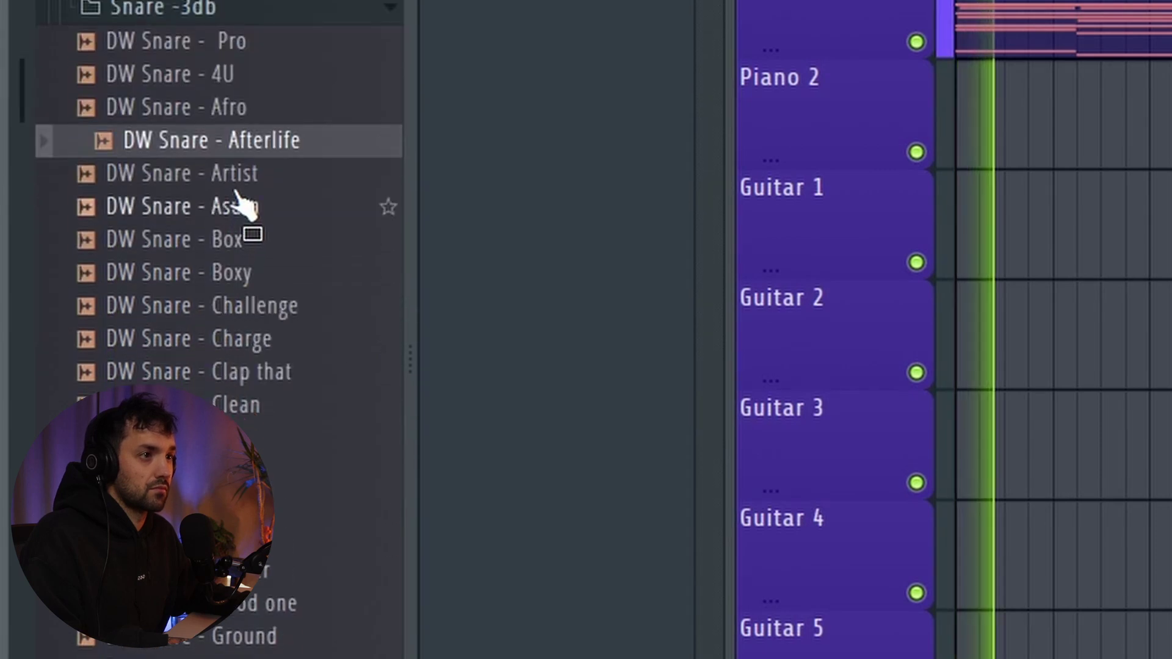
key(Down)
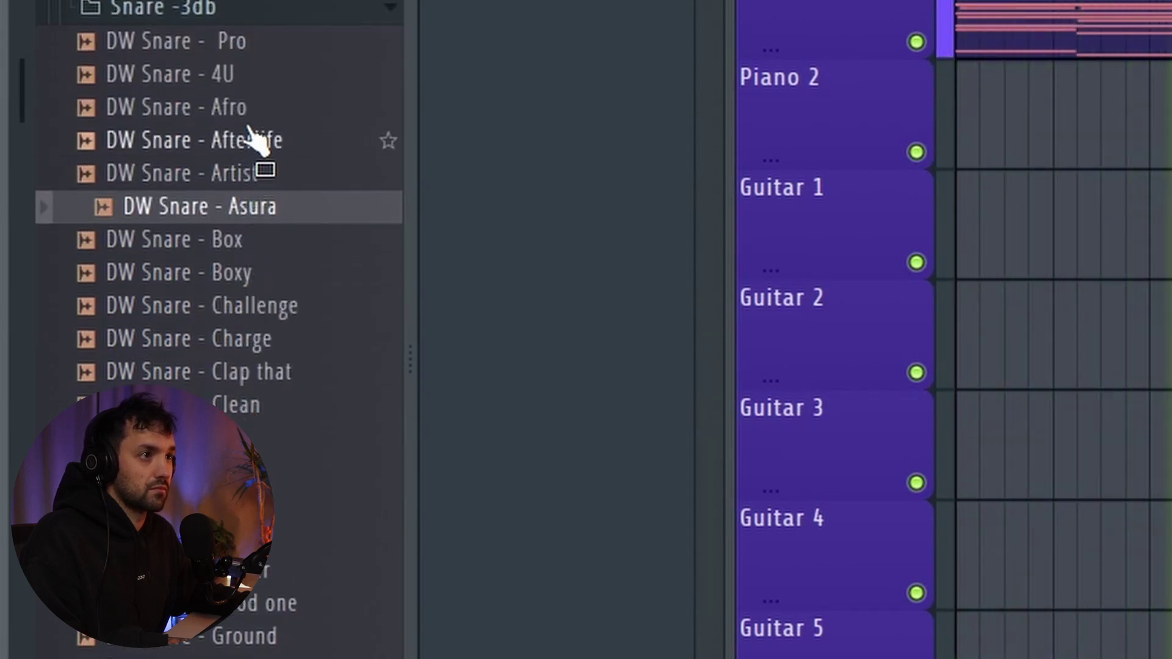
drag(329, 201, 780, 324)
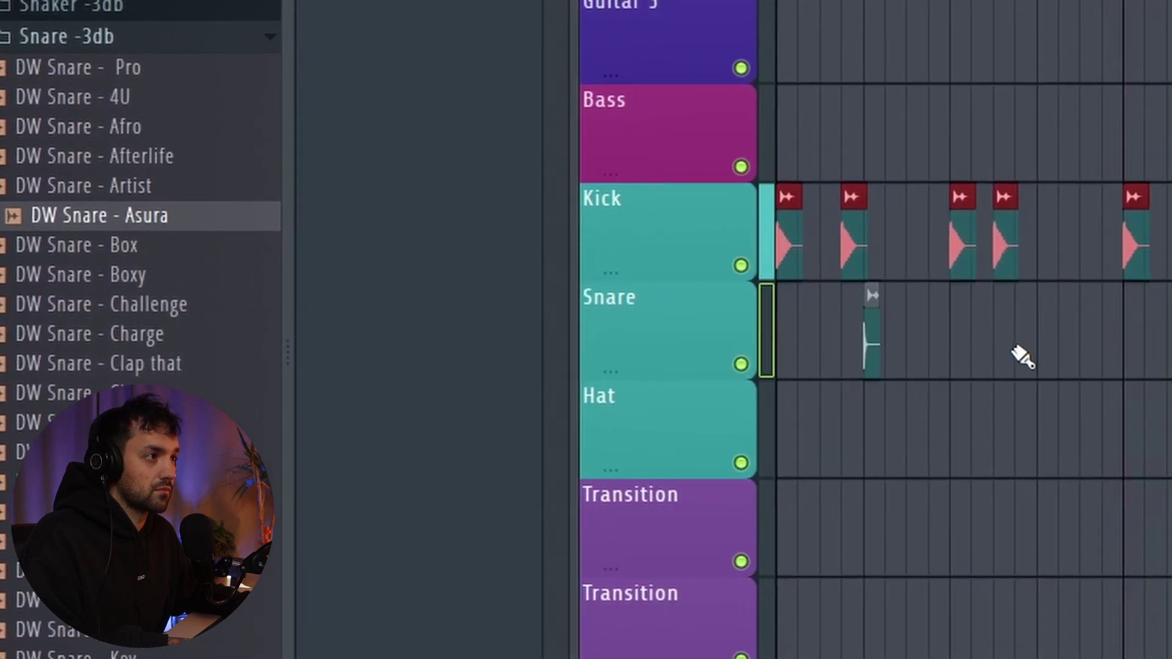
Place DW Snare - Asura on the remaining beats 2 and 4 across all four bars of the Snare track
click(1037, 349)
click(434, 331)
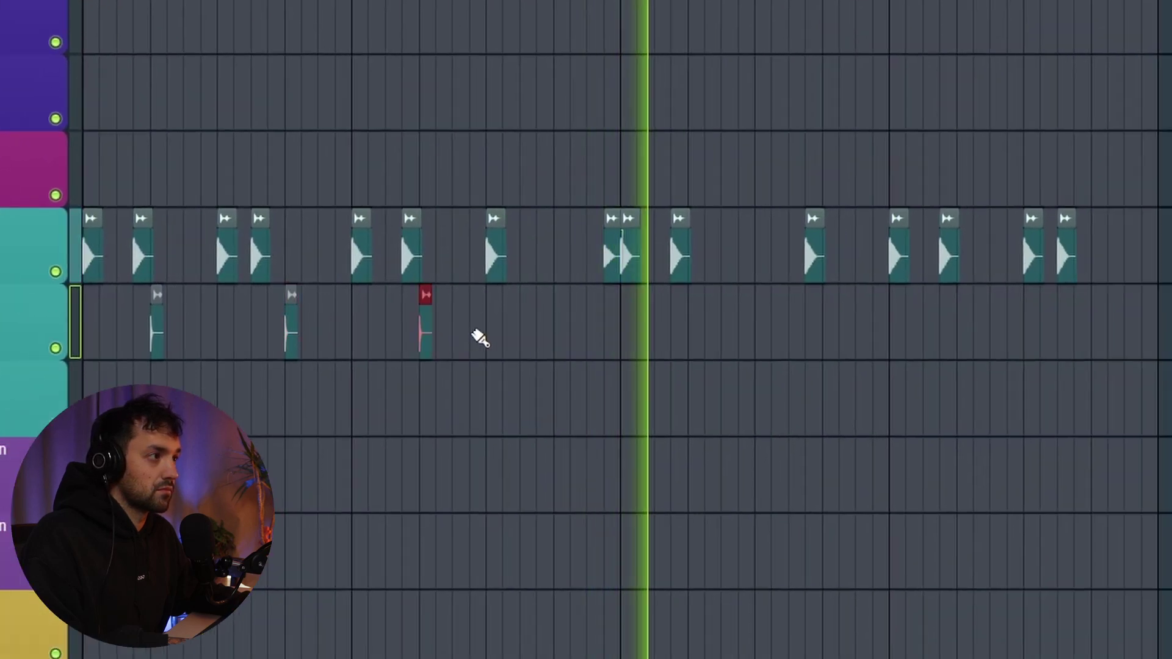
click(561, 333)
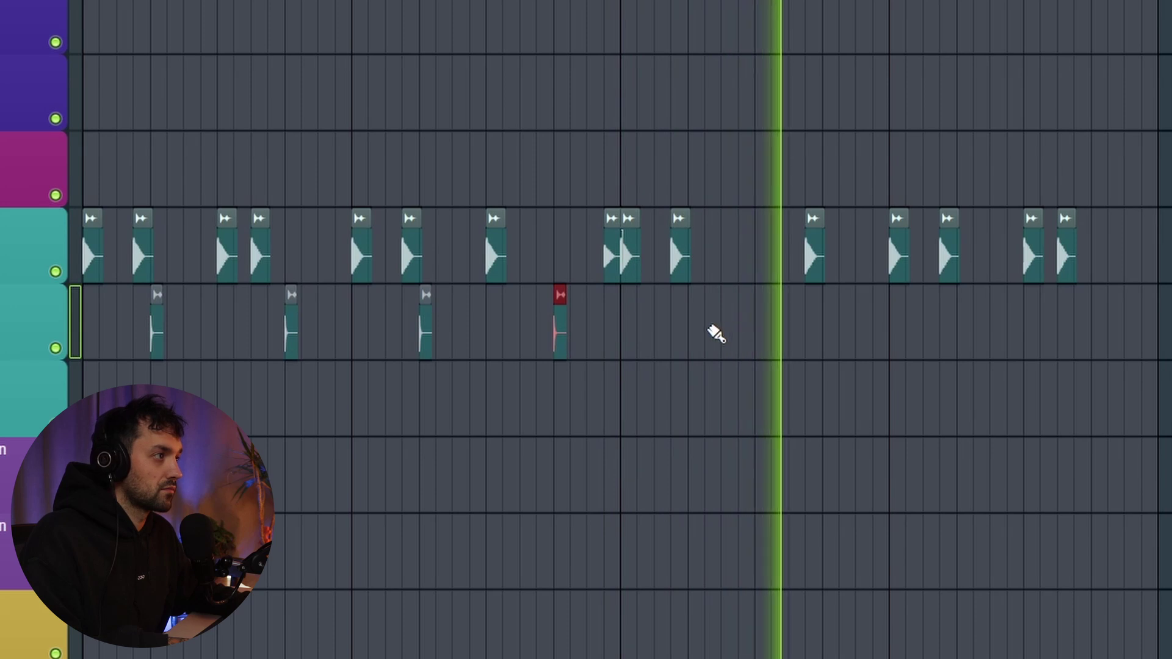
click(695, 333)
click(830, 330)
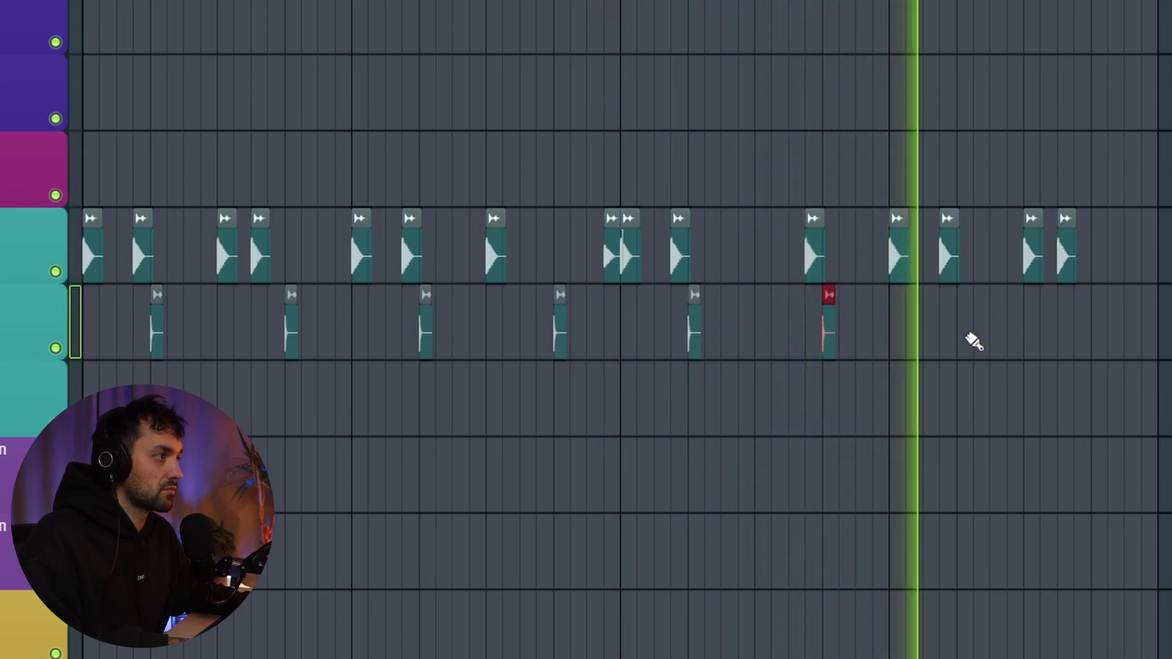
click(976, 334)
click(1099, 333)
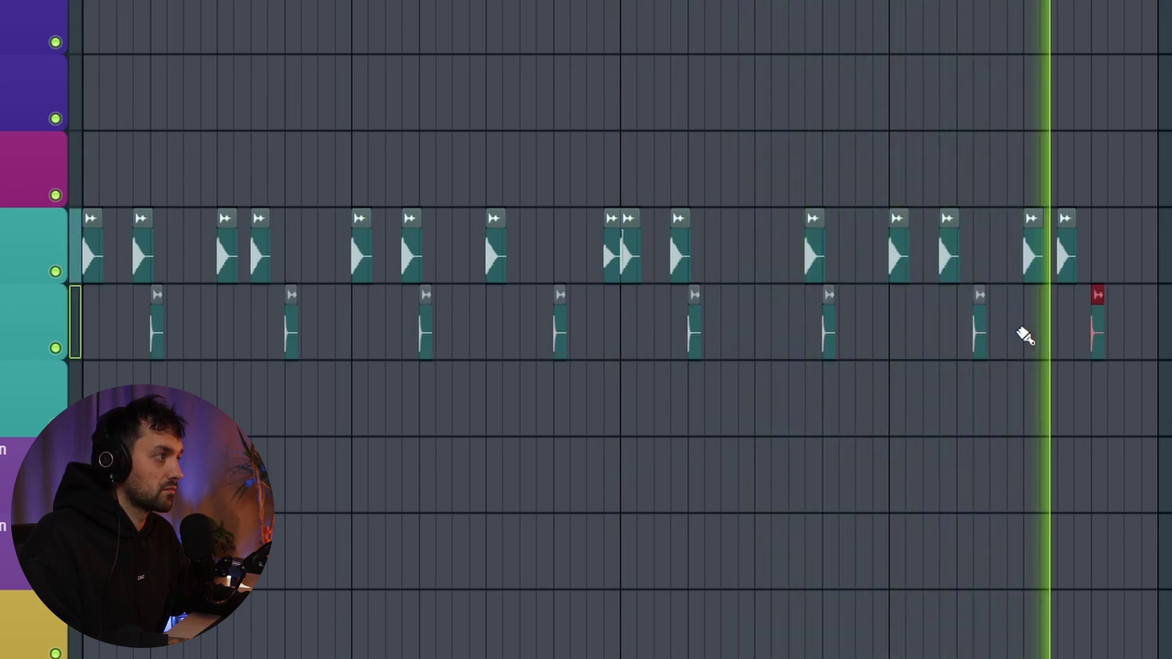
drag(981, 332, 965, 331)
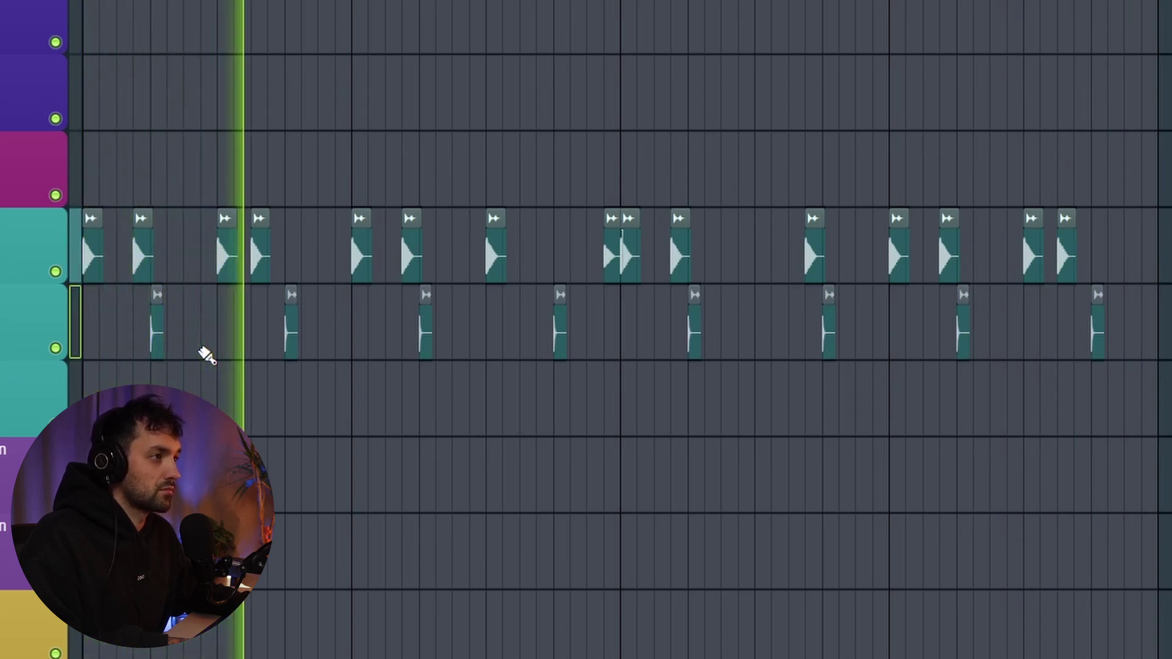
Delete the beat 3 kicks in bars 1, 2 and 4, and shift the last kick of bar 4 one grid step later
right_click(232, 261)
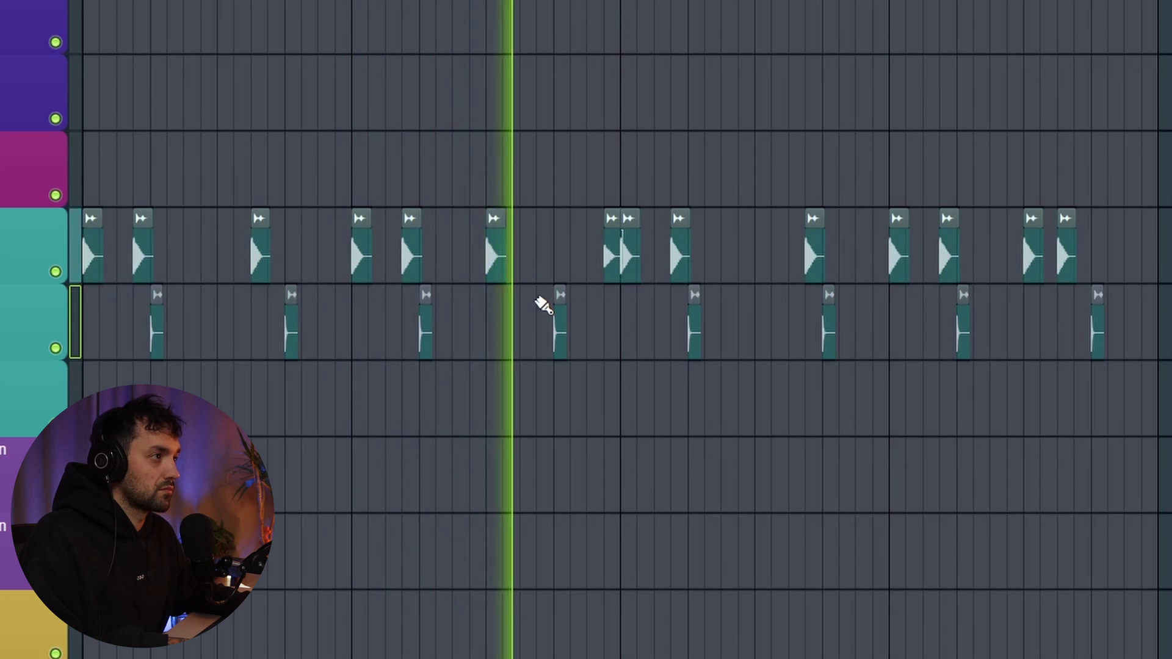
right_click(491, 256)
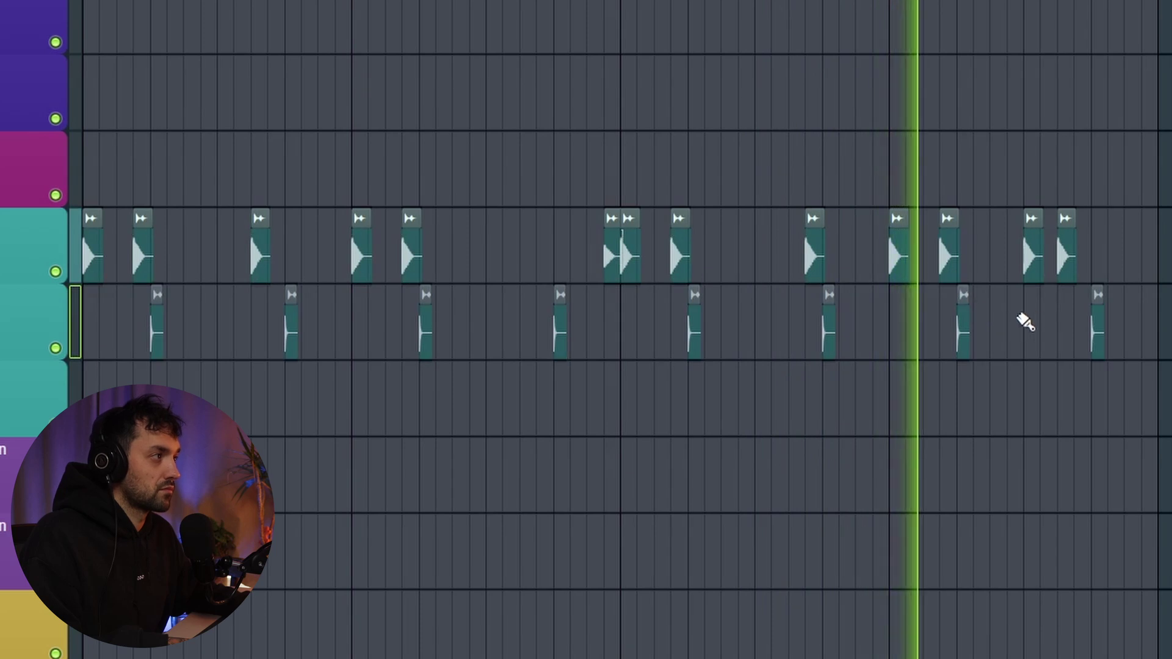
right_click(1036, 268)
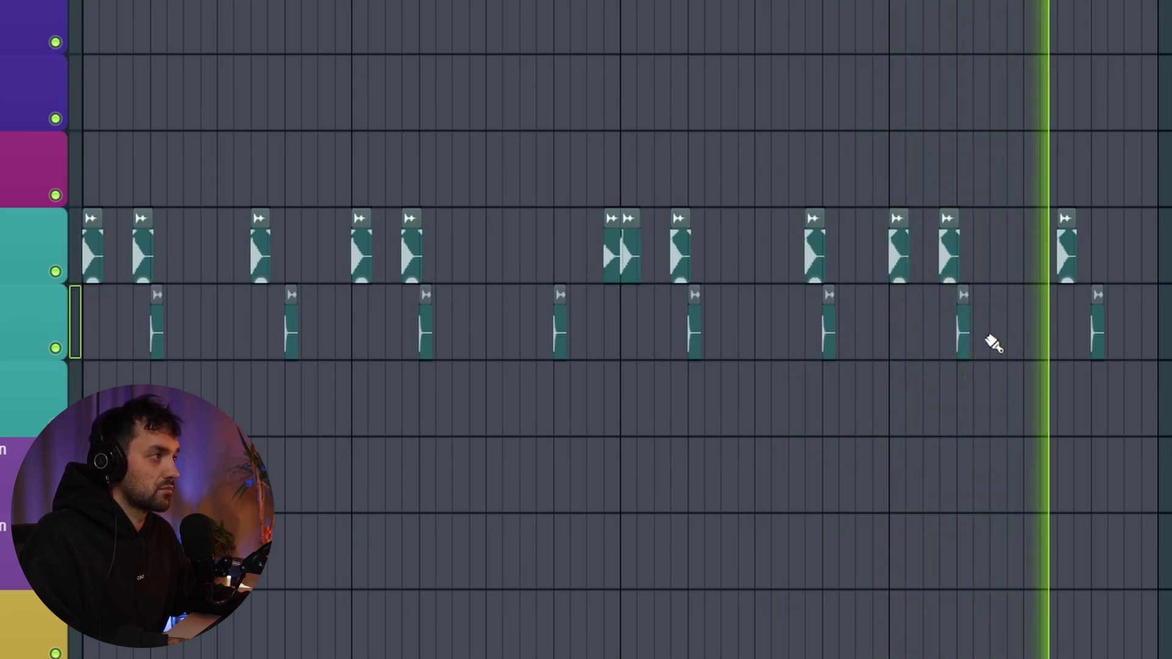
drag(1066, 256, 1084, 256)
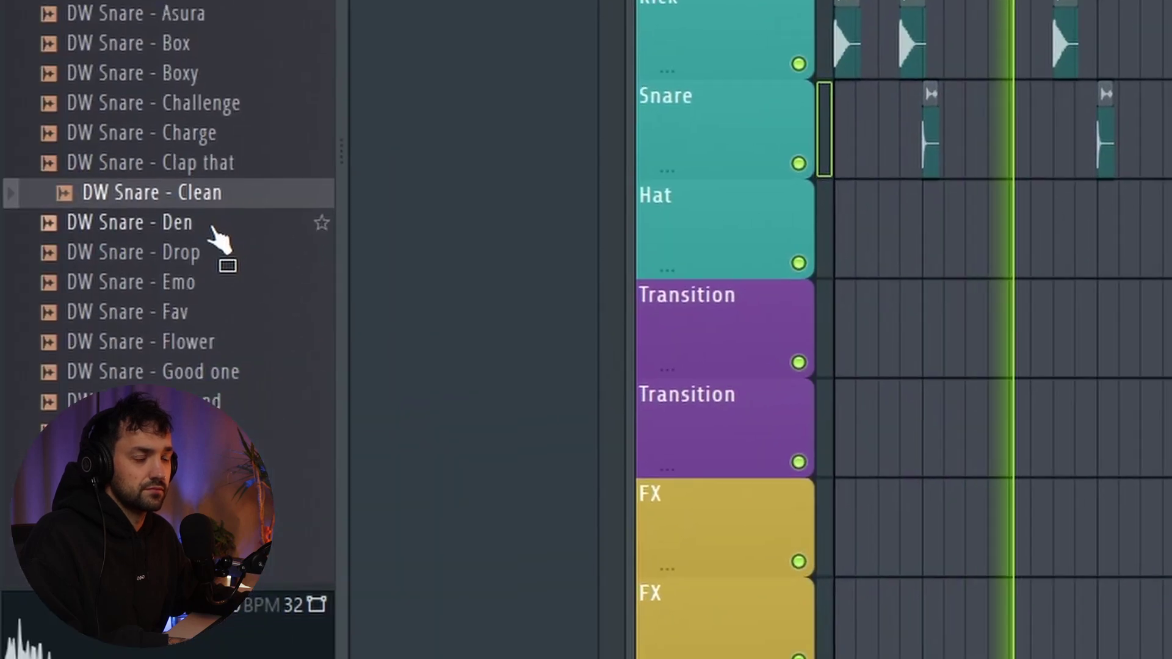
Audition further snare samples and place DW Snare - Drop in the Hat track beneath the first Asura snare
click(214, 224)
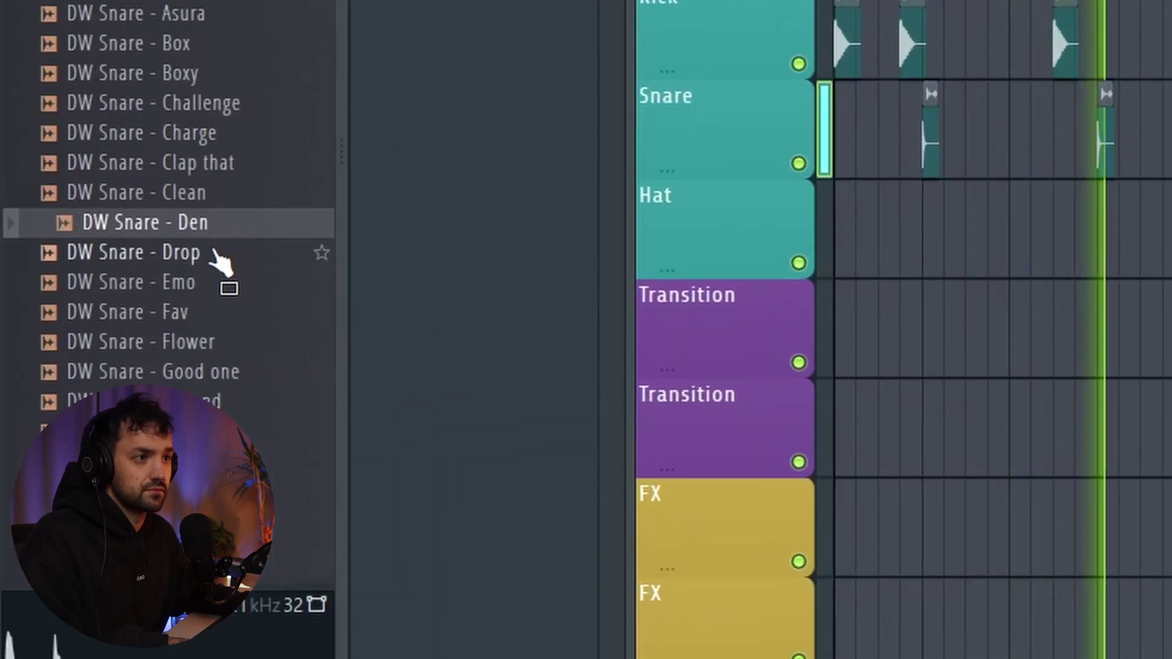
click(216, 252)
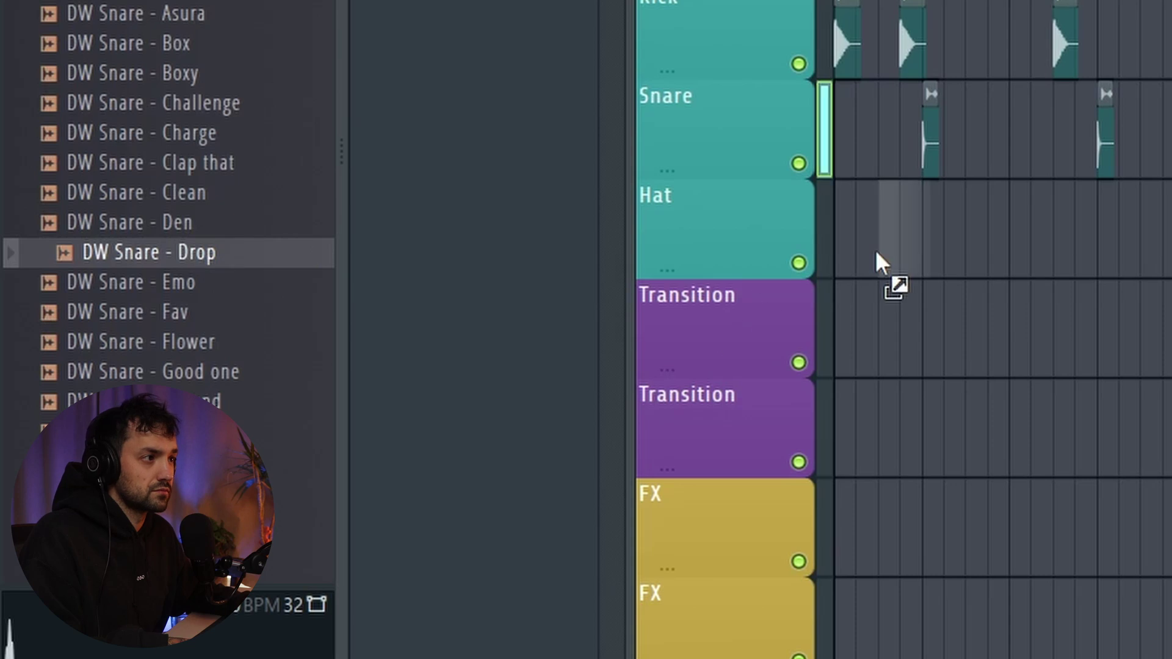
drag(875, 262, 934, 259)
Layer DW Snare - Drop under every remaining Asura hit across the four bars of the Hat track, removing the stray extra hit
click(1106, 265)
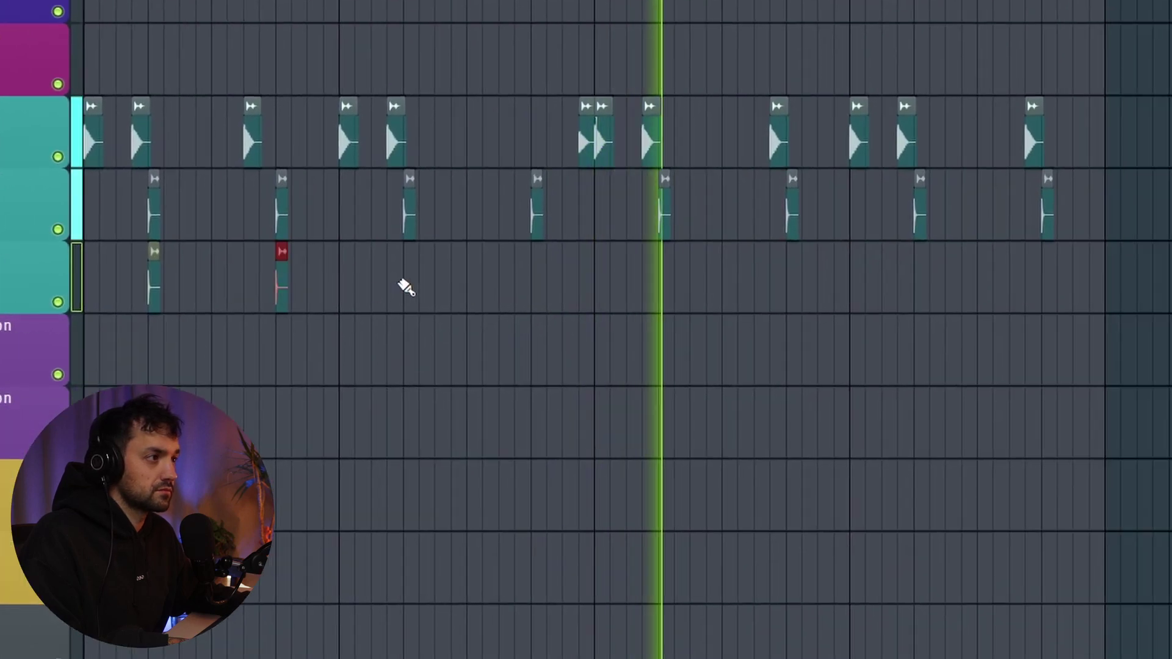
drag(406, 287, 803, 287)
click(803, 287)
right_click(813, 290)
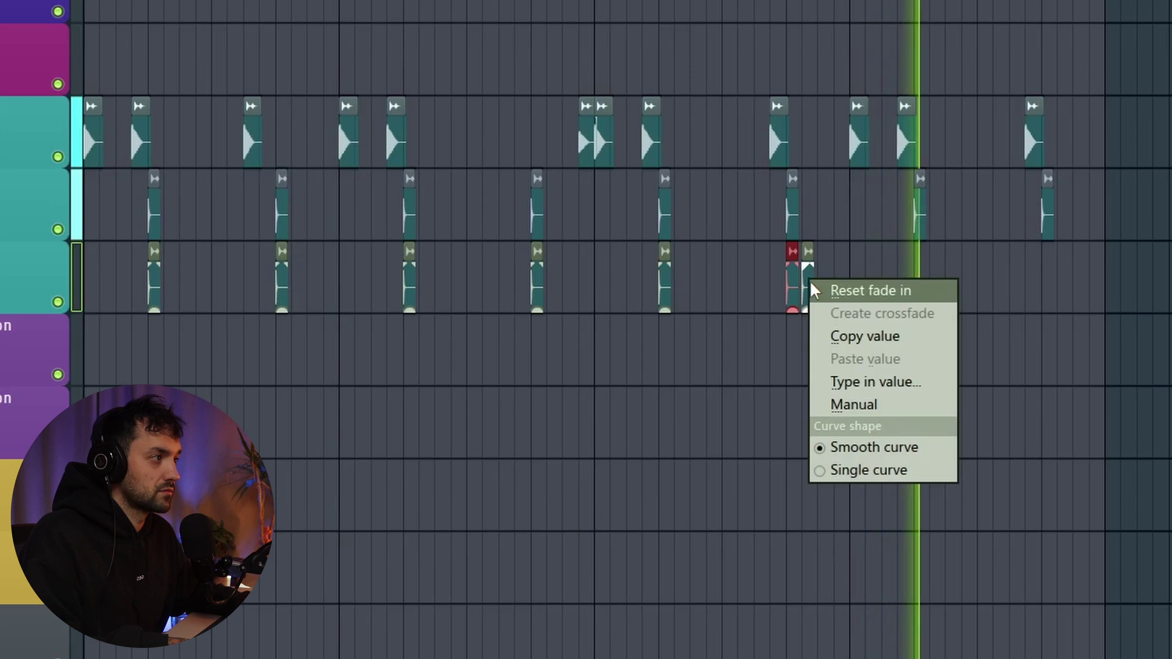
click(813, 290)
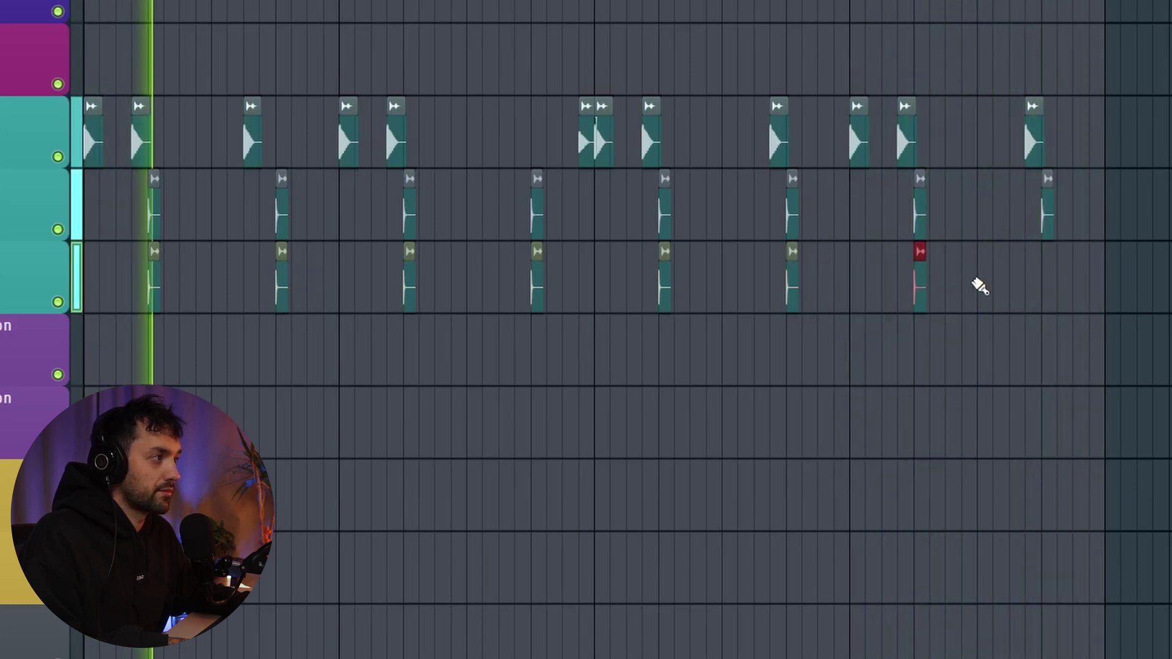
drag(1050, 296, 173, 248)
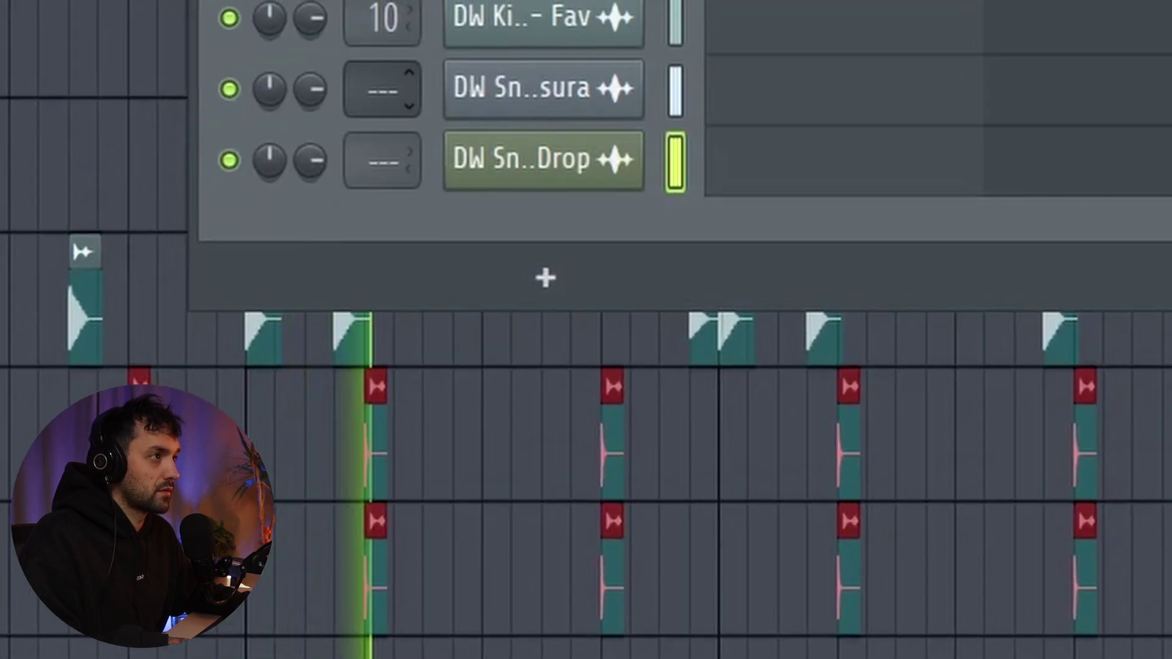
Route both the DW Snare - Asura and DW Snare - Drop channels to mixer track 11
scroll(383, 88, up, 3)
scroll(382, 160, up, 1)
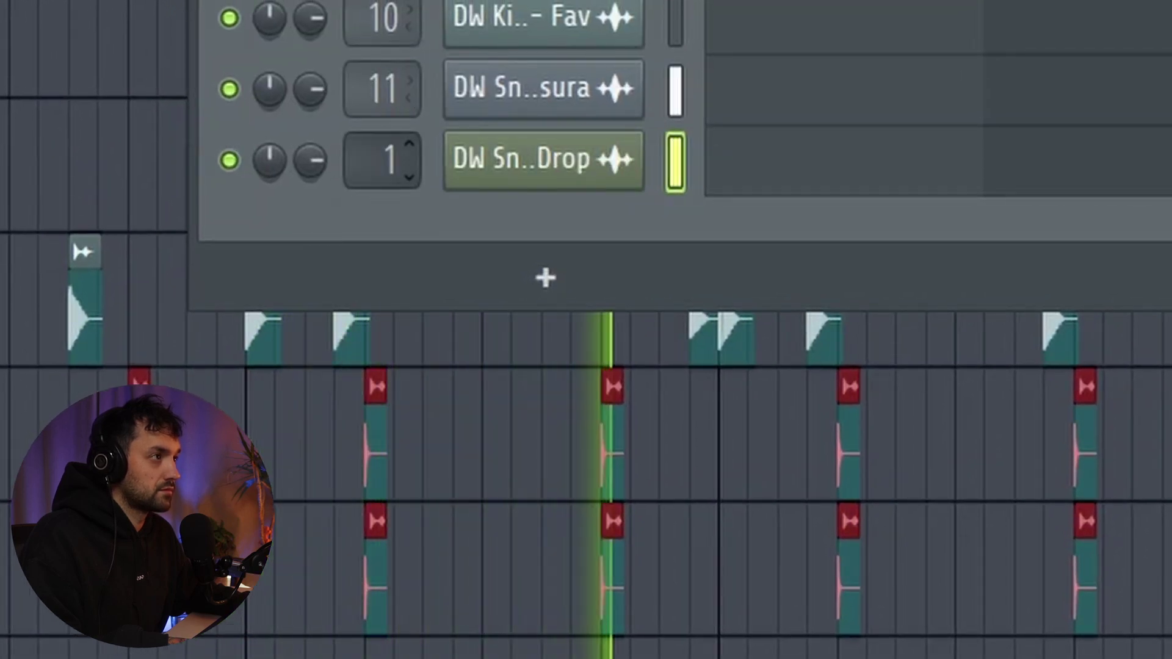
scroll(383, 160, up, 2)
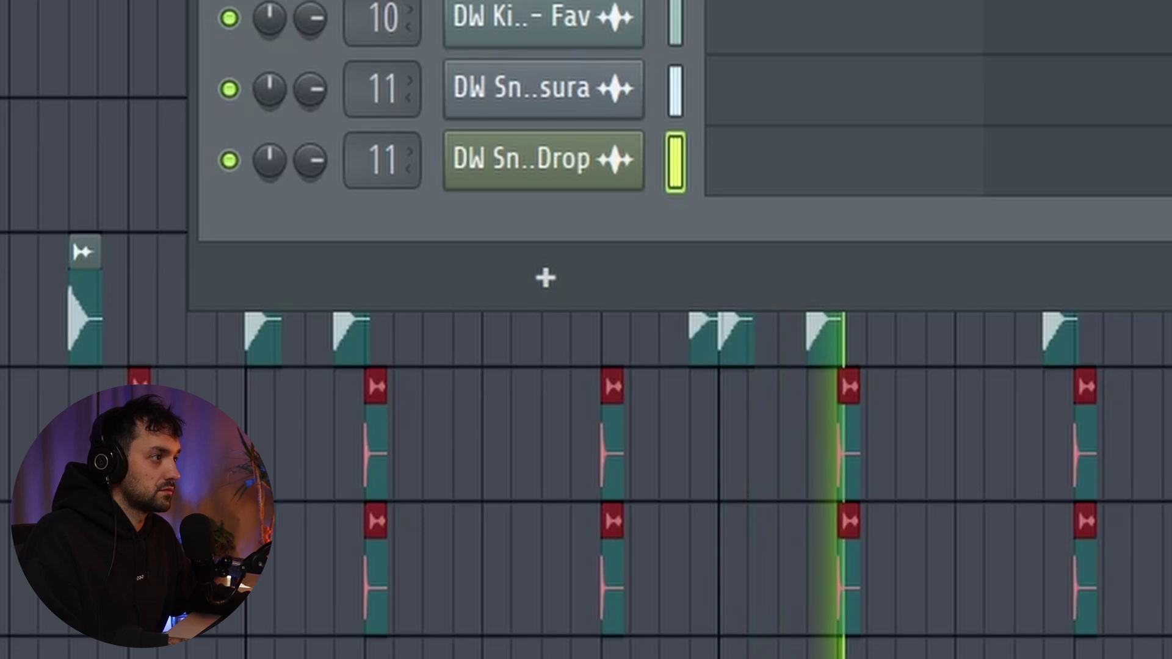
Low-pass the Snare mixer track in Fruity Parametric EQ 2 with band 7 at a steeper order and about 1830 Hz
key(F9)
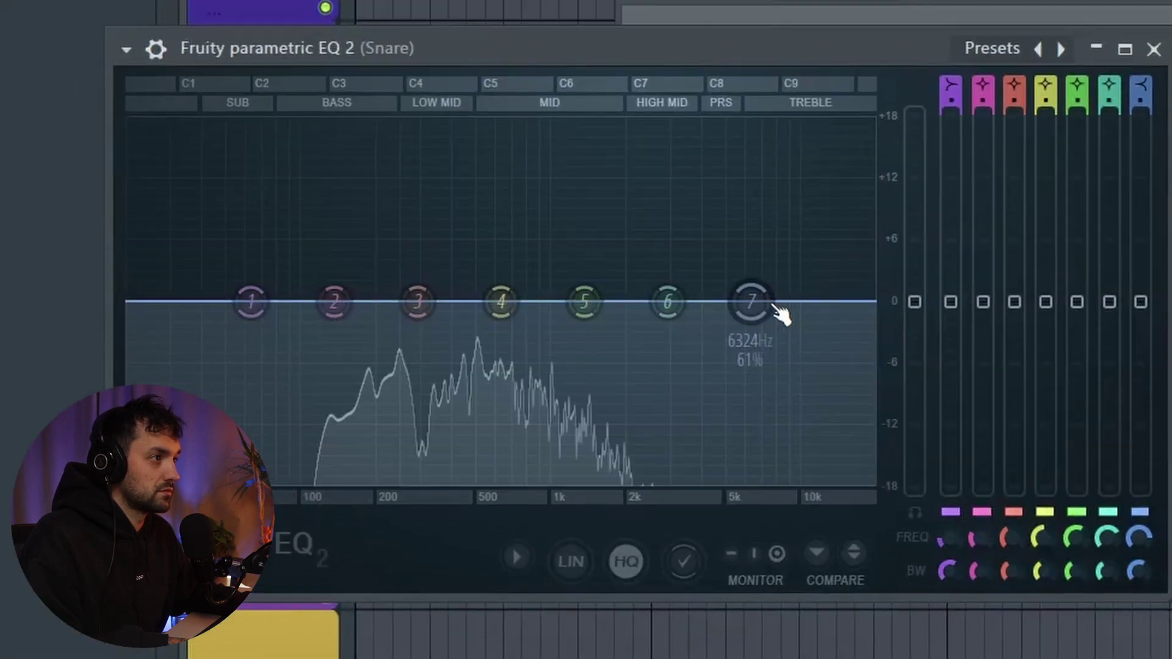
drag(777, 314, 543, 479)
right_click(517, 480)
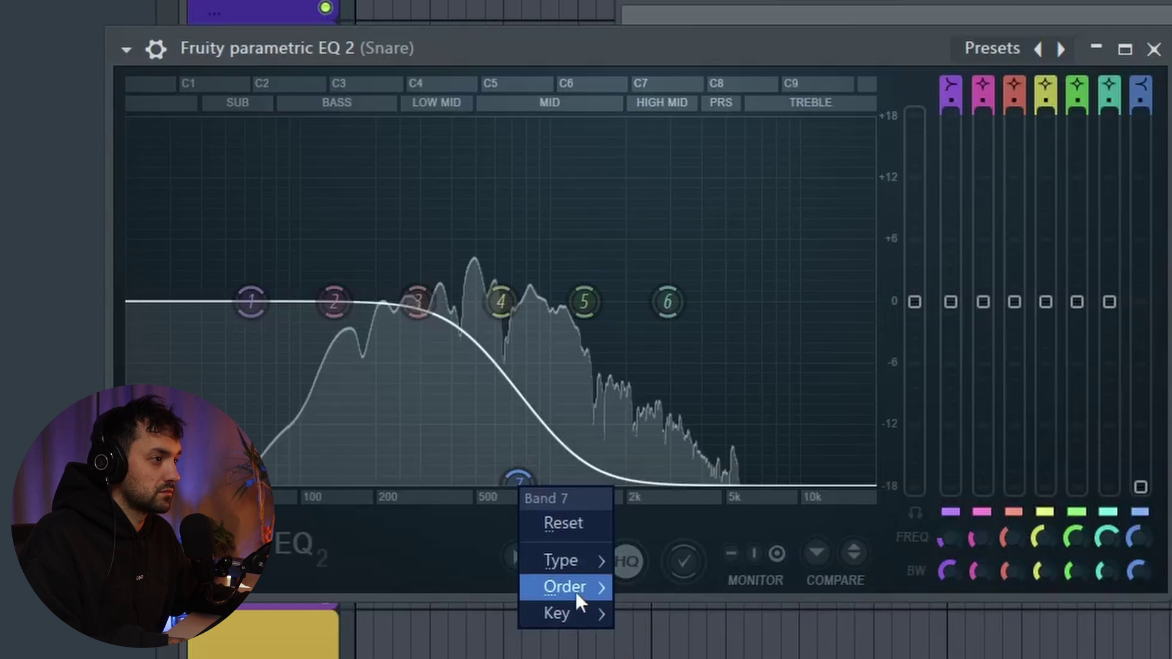
mouse_move(576, 591)
click(682, 582)
drag(518, 480, 616, 480)
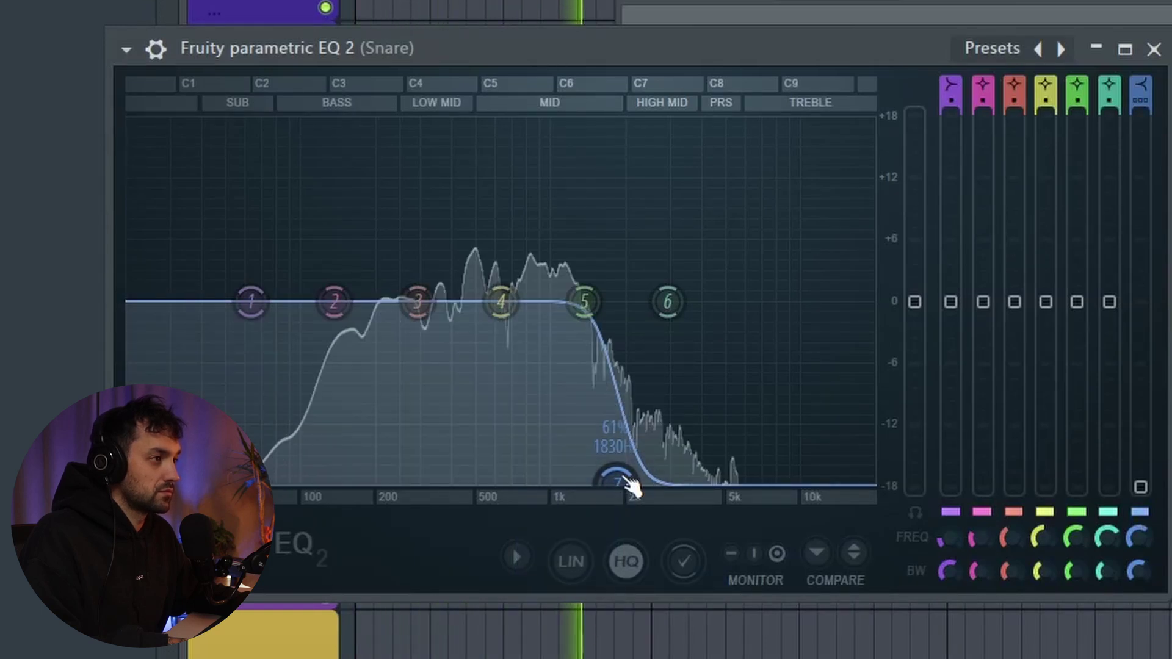
key(Escape)
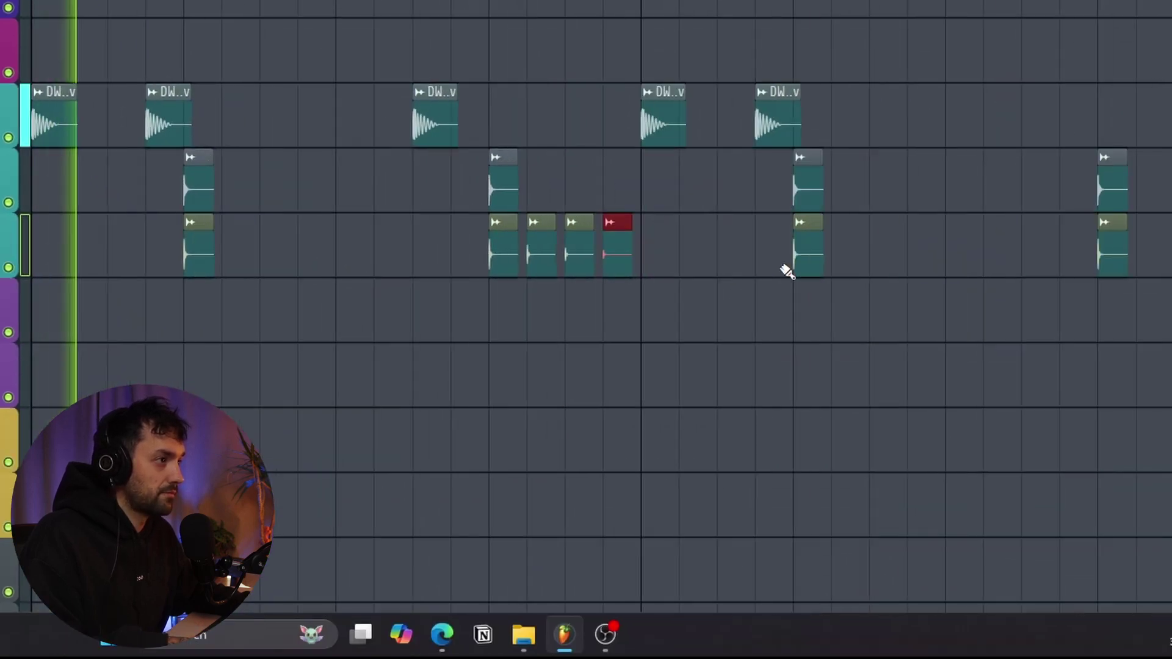
Thin the extra DW Snare - Drop hits after beat 4 of bar 1 to two and copy them to the ends of bars 2 and 3
scroll(747, 278, down, 2)
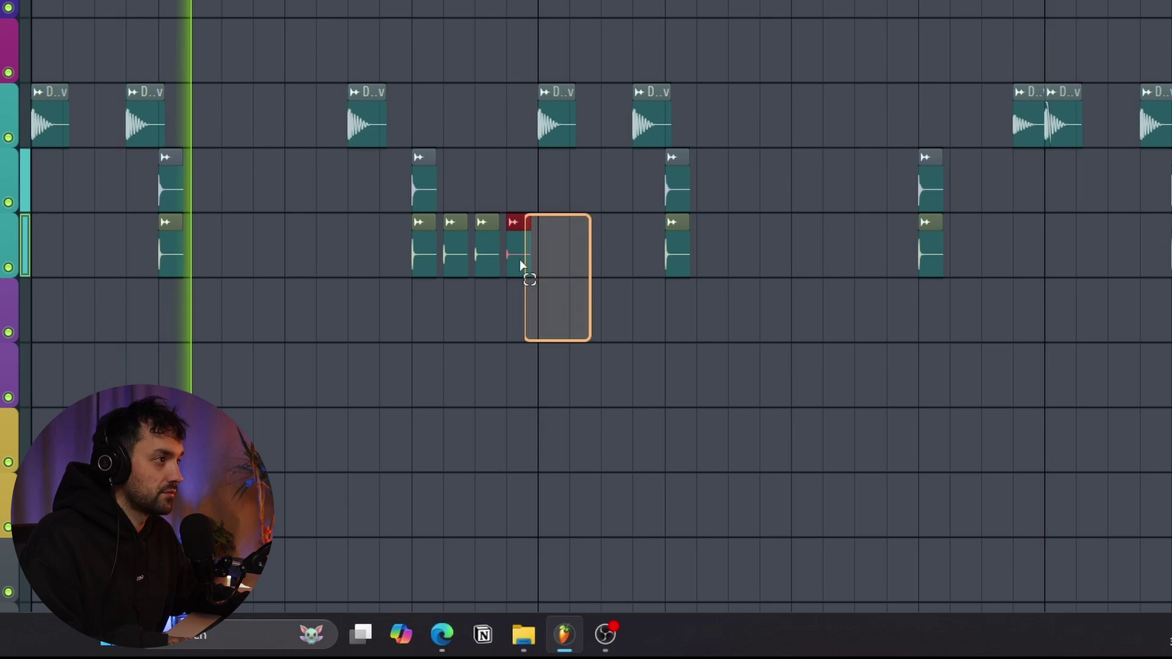
scroll(465, 235, down, 2)
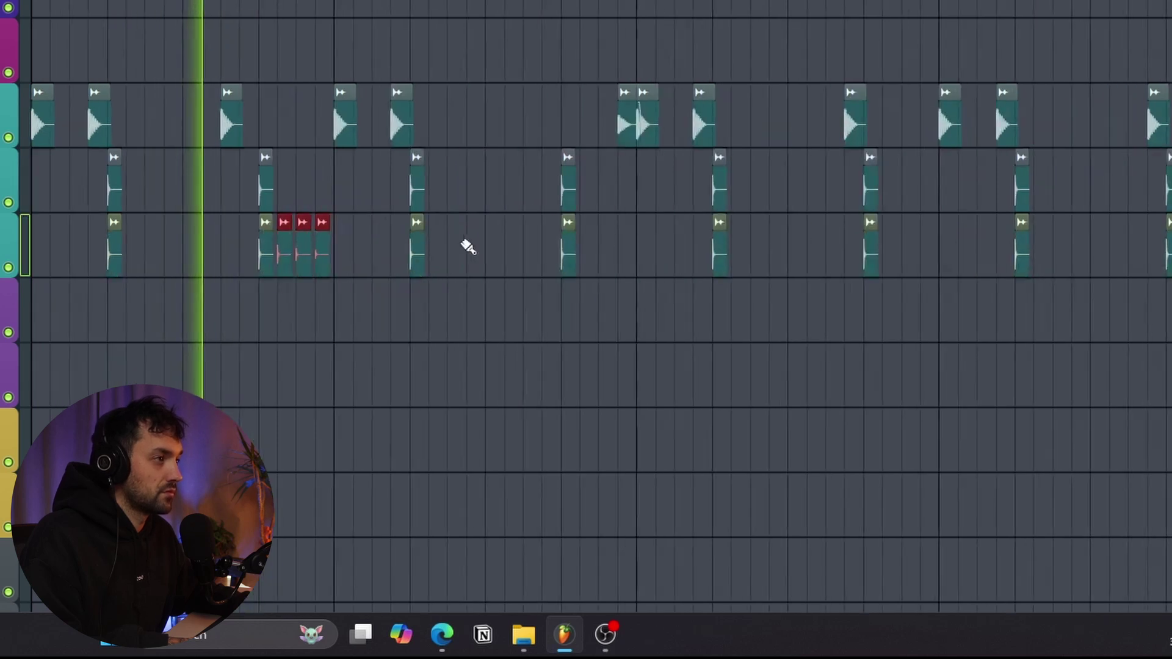
right_click(287, 255)
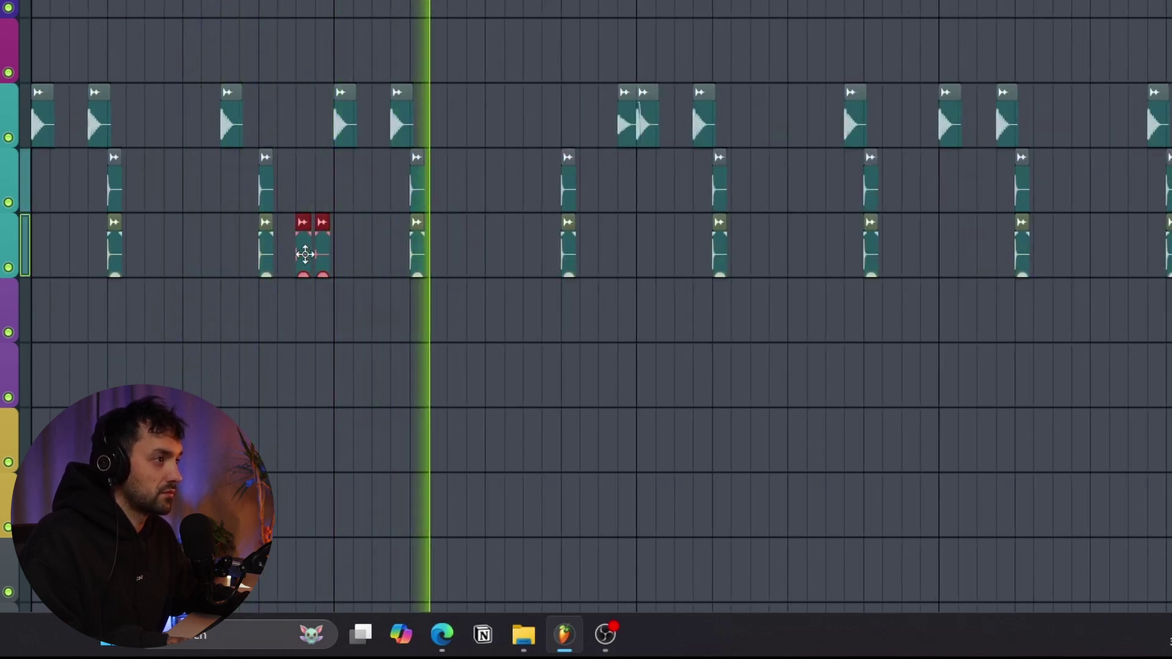
drag(470, 264, 617, 265)
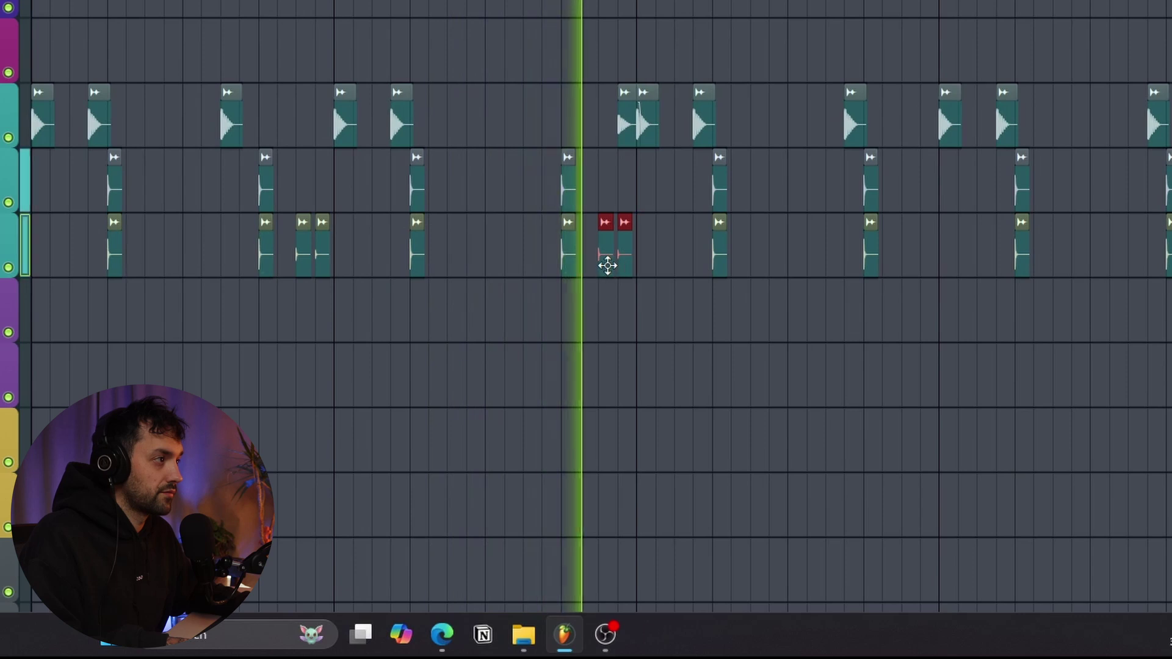
scroll(631, 256, down, 2)
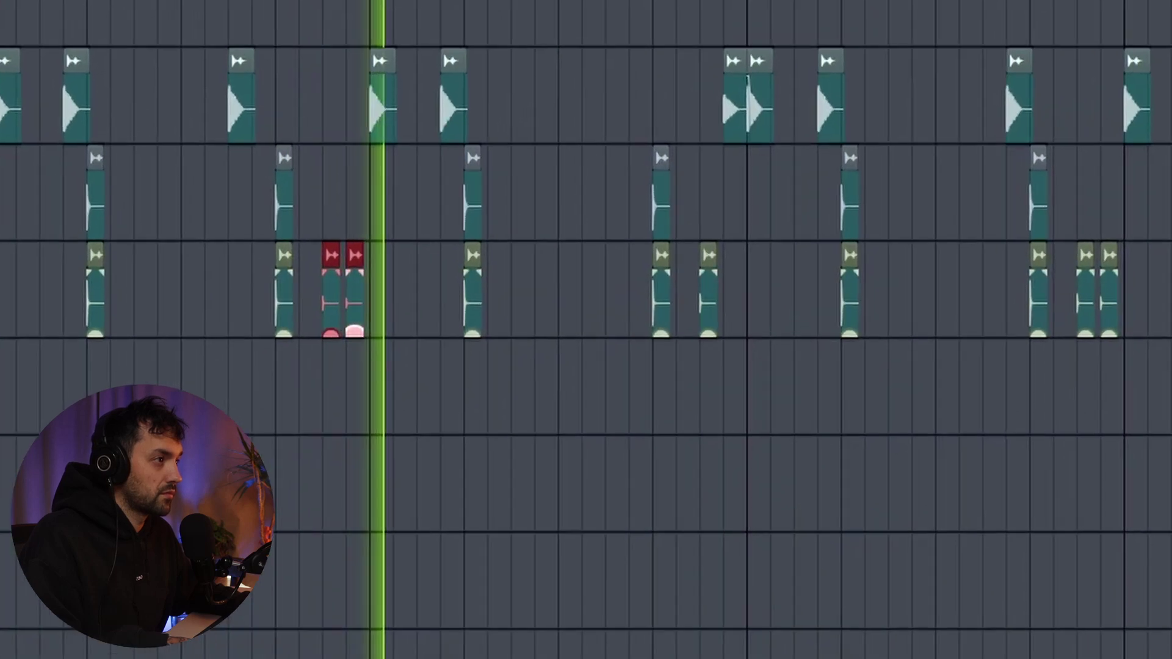
drag(862, 417, 929, 348)
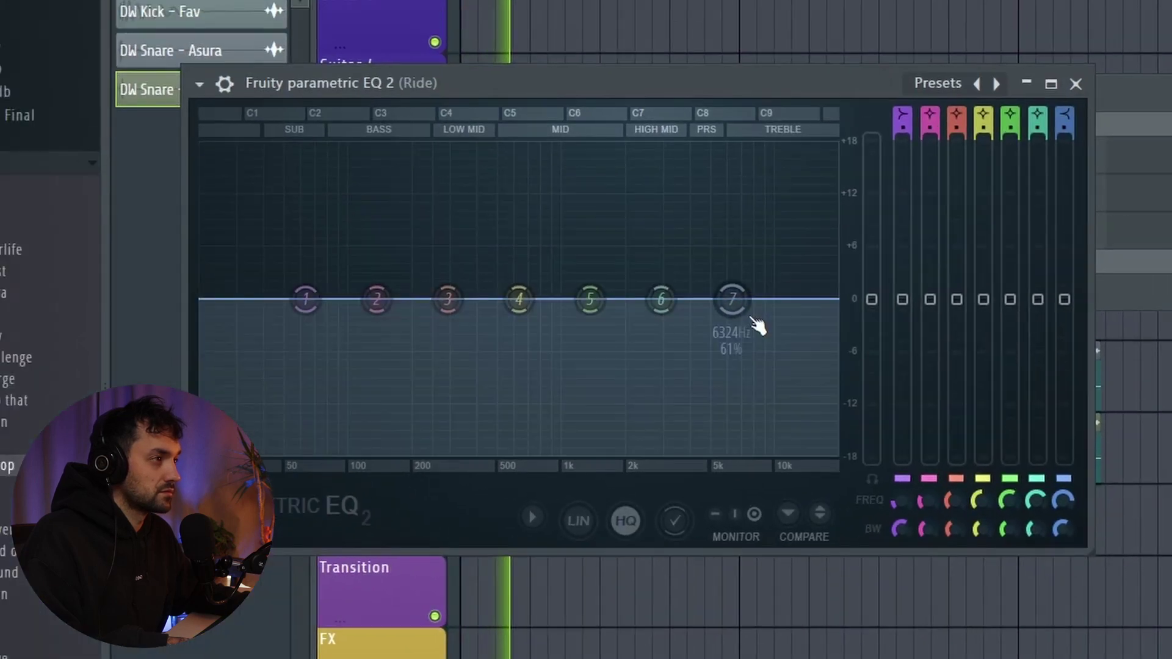
Low-pass the Ride mixer track in Fruity Parametric EQ 2 with band 7 at a steeper order and about 700 Hz
right_click(680, 269)
mouse_move(729, 357)
click(810, 387)
drag(745, 324, 553, 452)
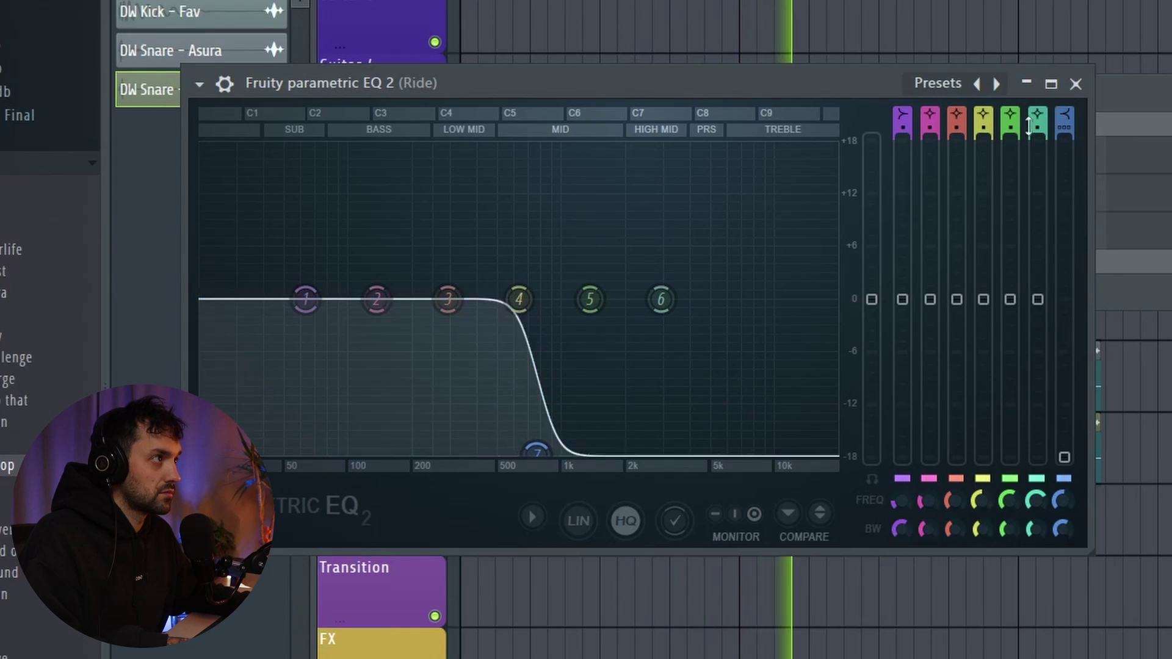
click(1075, 84)
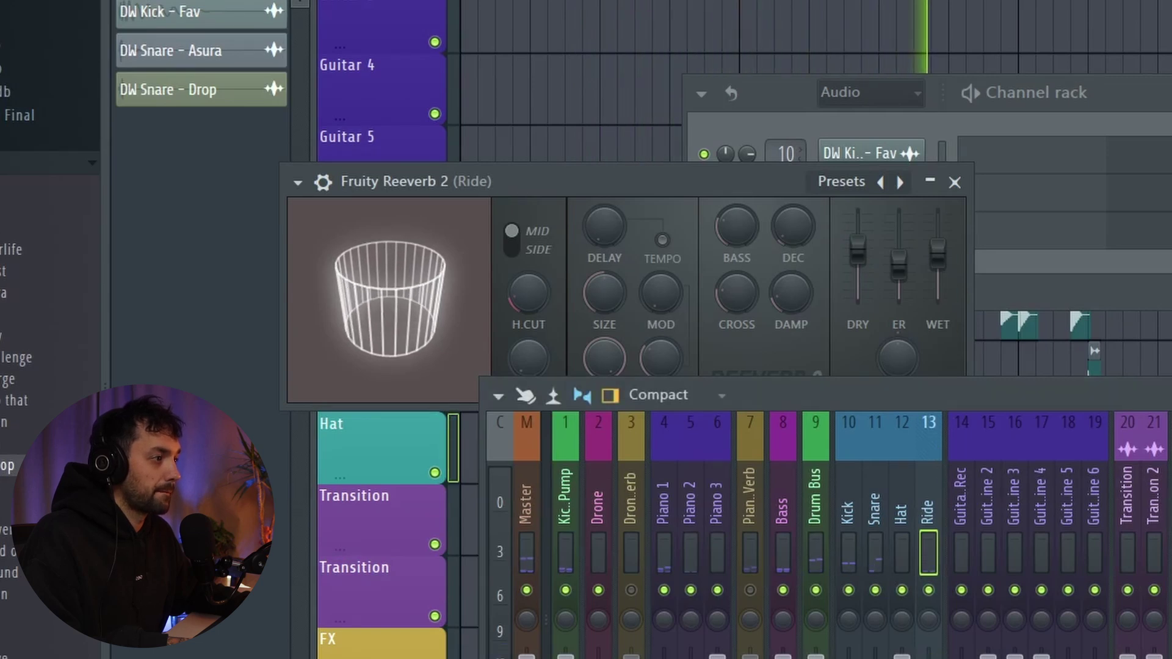
key(Escape)
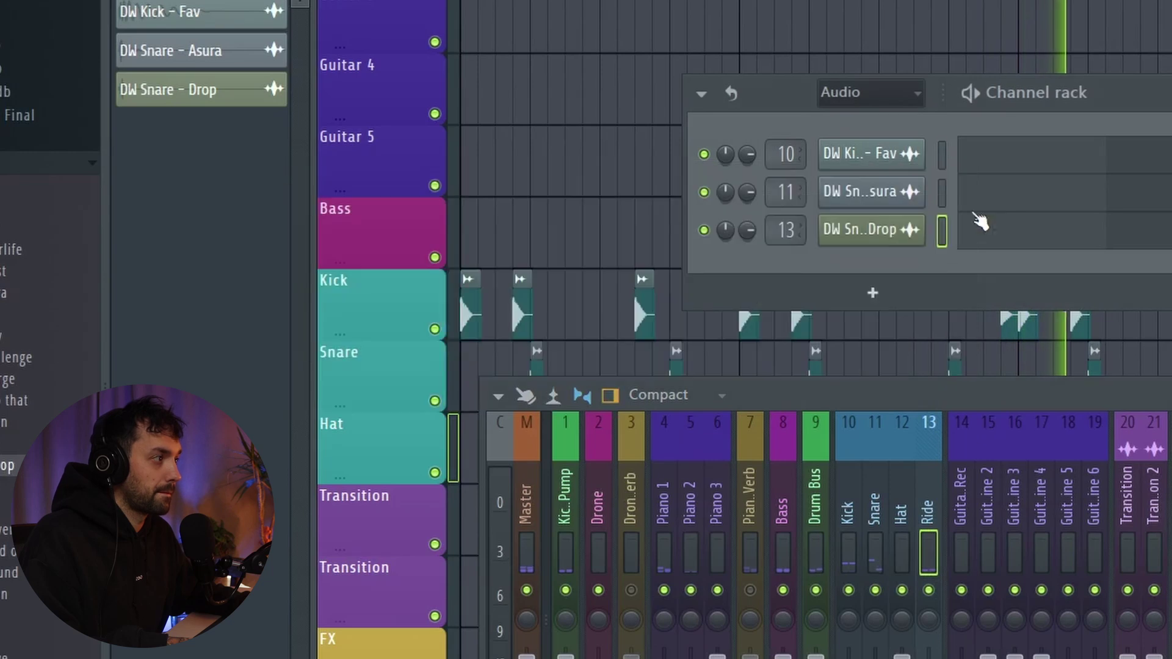
click(1169, 464)
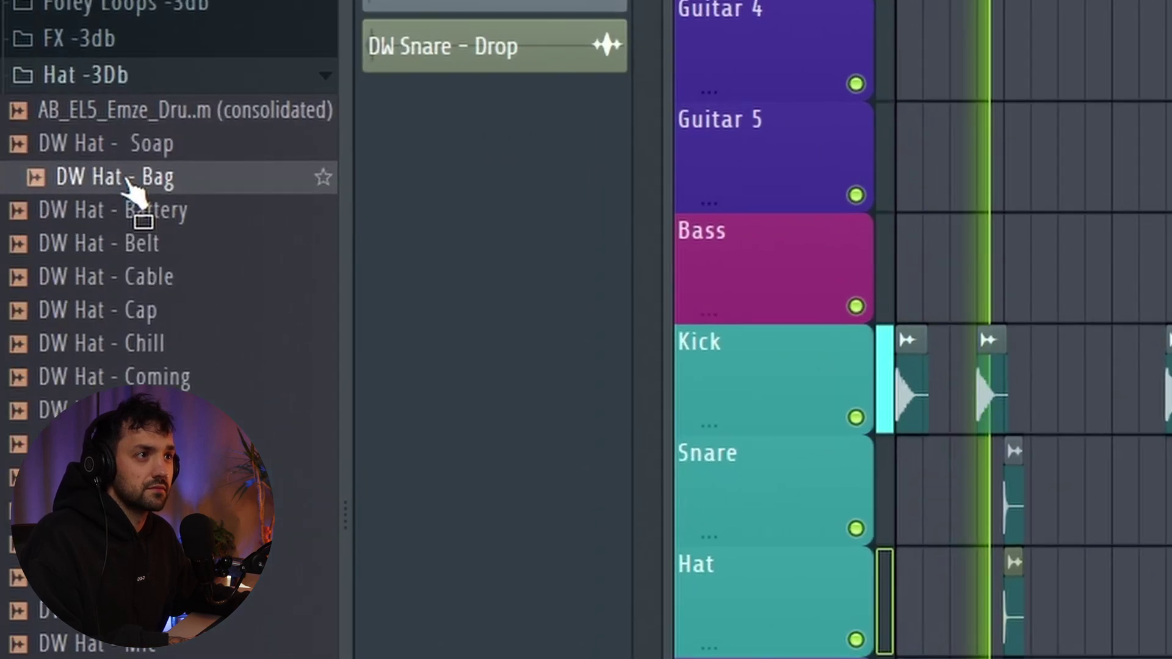
Add the DW Hat - Bag sample on a new playlist track below Hat and paint evenly spaced hits from bar 1
drag(126, 189, 408, 305)
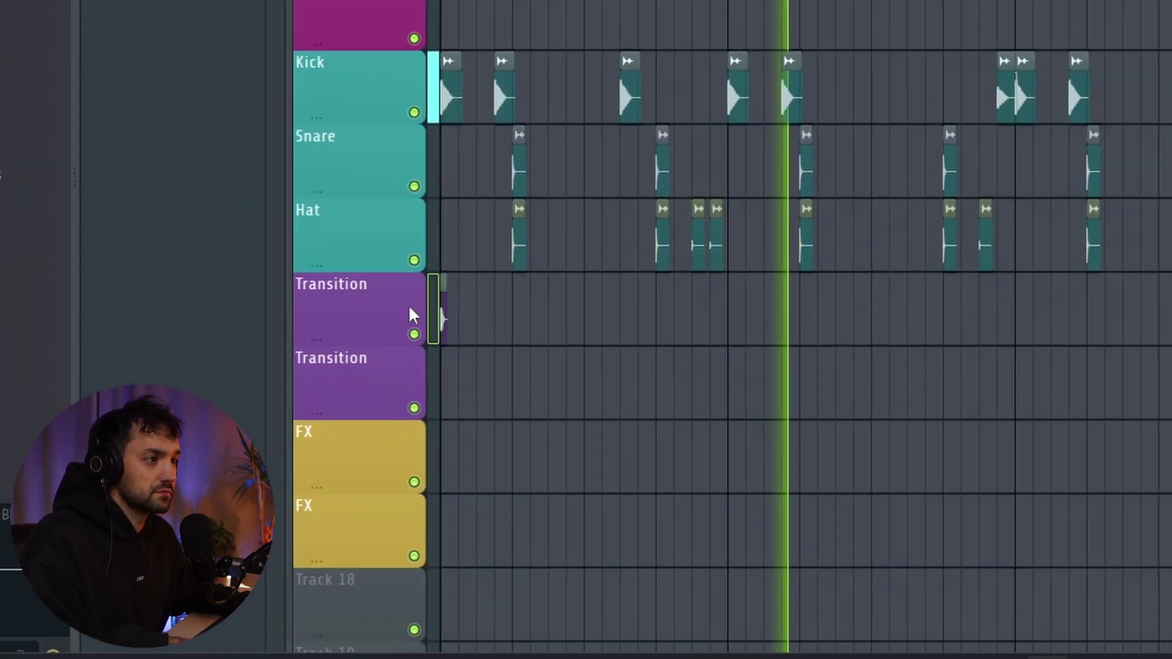
click(479, 318)
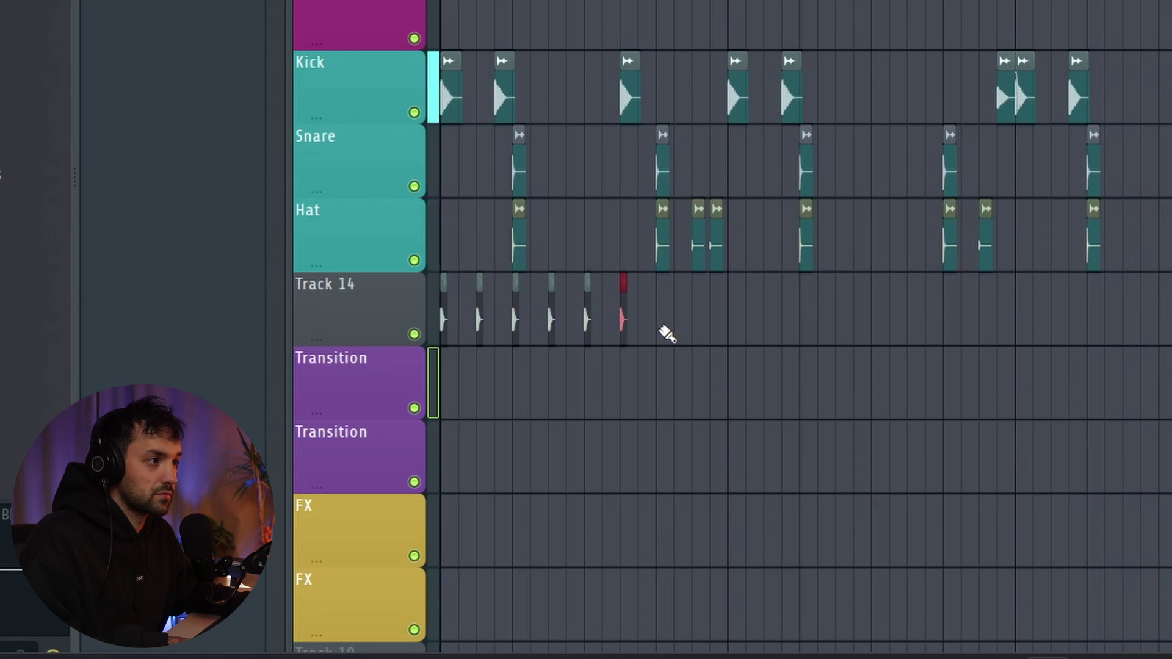
click(622, 282)
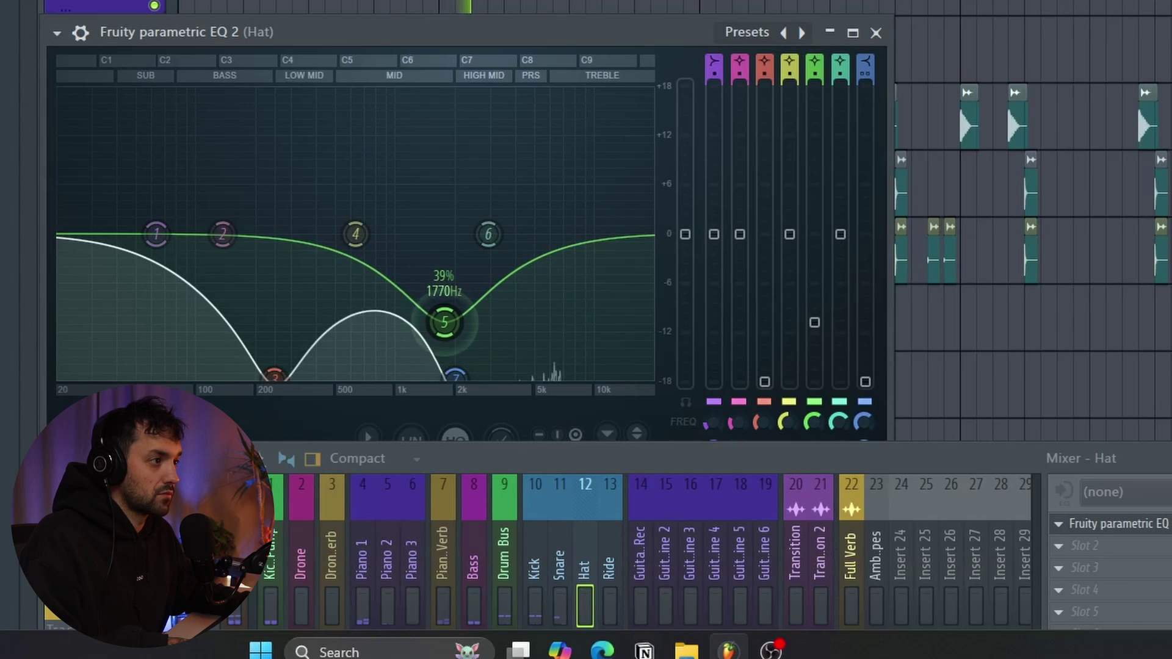
Set band 5 of the Hat mixer track's Fruity Parametric EQ 2 to about -7 dB near 2 kHz
key(space)
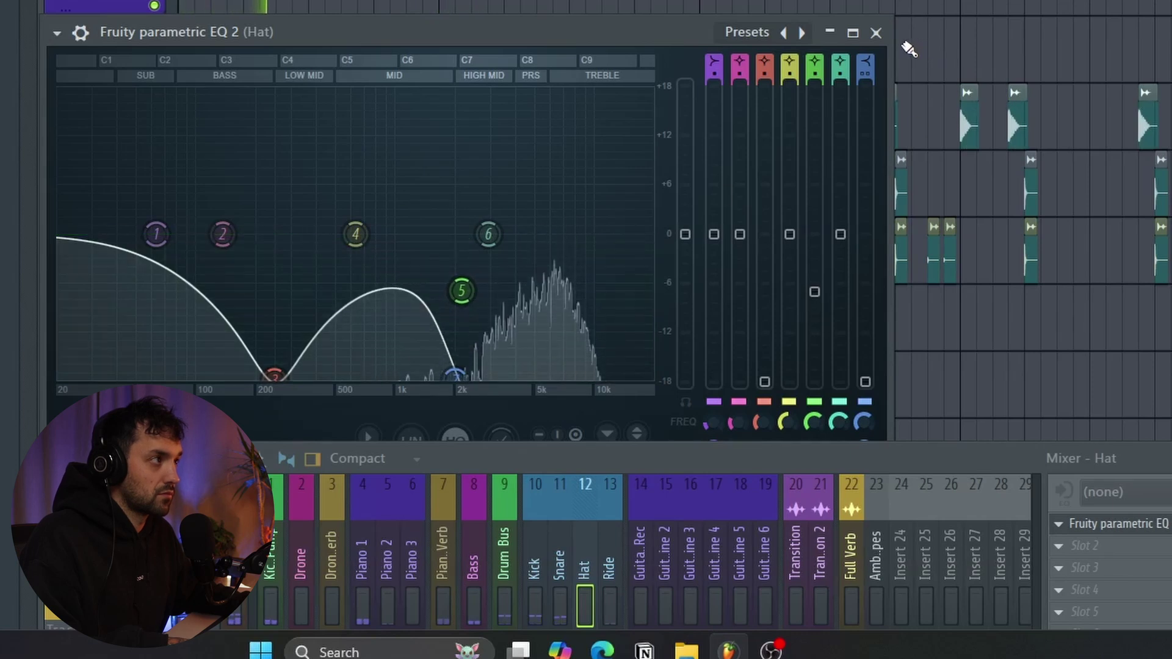
click(875, 33)
Vary the volume of every second DW Hat - Bag hit on Track 14 and repeat the pattern across all four bars
scroll(191, 313, up, 3)
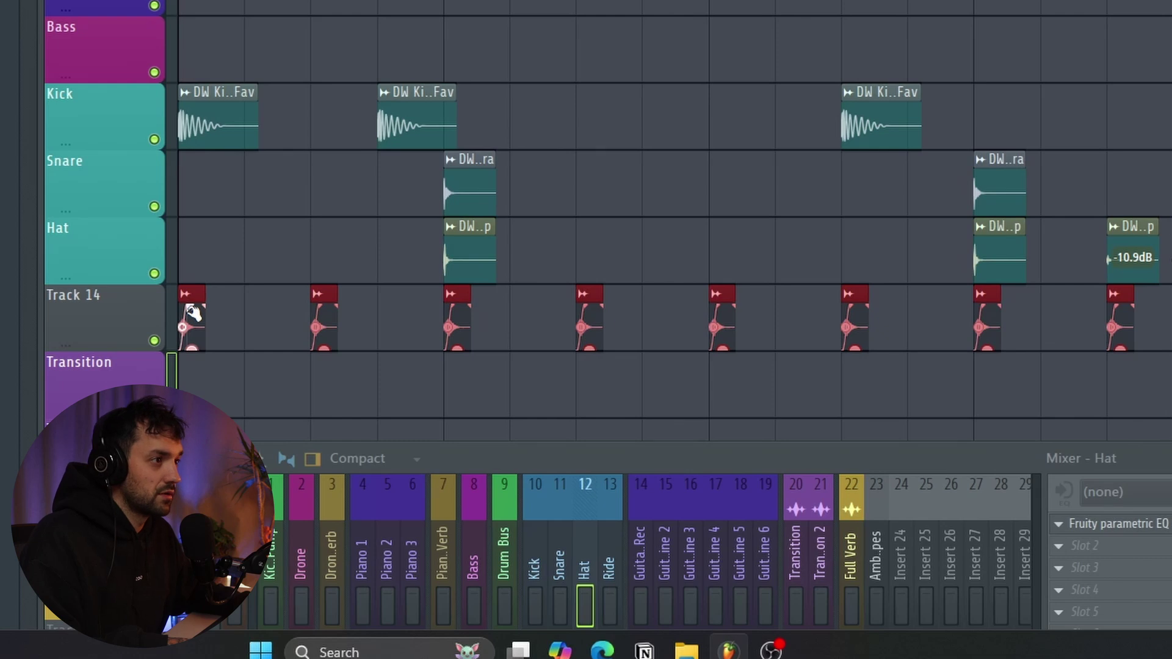
scroll(196, 340, down, 1)
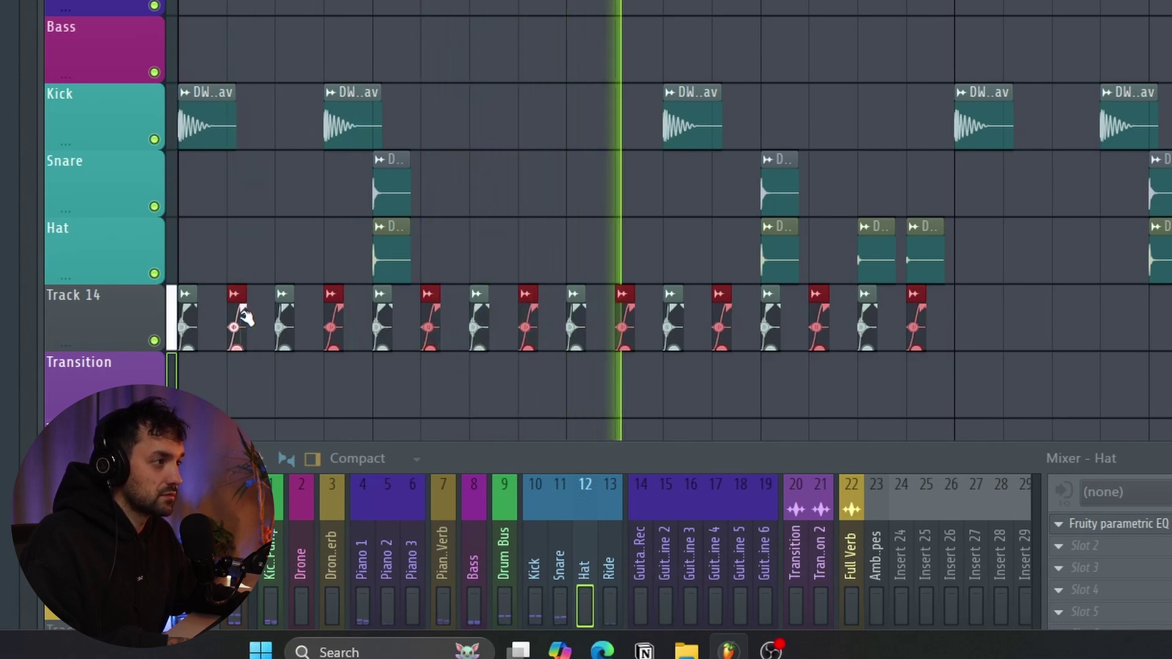
scroll(818, 369, down, 3)
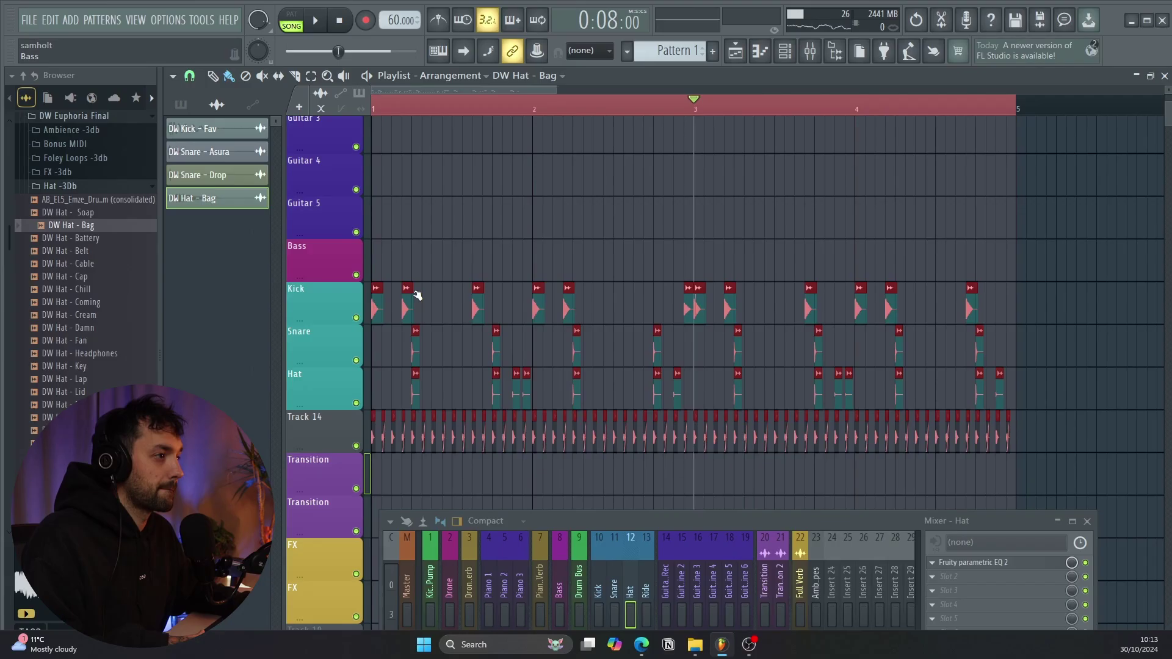
Look through the Euphoria Sleepy Lo-Fi Collection web page, from the included kits down to the bundle offer
click(58, 186)
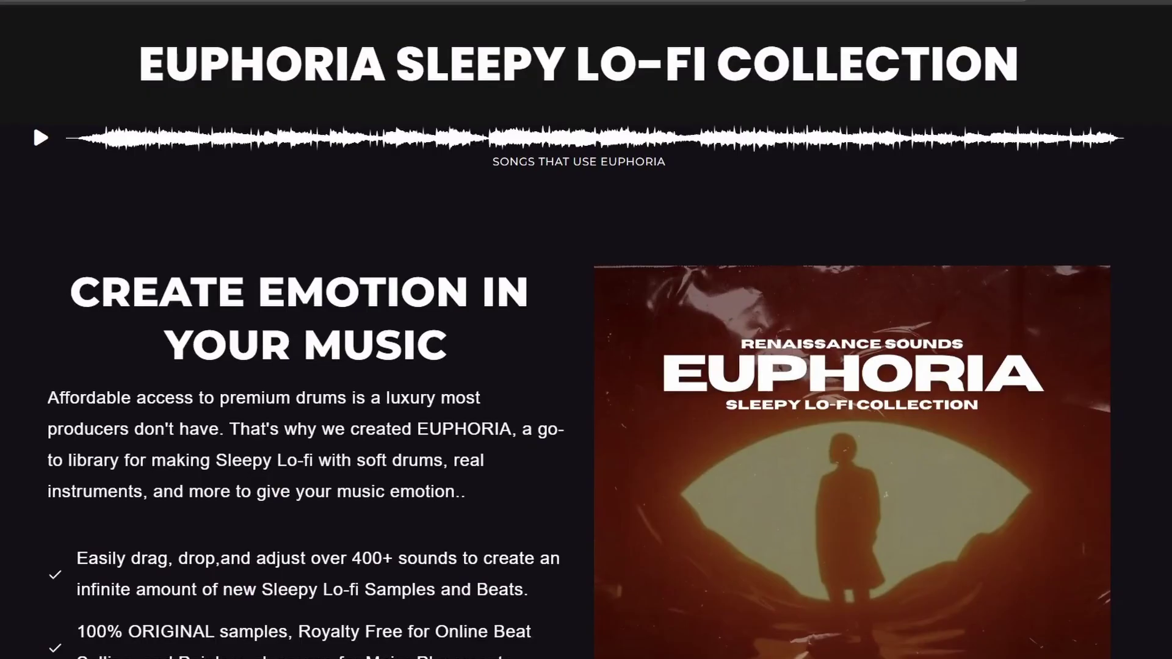
scroll(32, 121, down, 15)
scroll(585, 330, down, 15)
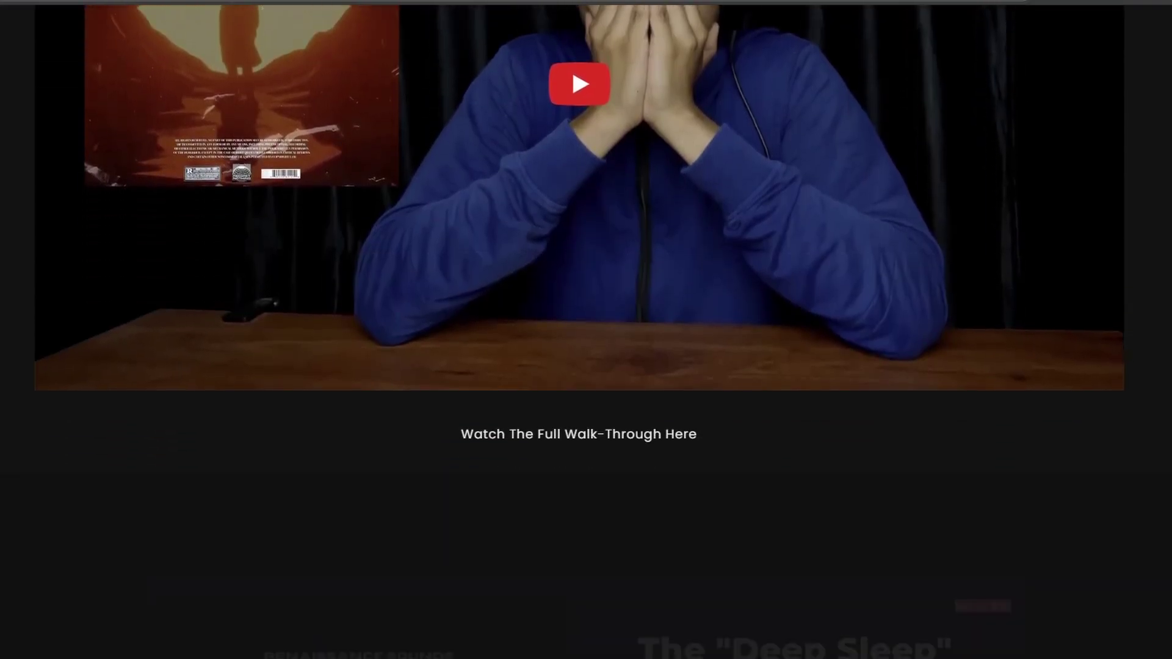
scroll(586, 329, down, 15)
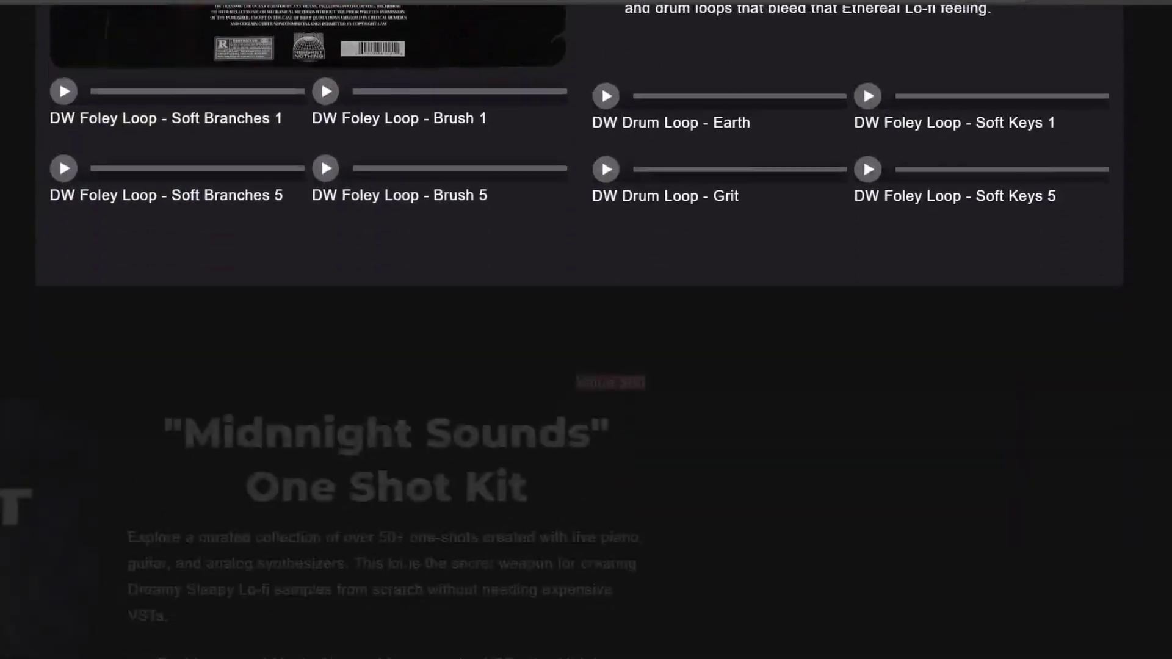
scroll(586, 330, down, 15)
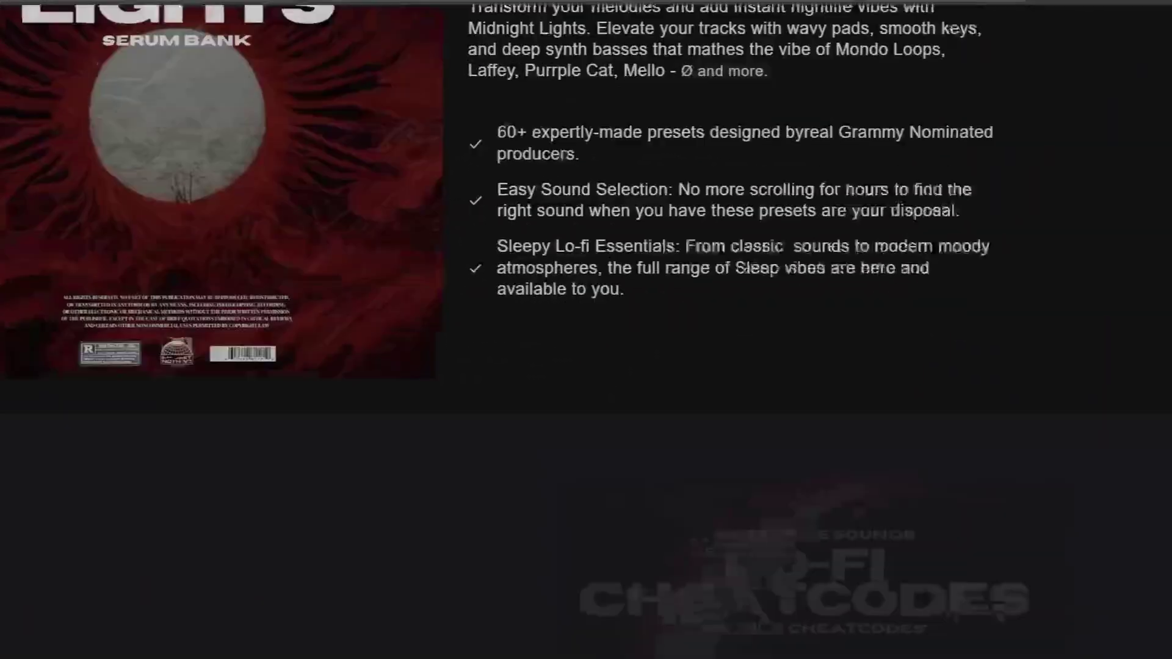
scroll(586, 329, down, 15)
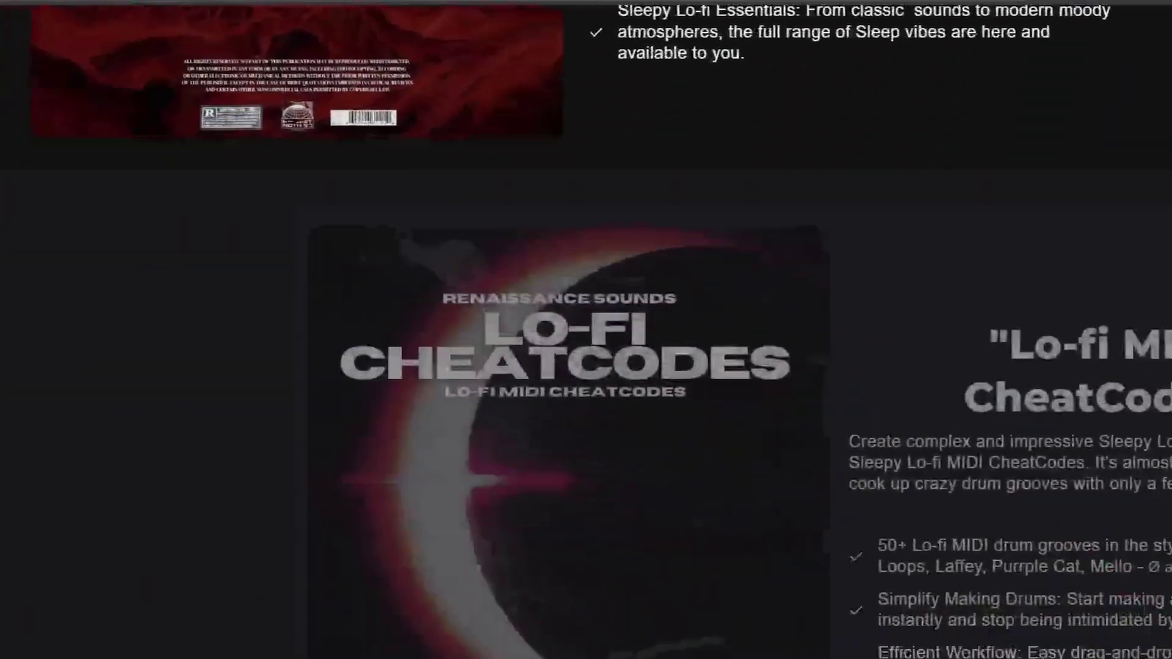
scroll(586, 329, down, 2)
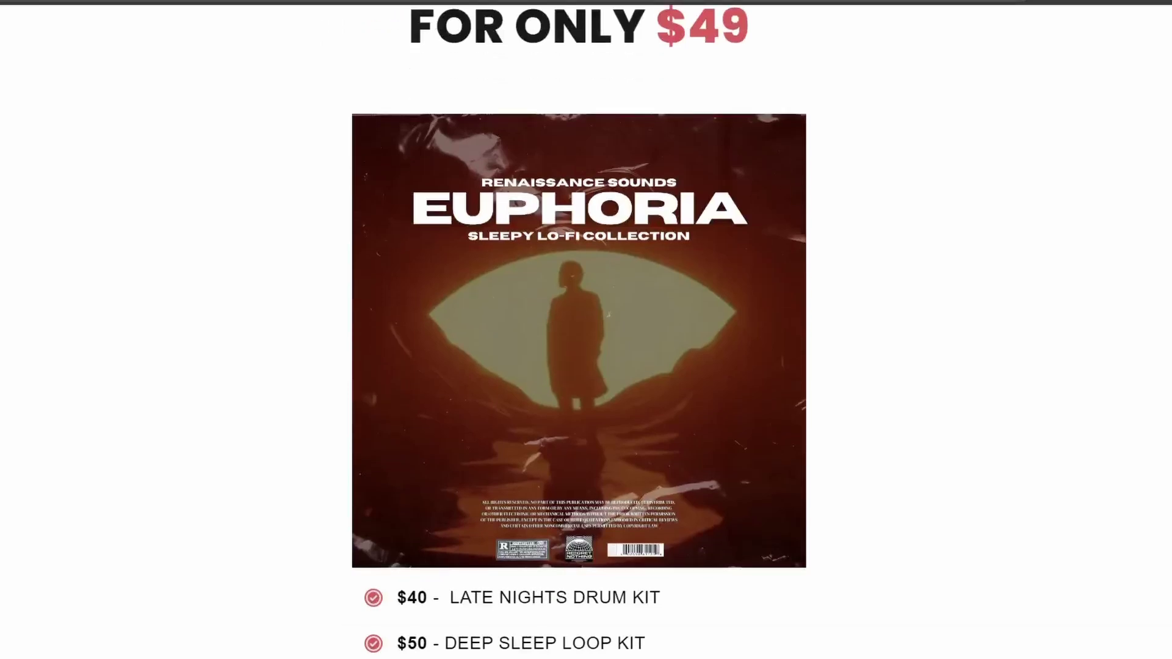
scroll(585, 329, down, 12)
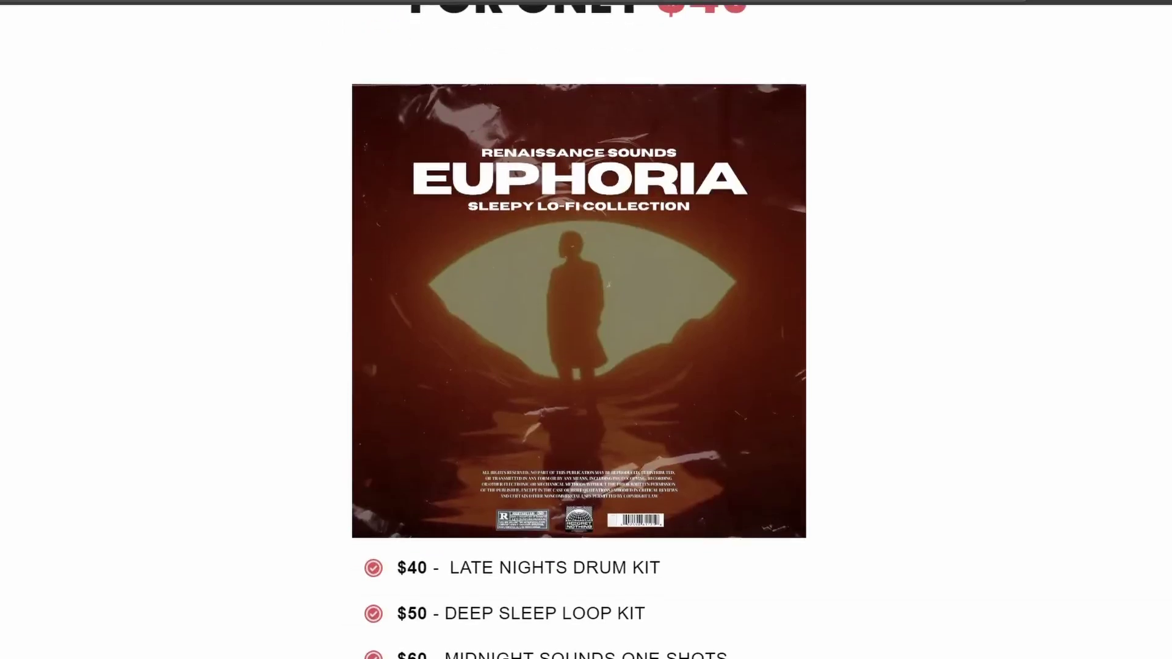
scroll(586, 329, down, 11)
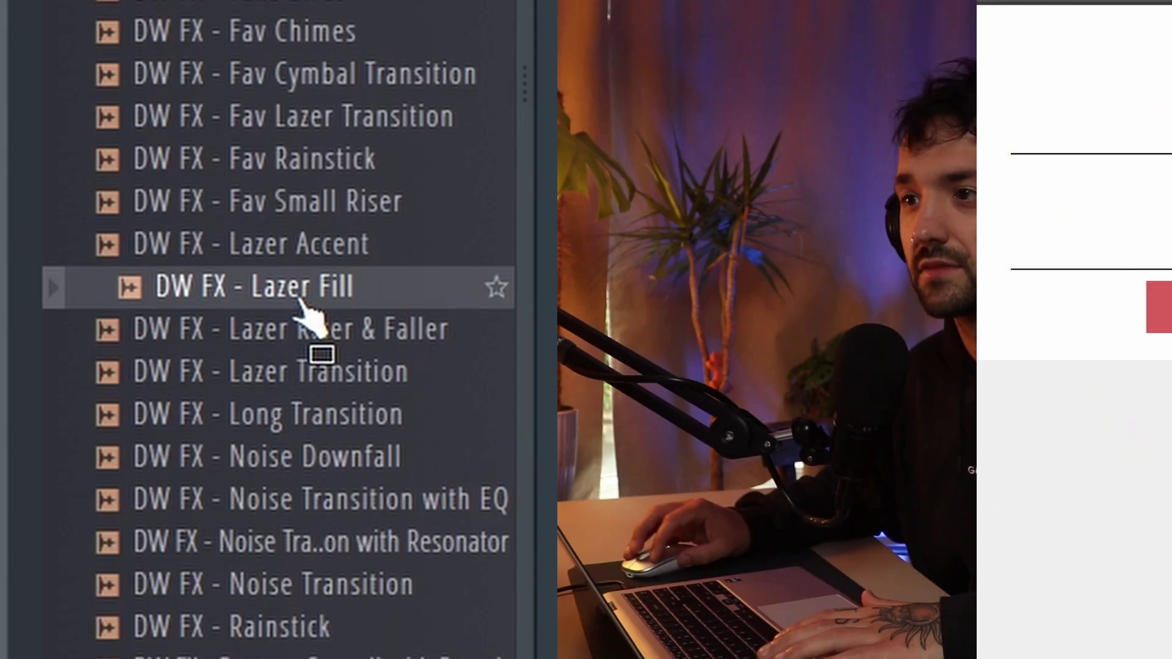
Browse the DW Euphoria Final sample folders in FL Studio and audition hat, kick and open hat samples
scroll(369, 391, down, 5)
scroll(372, 305, up, 10)
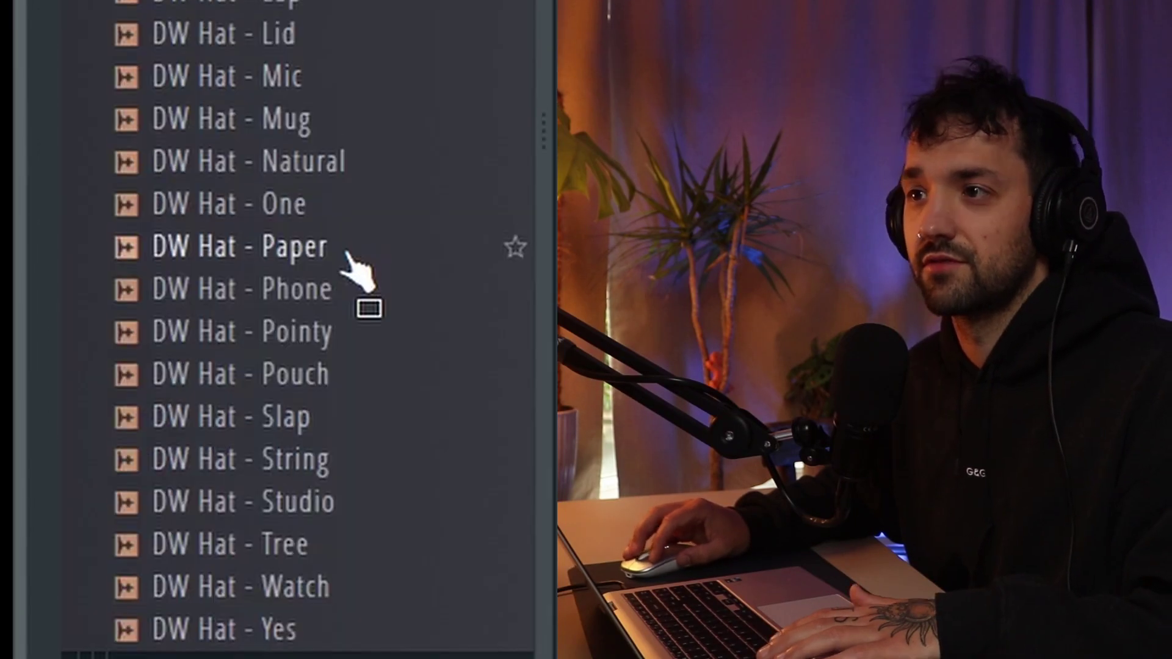
click(346, 251)
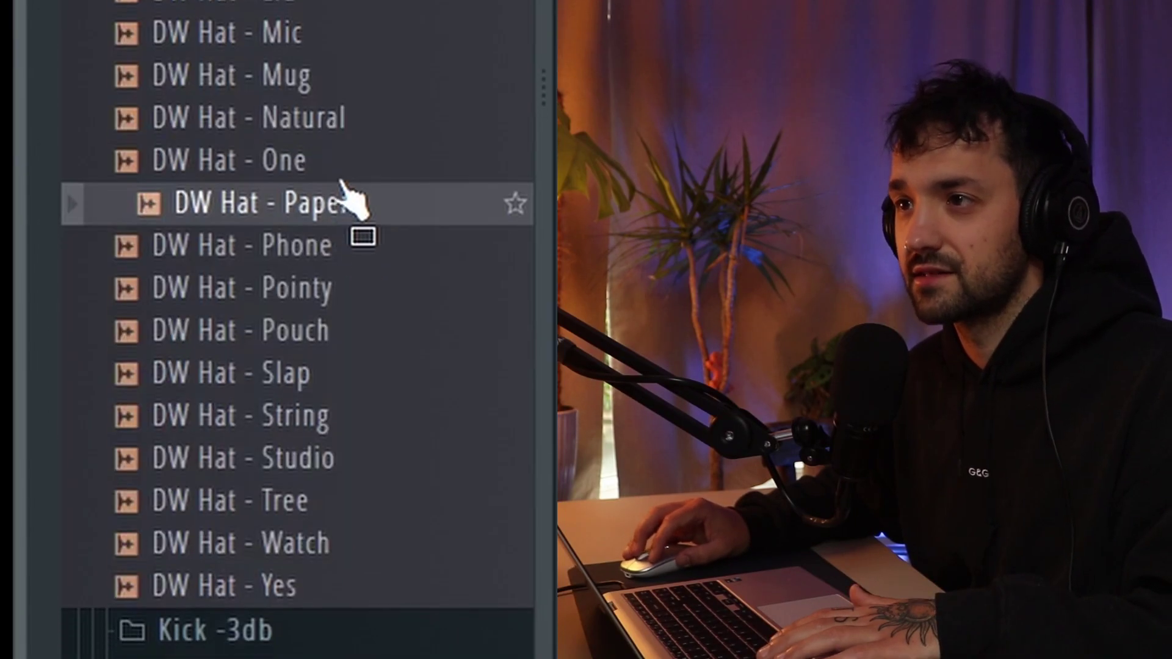
click(343, 204)
click(343, 164)
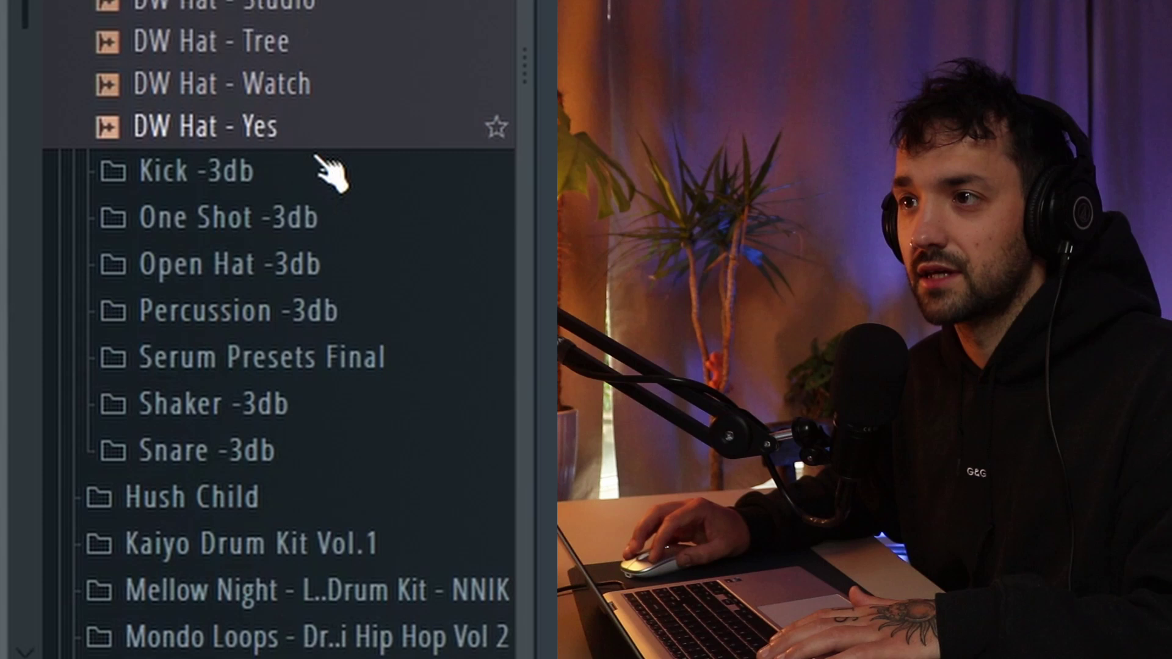
click(317, 165)
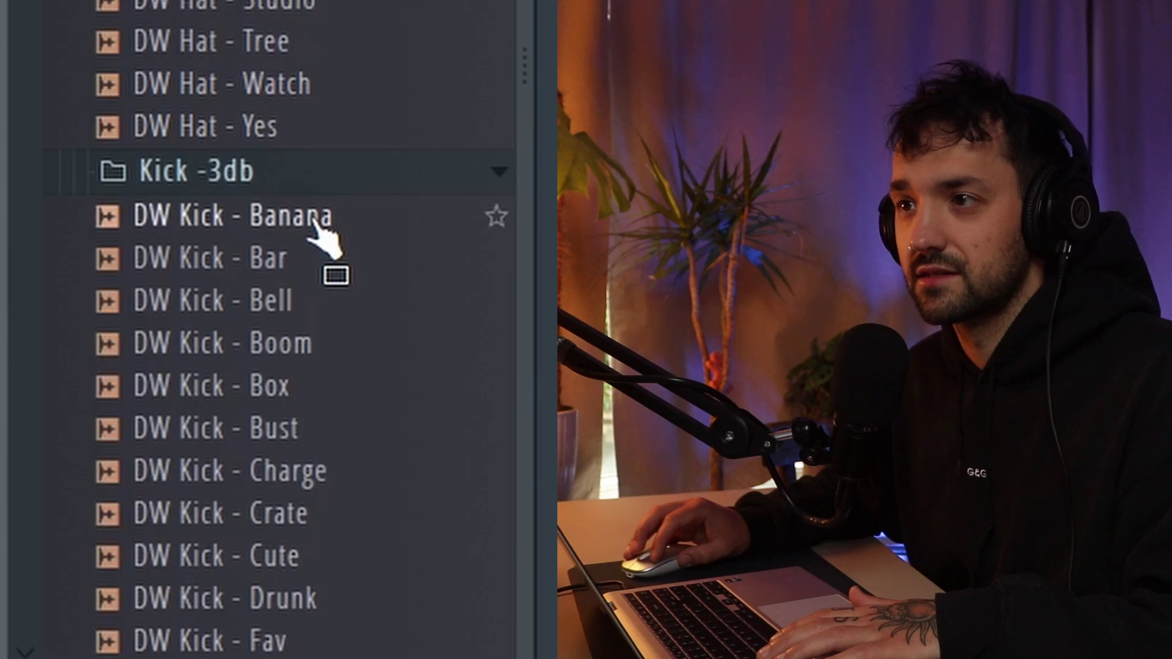
click(308, 256)
click(309, 385)
scroll(310, 305, down, 10)
click(310, 189)
click(311, 230)
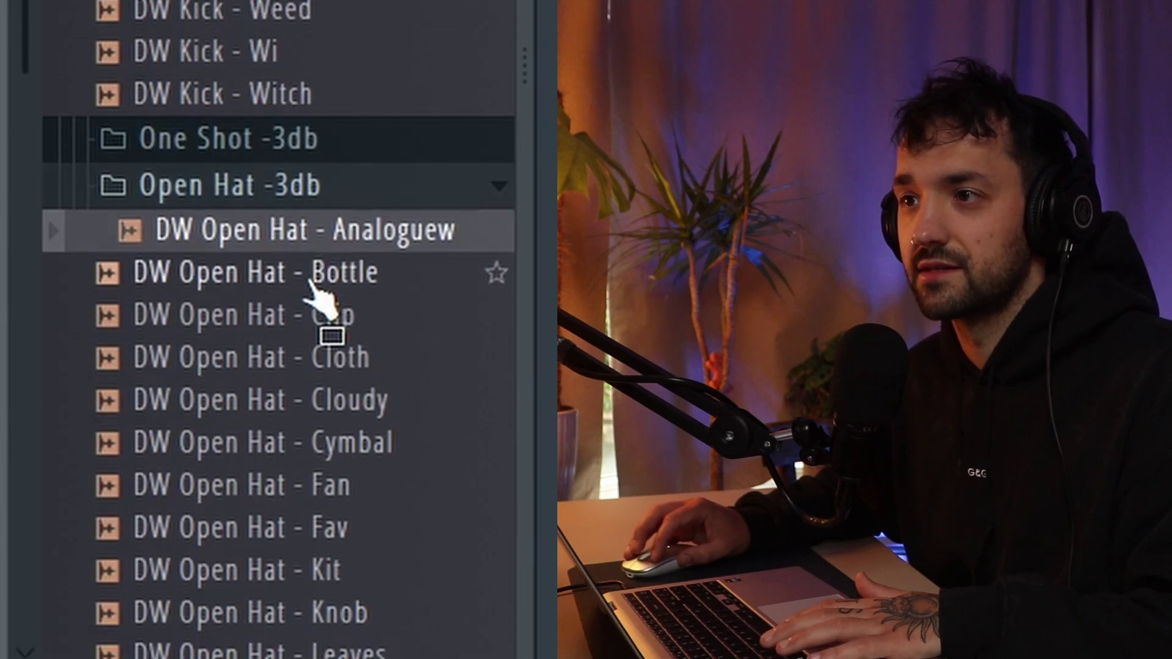
click(308, 272)
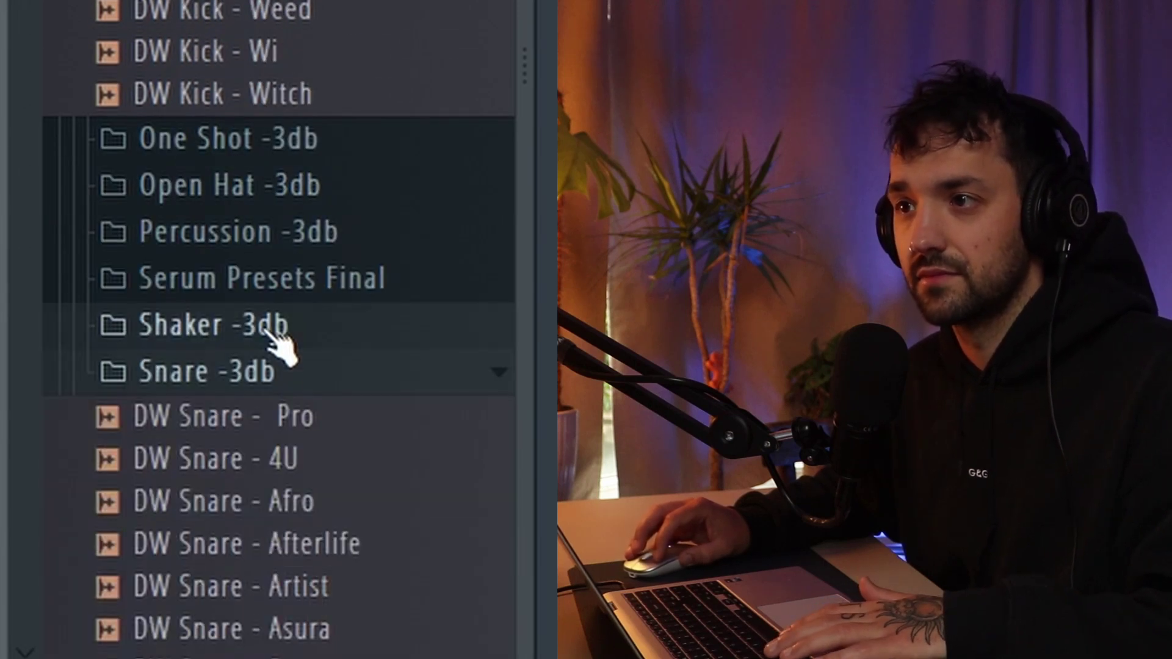
Audition samples from the Shaker -3db and One Shot -3db folders, including BS Lofi Sub, and collapse the folders
click(280, 332)
click(284, 412)
click(287, 539)
click(301, 332)
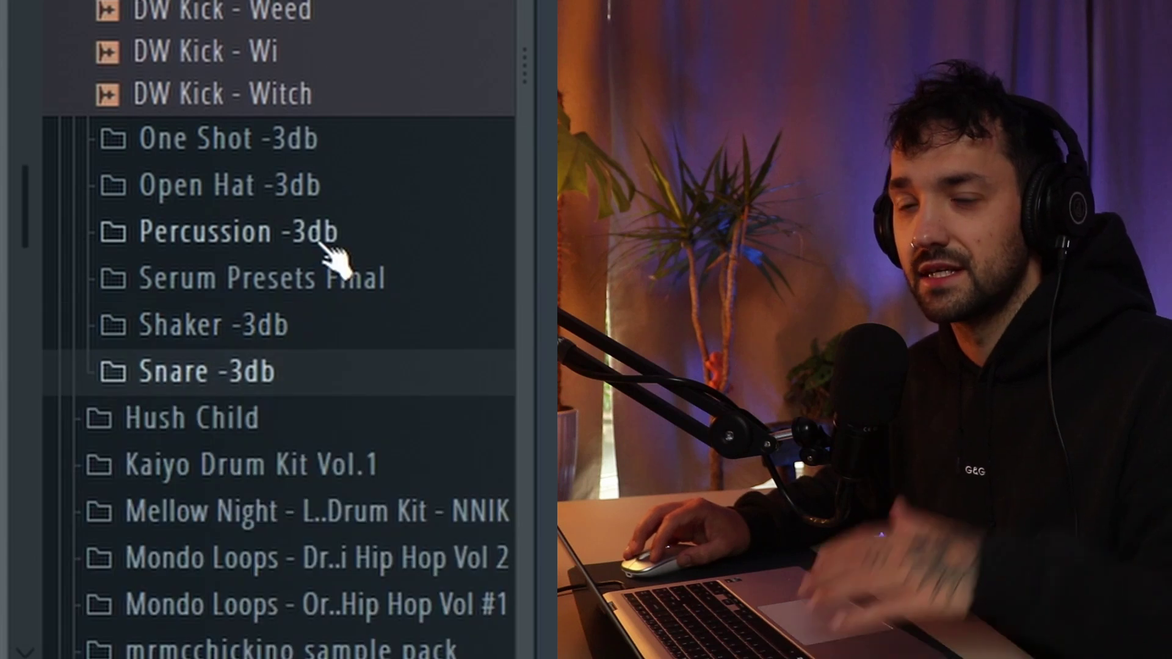
scroll(335, 262, up, 3)
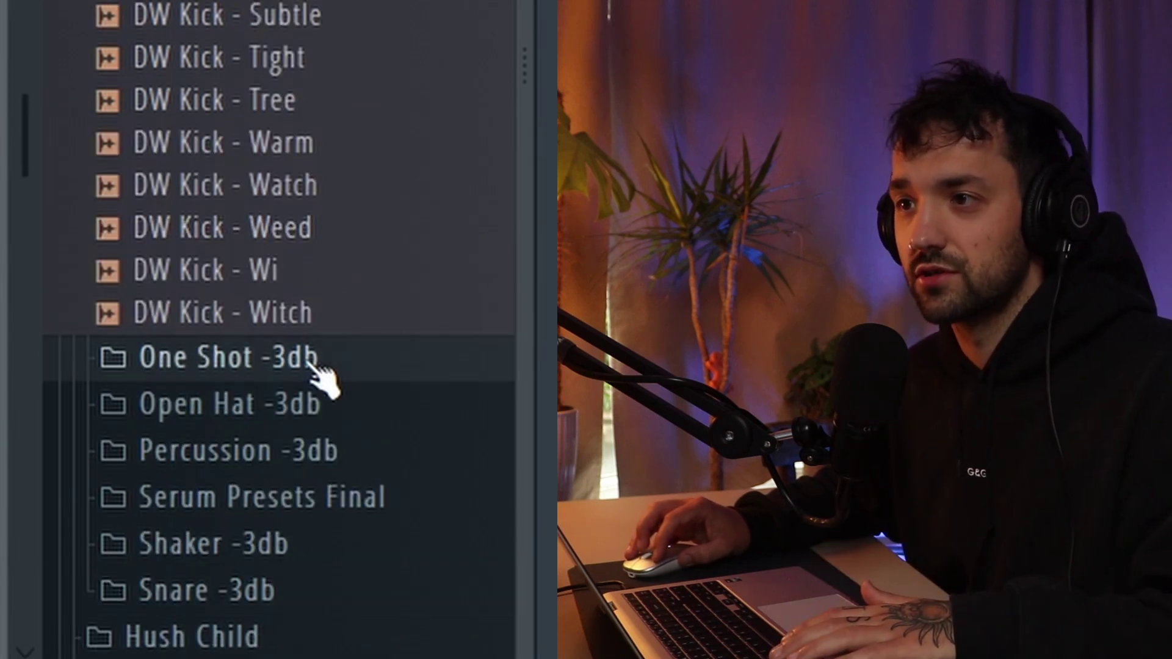
click(310, 359)
click(318, 445)
scroll(332, 536, down, 6)
click(317, 301)
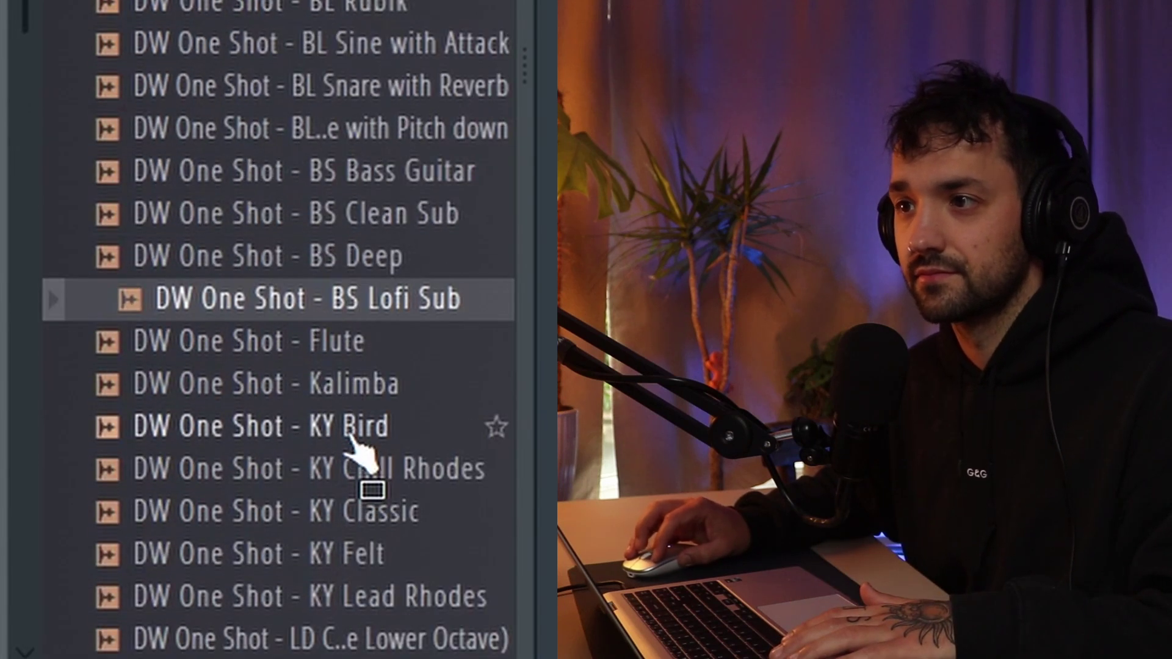
scroll(353, 449, up, 7)
scroll(353, 449, up, 15)
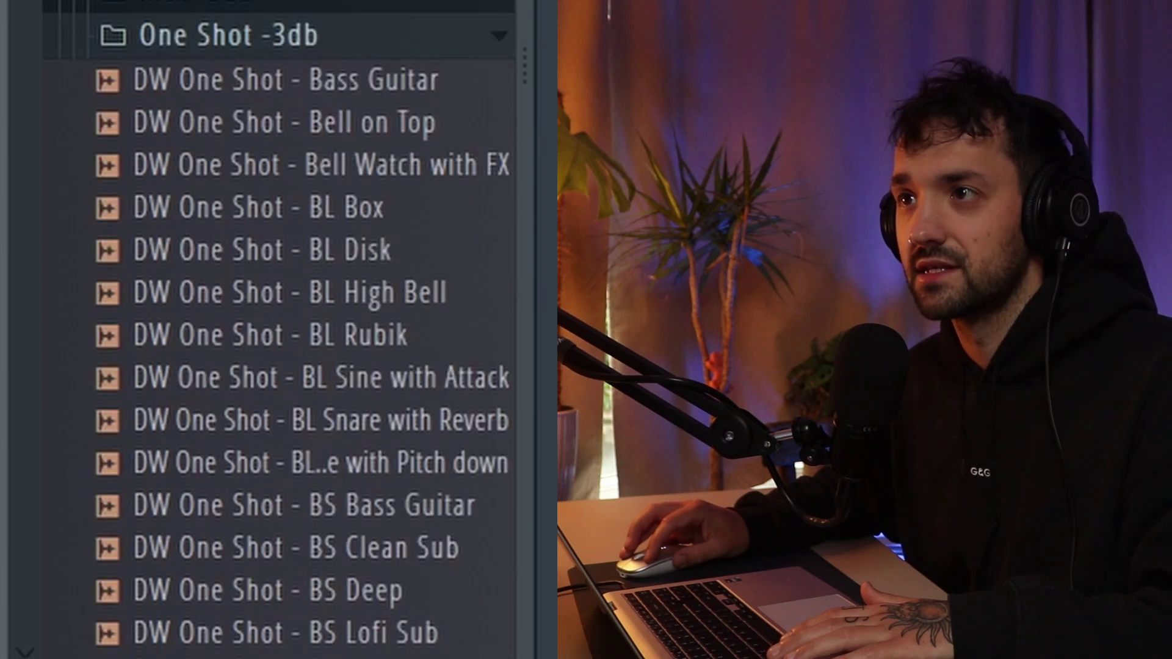
click(295, 45)
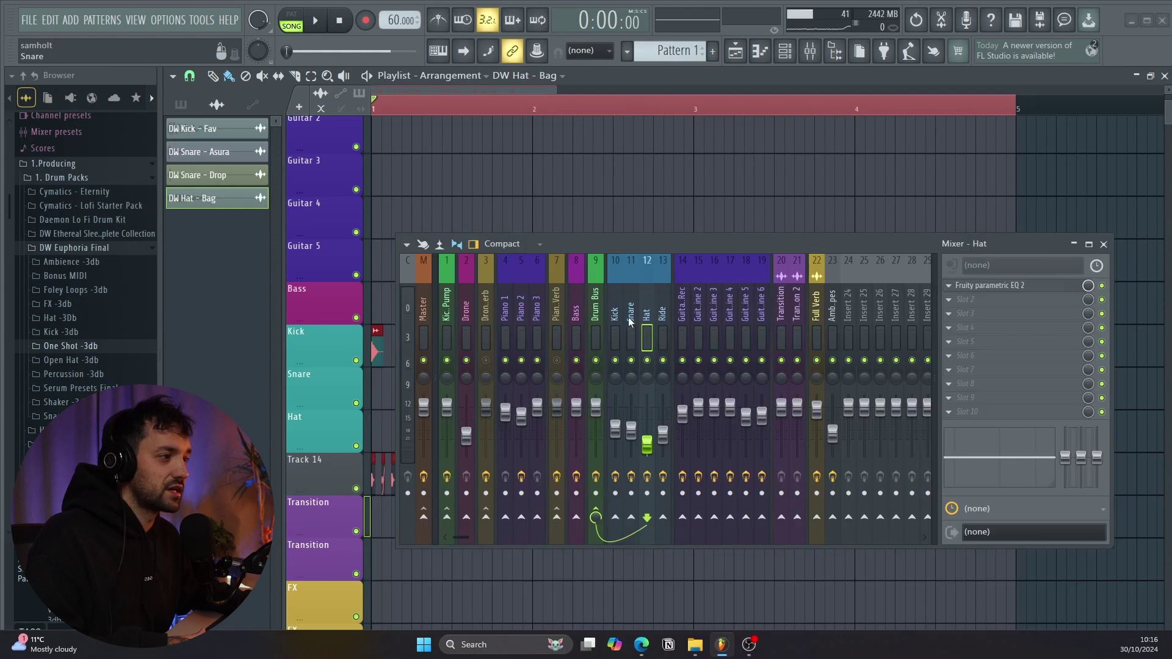
Set up sidechain routing into the Hat mixer track and load Fruity Limiter in its second effect slot
right_click(647, 518)
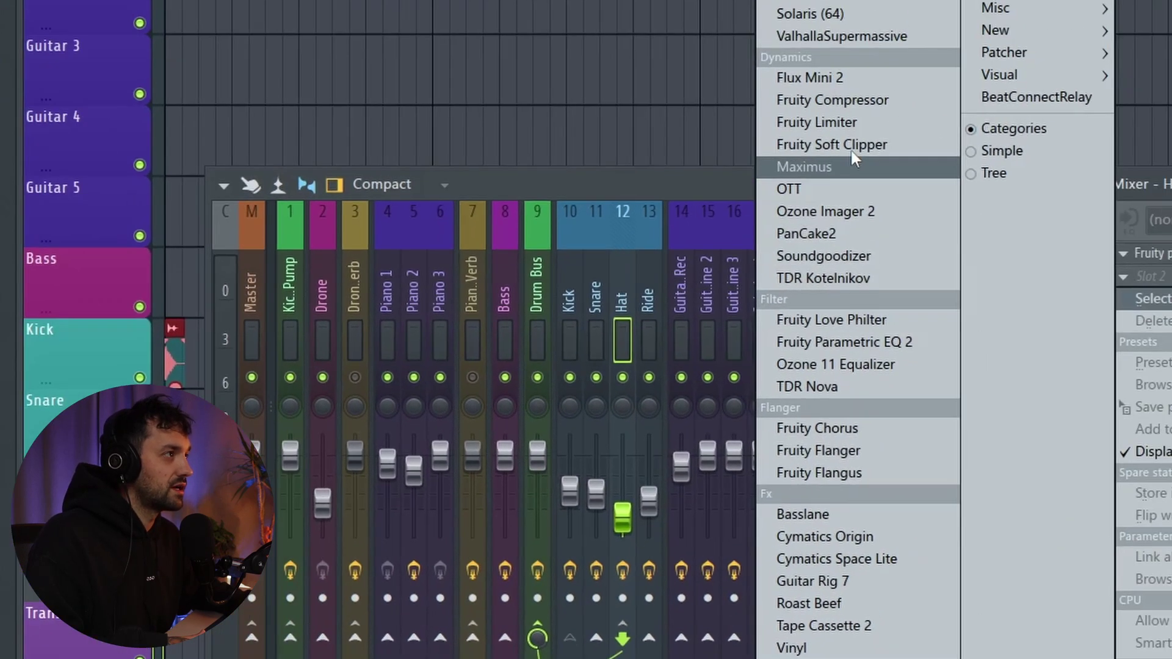
click(812, 121)
drag(833, 224, 853, 577)
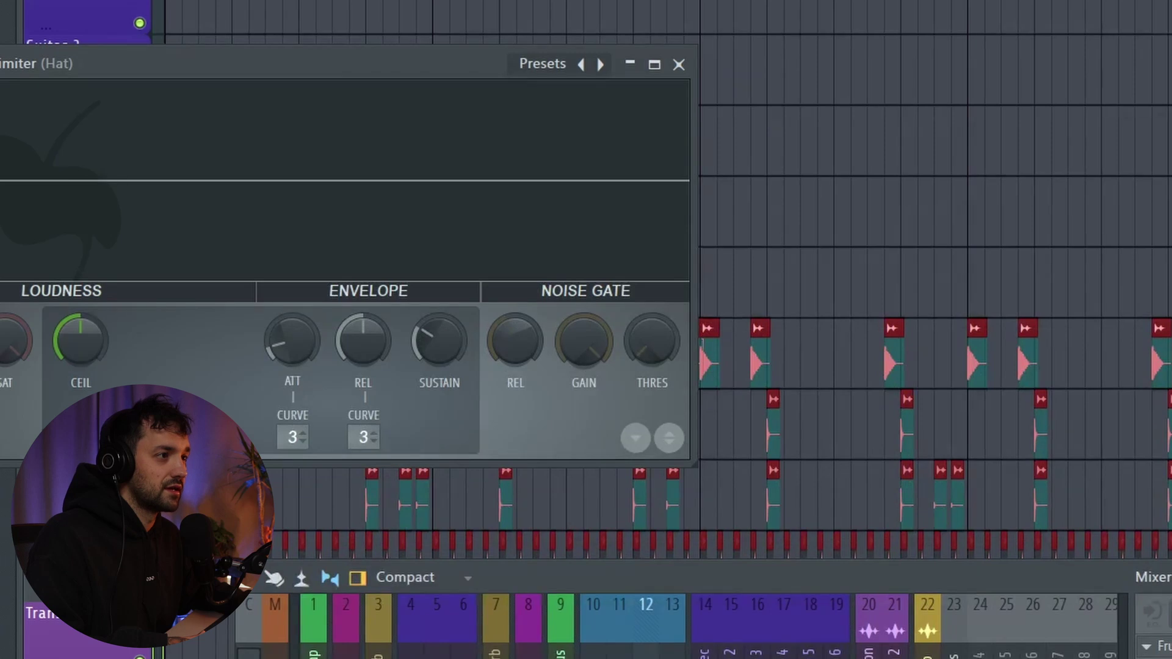
Switch the Hat track's Fruity Limiter to compressor mode with sidechain input 1, lower its threshold and raise its ratio
click(114, 440)
click(363, 438)
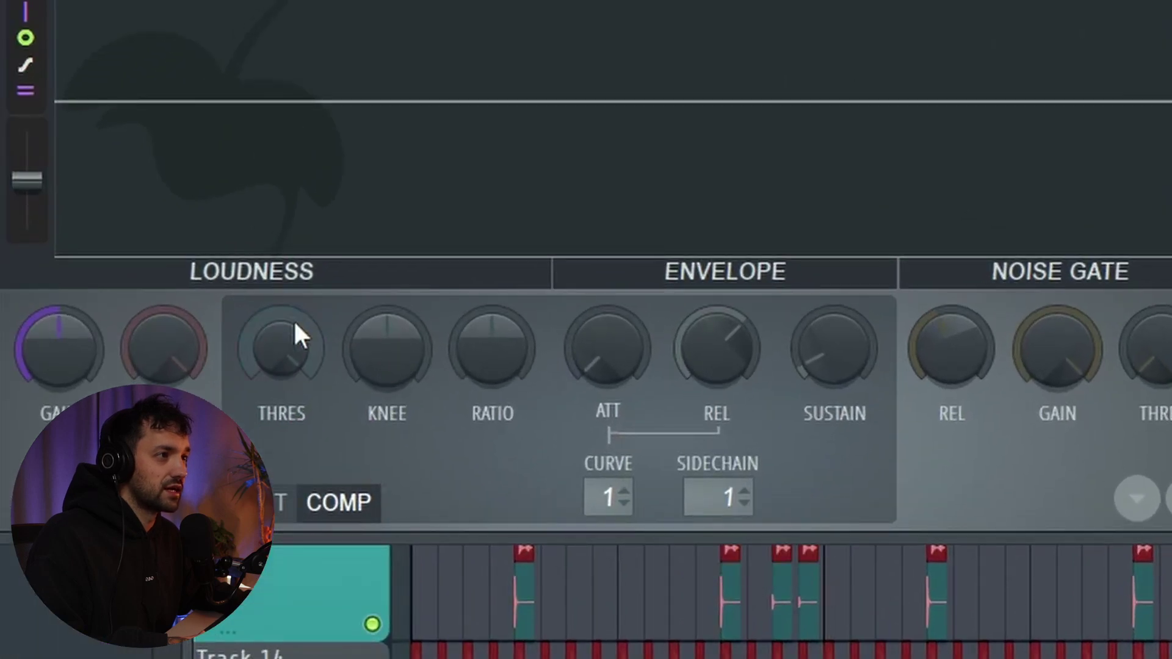
drag(299, 335, 299, 391)
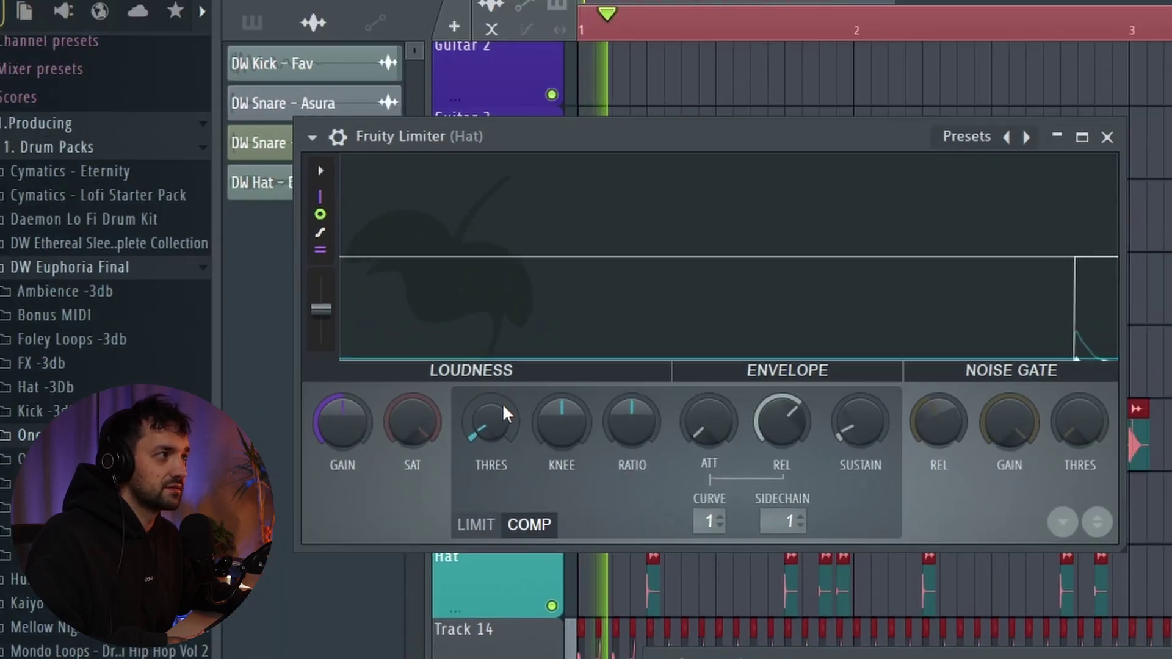
drag(659, 426, 659, 403)
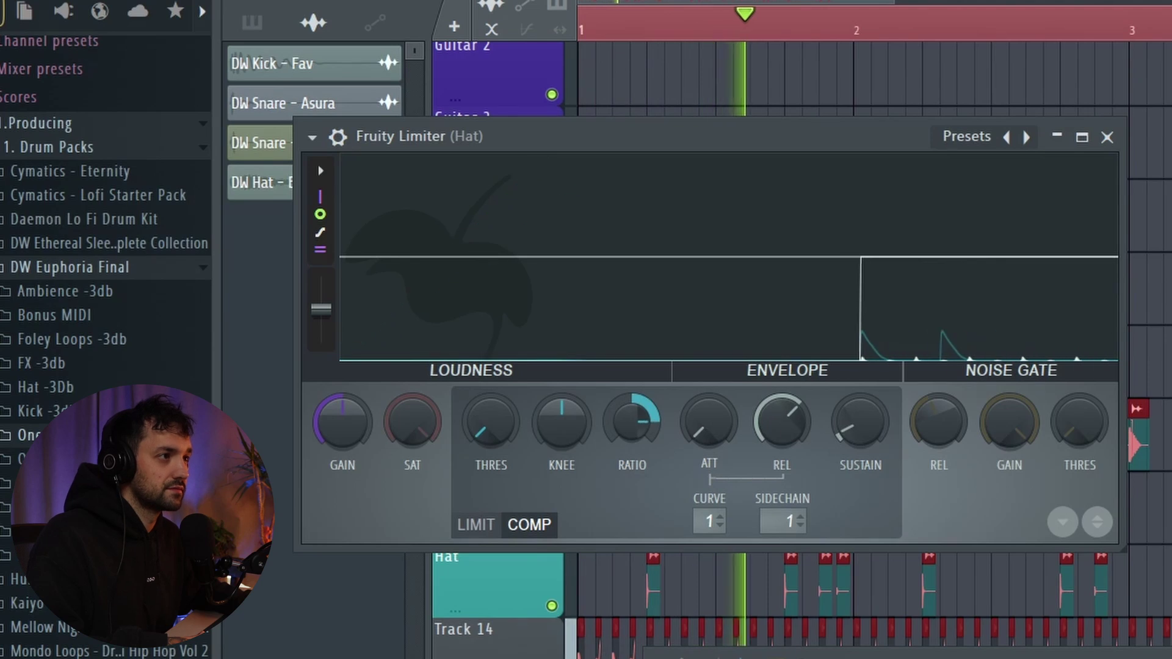
Fine-tune the release of the Hat track's Fruity Limiter compressor and close the plugin window
drag(781, 421, 781, 452)
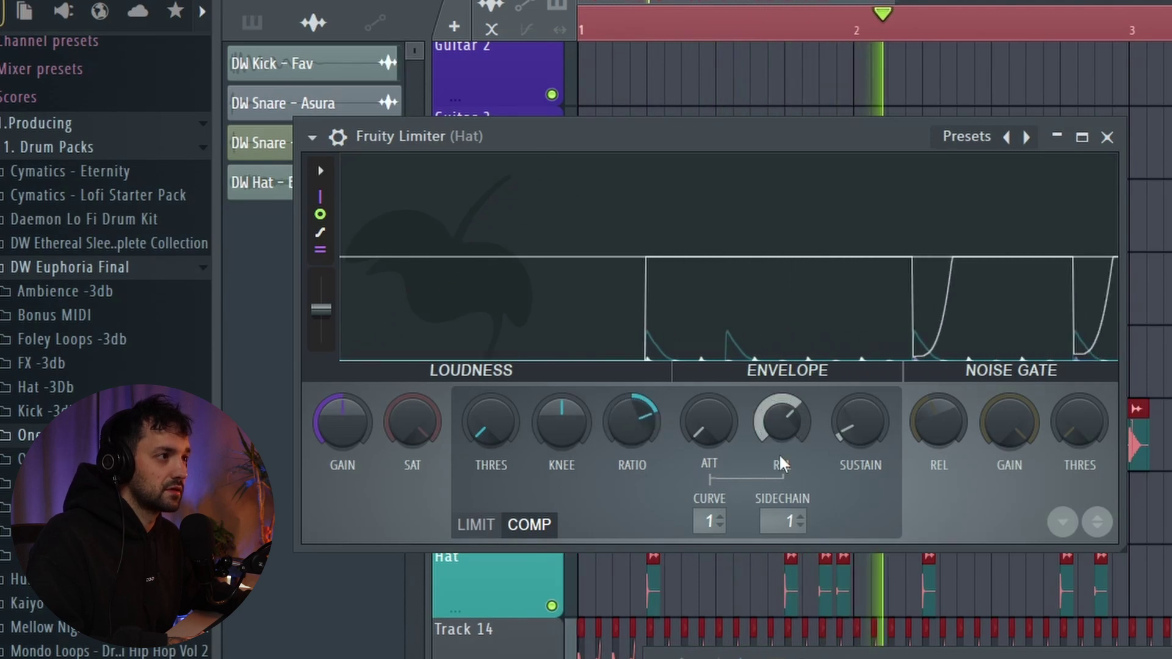
click(1107, 137)
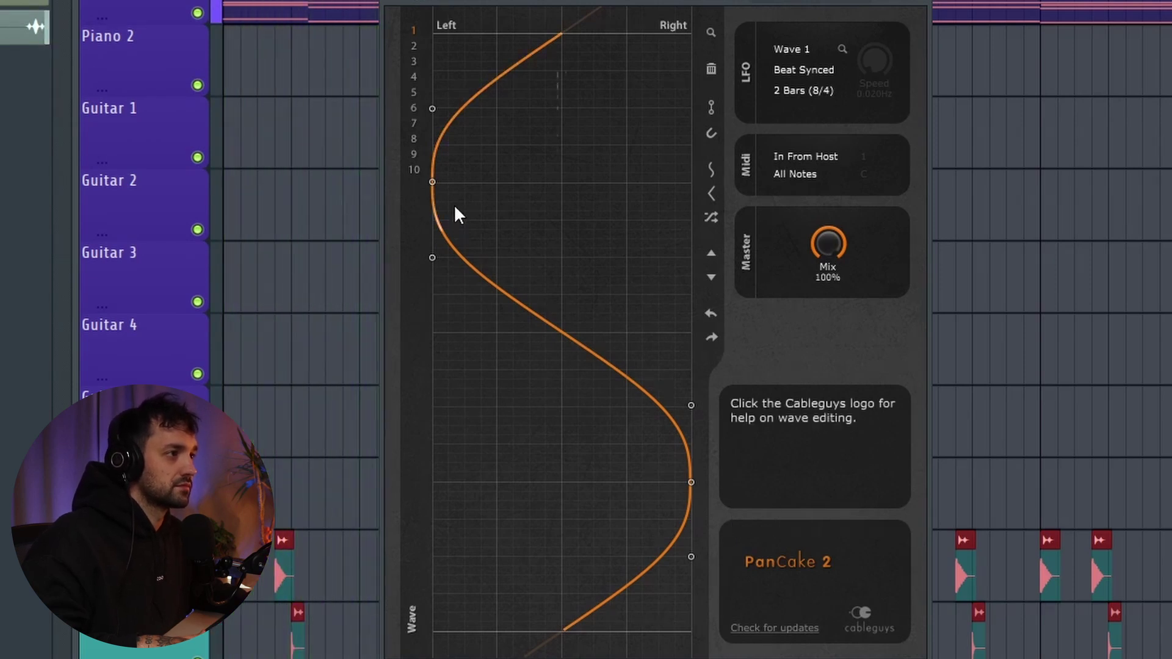
Narrow the PanCake 2 panning curve by pulling its far-left and far-right peak points in toward the centre
drag(432, 182, 542, 183)
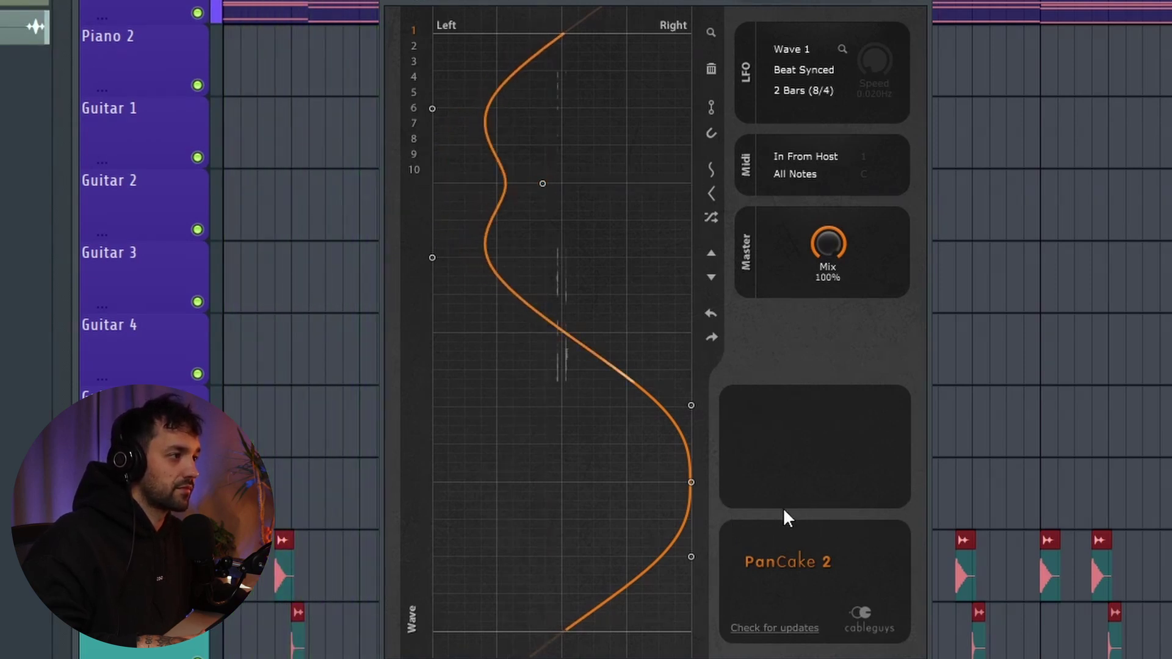
drag(691, 482, 616, 475)
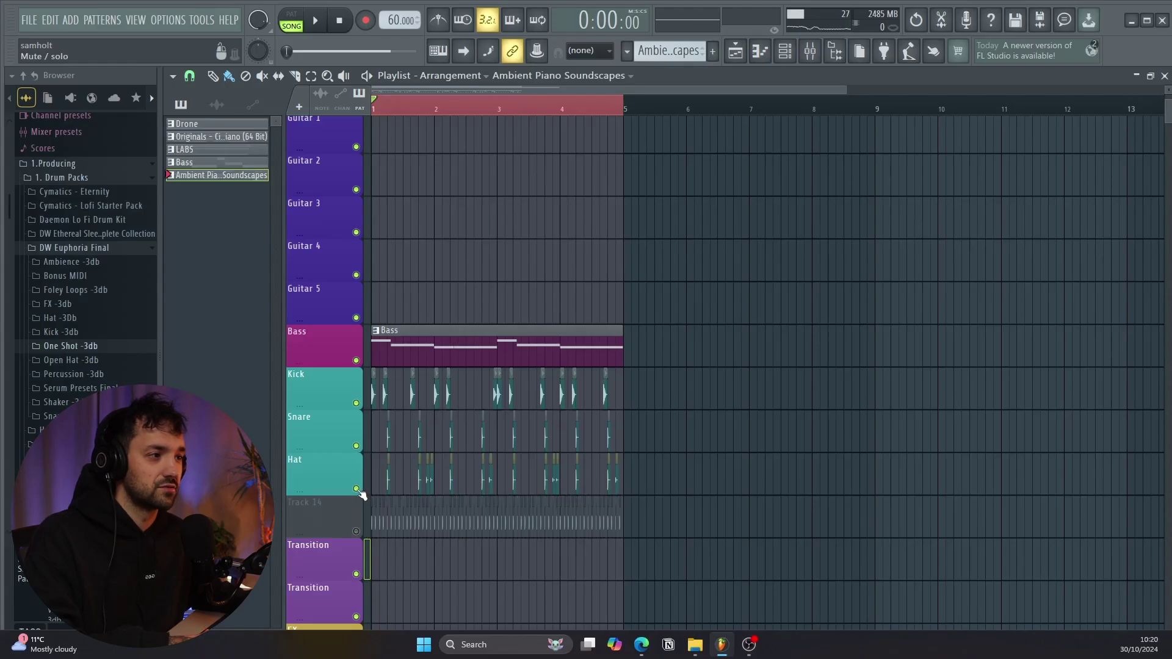
Play back the full four-bar loop while reviewing the playlist tracks and the channel rack, and close the rack
scroll(368, 374, up, 1)
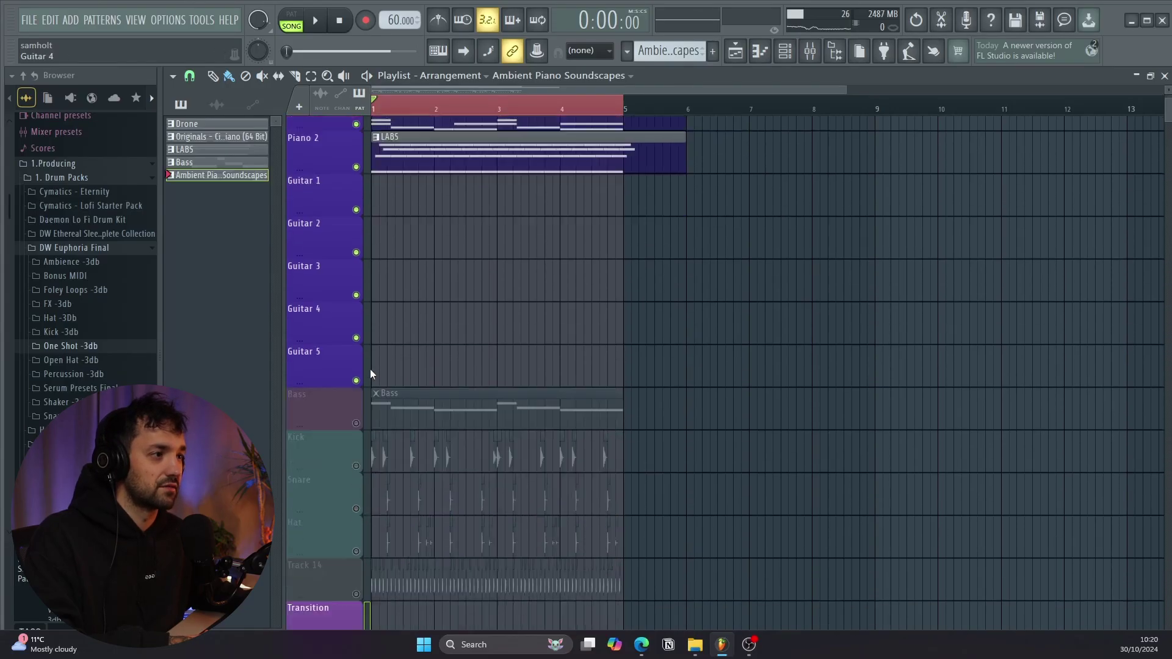
key(F6)
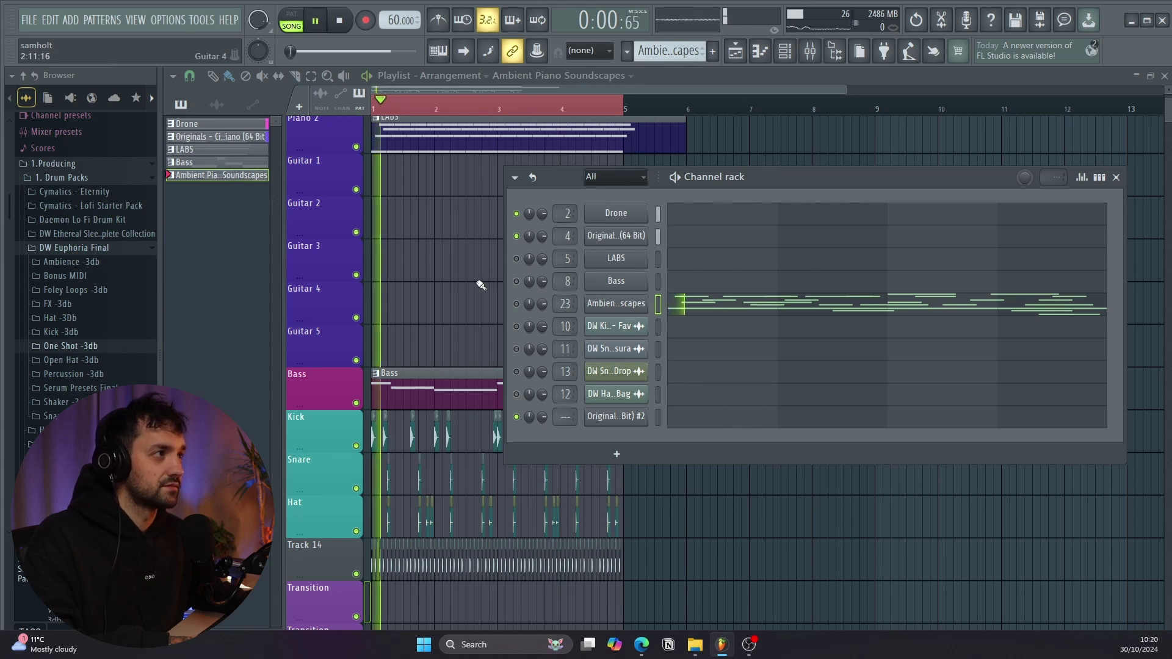
scroll(480, 285, up, 3)
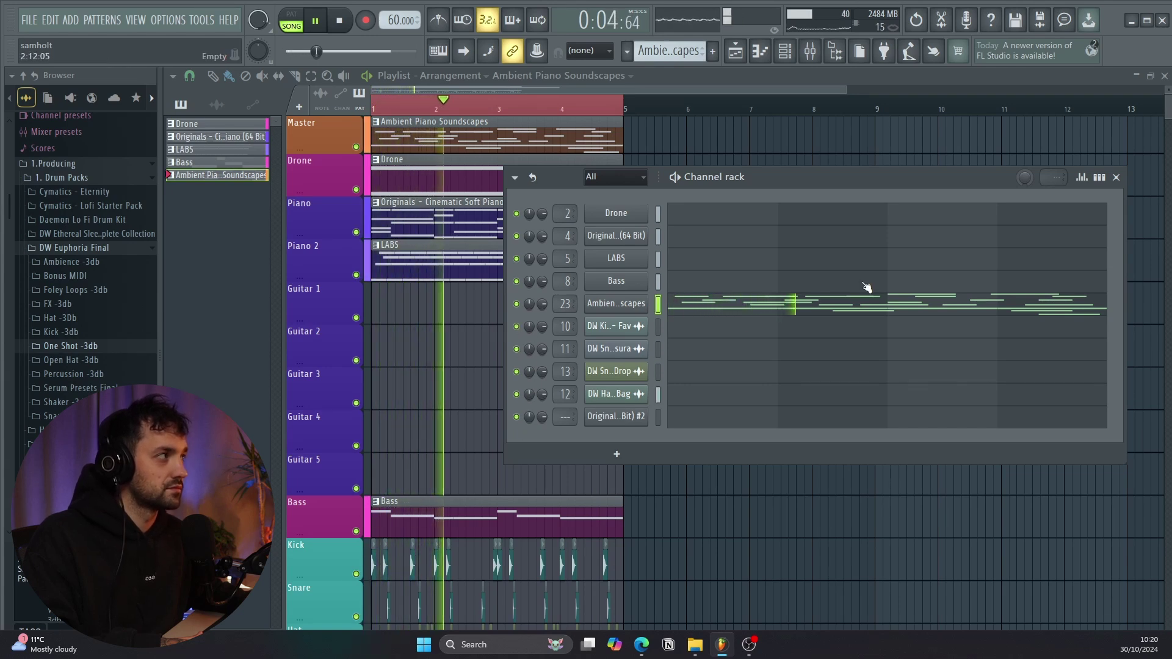
click(1116, 177)
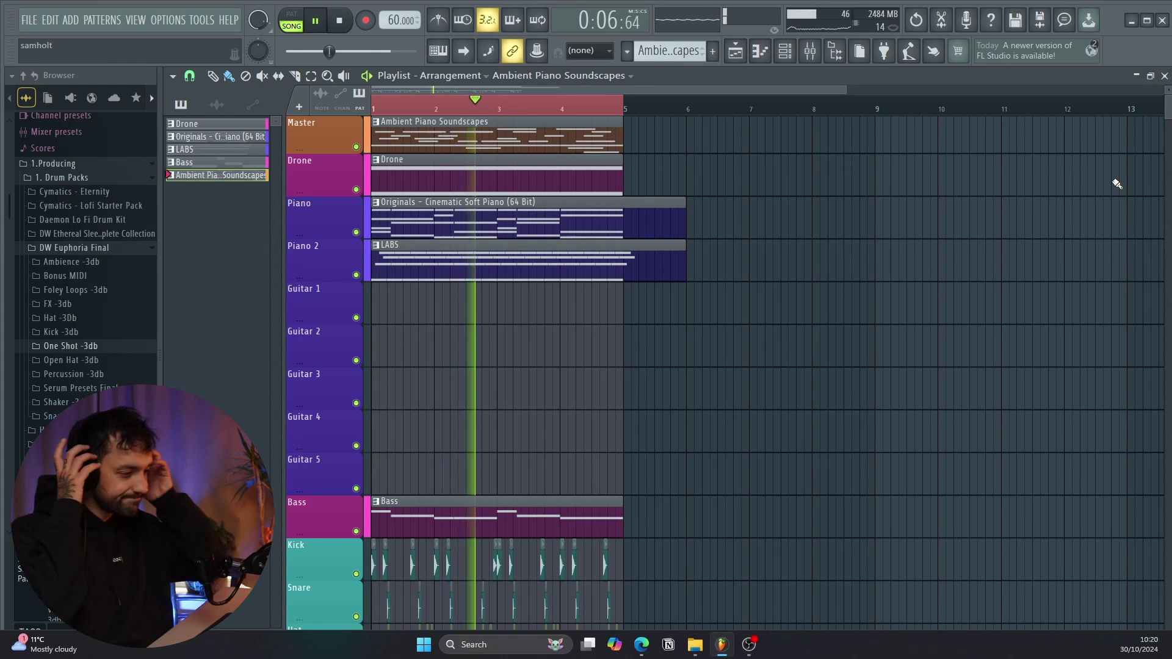